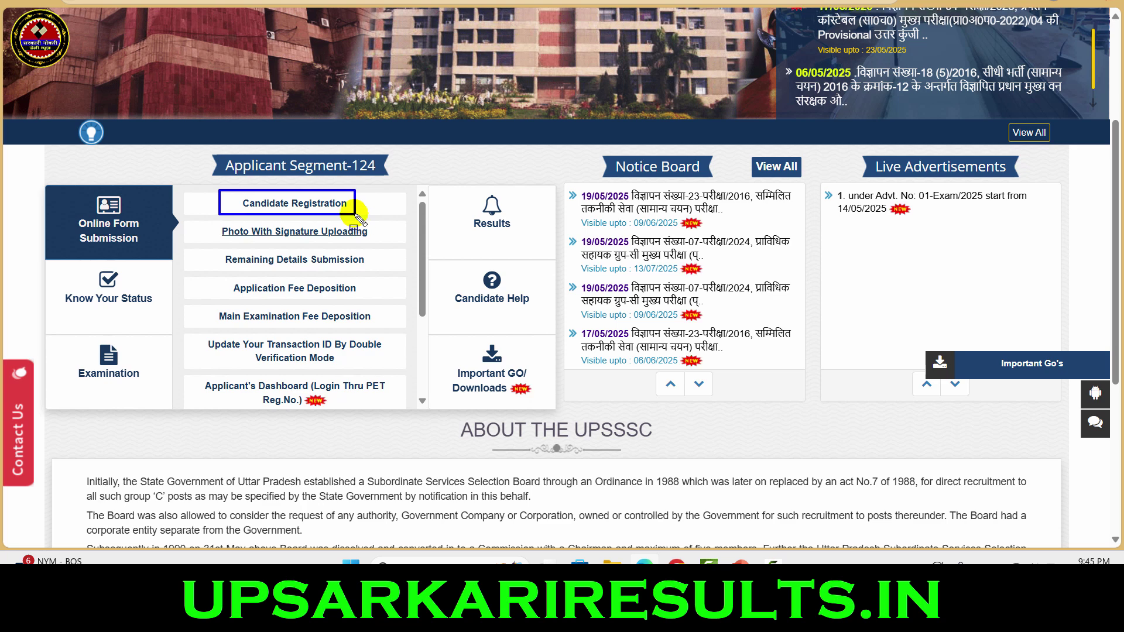
Open Candidate Registration and review the Preliminary Eligibility Test (PET) notification's advertisement number and application dates.
{"action": "left_click", "coordinate": [318, 204]}
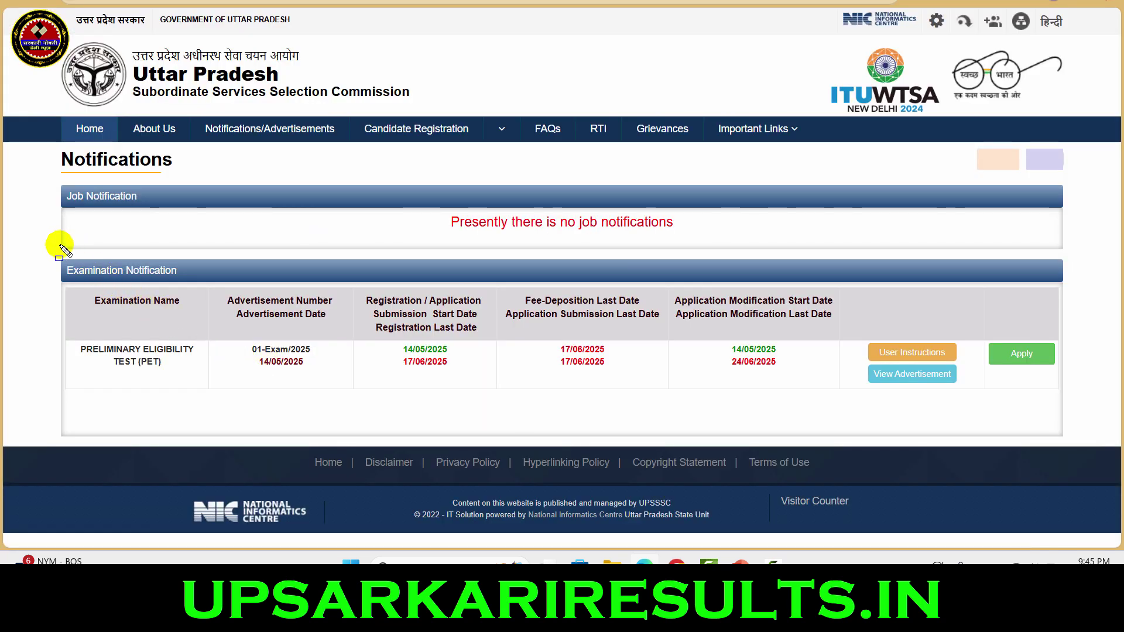
{"action": "mouse_move", "coordinate": [60, 245]}
{"action": "left_mouse_down"}
{"action": "mouse_move", "coordinate": [197, 291]}
{"action": "mouse_move", "coordinate": [238, 292]}
{"action": "left_mouse_up"}
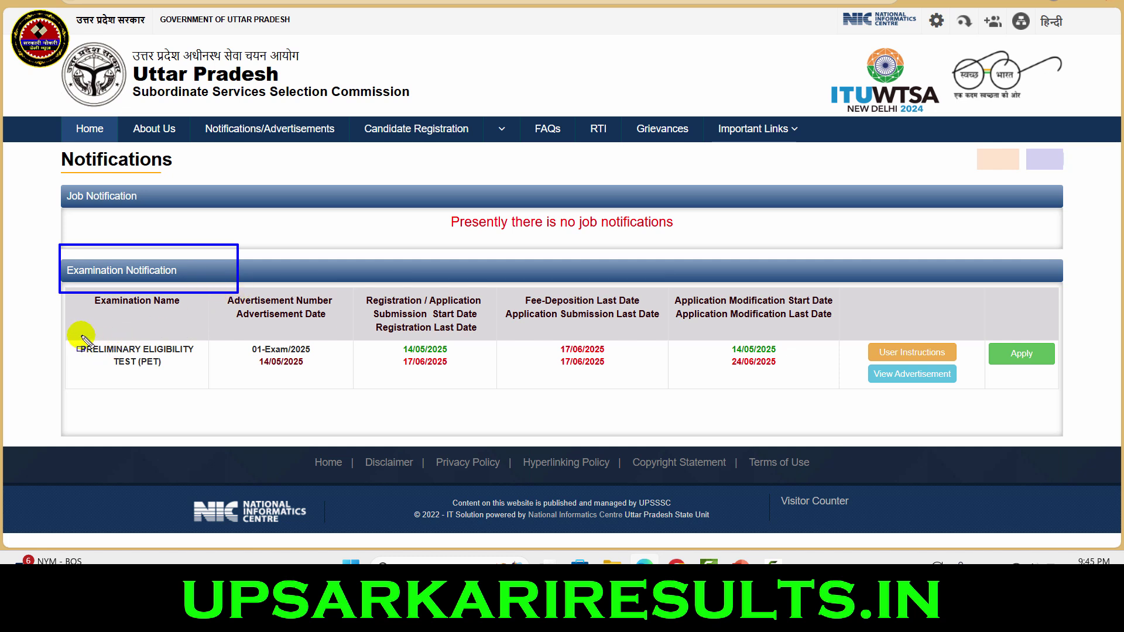
{"action": "mouse_move", "coordinate": [73, 331]}
{"action": "left_mouse_down"}
{"action": "mouse_move", "coordinate": [107, 358]}
{"action": "mouse_move", "coordinate": [202, 378]}
{"action": "left_mouse_up"}
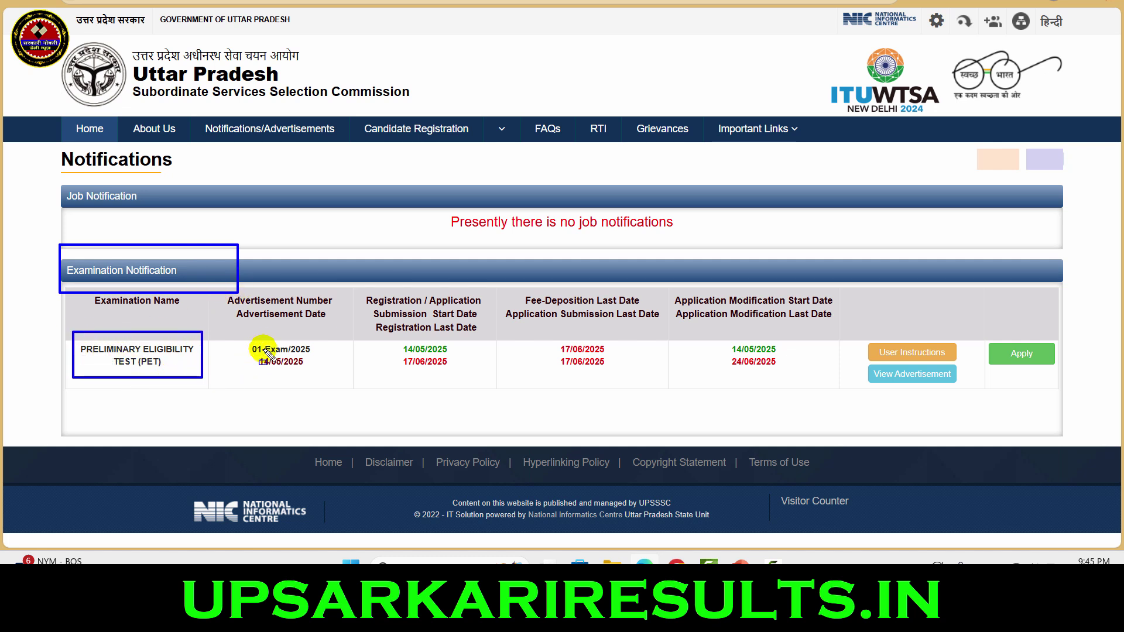
{"action": "left_click_drag", "start_coordinate": [241, 333], "coordinate": [306, 366]}
{"action": "left_click_drag", "start_coordinate": [374, 341], "coordinate": [572, 398]}
{"action": "left_click_drag", "start_coordinate": [577, 353], "coordinate": [802, 385]}
{"action": "key", "text": "Escape"}
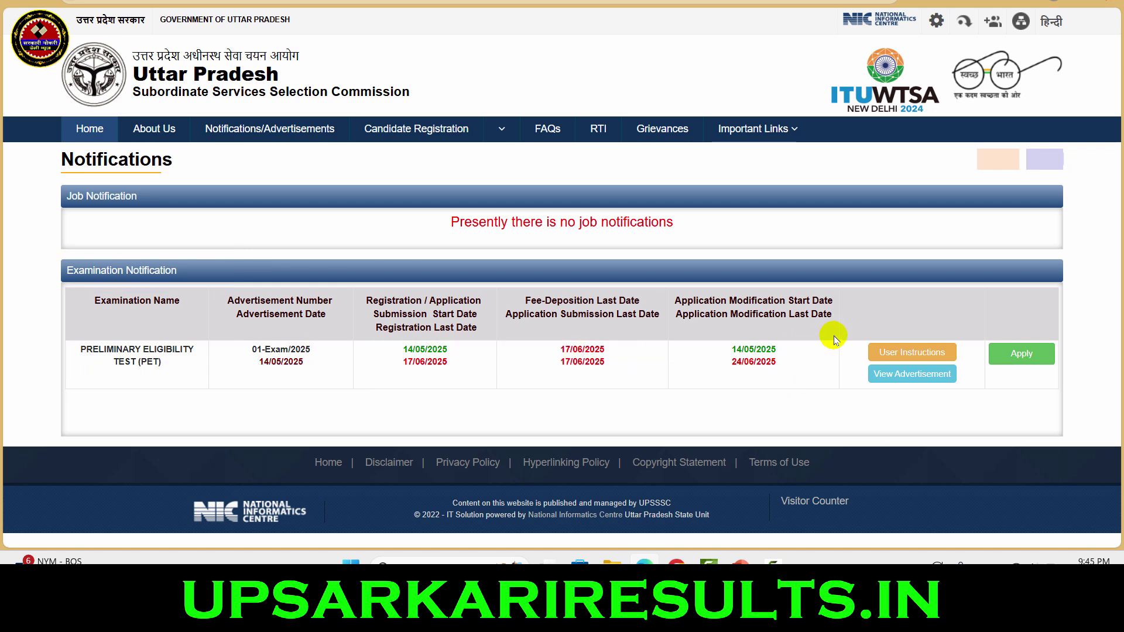
Start applying for the Preliminary Eligibility Test (PET) under advertisement 01-Exam/2025.
{"action": "mouse_move", "coordinate": [865, 362]}
{"action": "left_mouse_down"}
{"action": "mouse_move", "coordinate": [881, 378]}
{"action": "mouse_move", "coordinate": [926, 384]}
{"action": "left_mouse_up"}
{"action": "mouse_move", "coordinate": [864, 332]}
{"action": "left_mouse_down"}
{"action": "mouse_move", "coordinate": [919, 354]}
{"action": "mouse_move", "coordinate": [1063, 371]}
{"action": "left_mouse_up"}
{"action": "key", "text": "Escape"}
{"action": "key", "text": "Escape"}
{"action": "left_click", "coordinate": [1020, 354]}
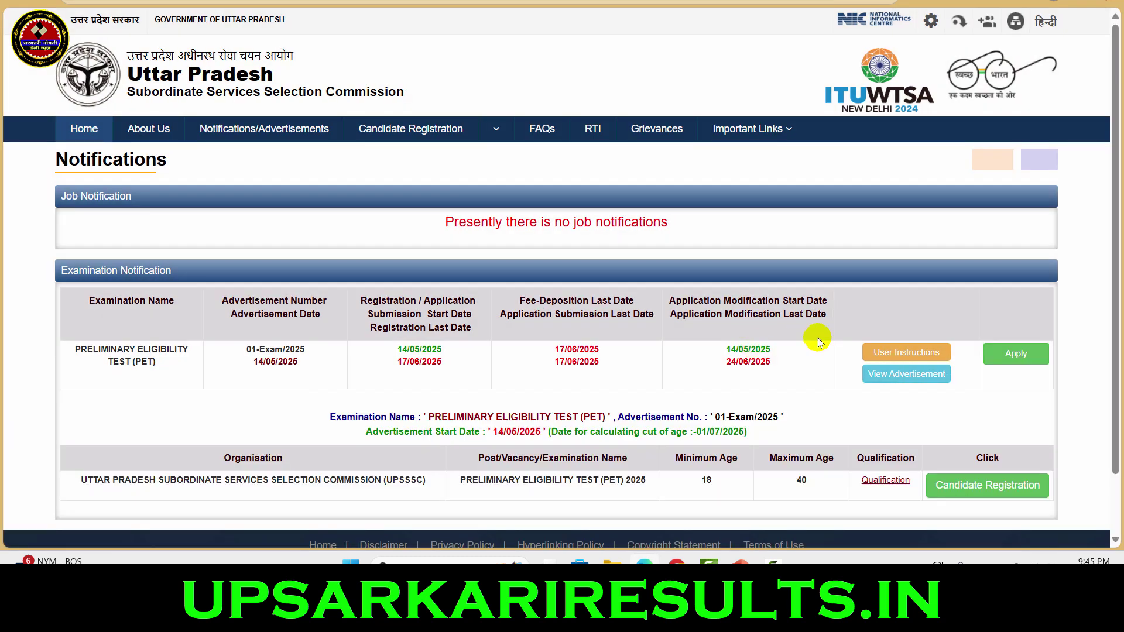
Check the age limits and qualification entry for PET 2025, and open its candidate registration.
{"action": "scroll", "coordinate": [654, 374], "scroll_direction": "down", "scroll_amount": 2}
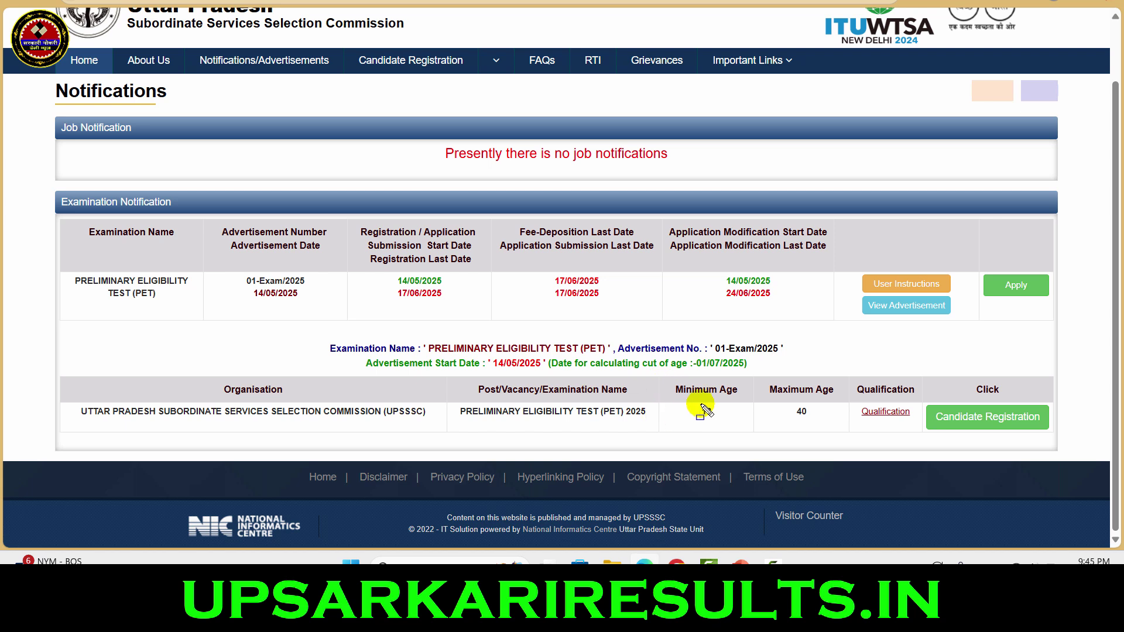
{"action": "mouse_move", "coordinate": [686, 391]}
{"action": "left_mouse_down"}
{"action": "mouse_move", "coordinate": [828, 432]}
{"action": "mouse_move", "coordinate": [926, 425]}
{"action": "left_mouse_up"}
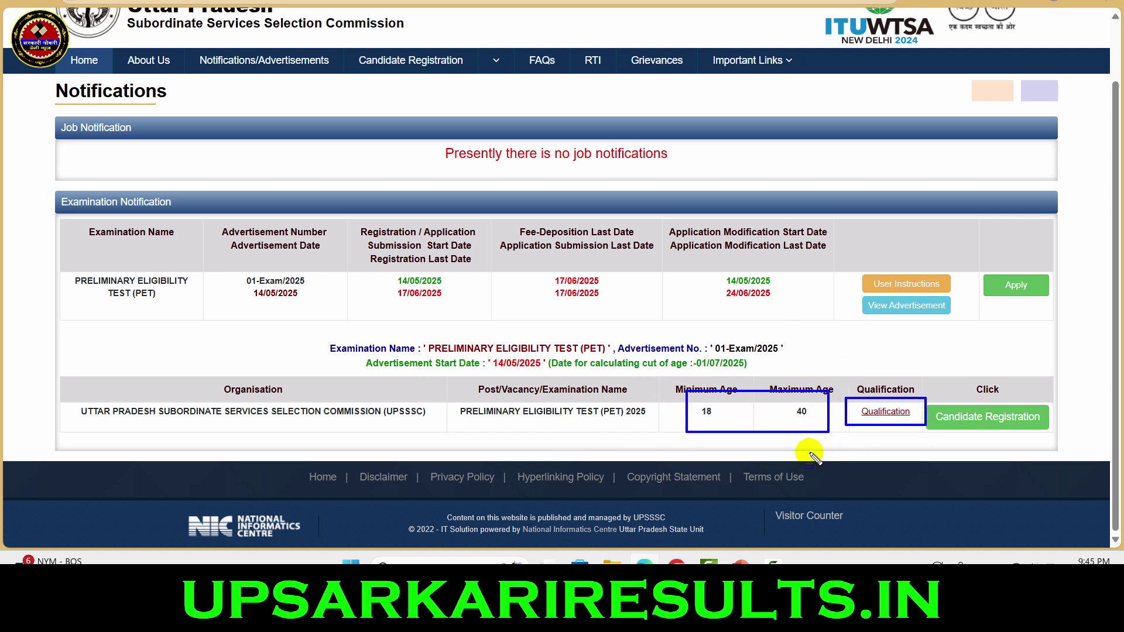
{"action": "key", "text": "Escape"}
{"action": "left_click_drag", "start_coordinate": [922, 397], "coordinate": [1064, 433]}
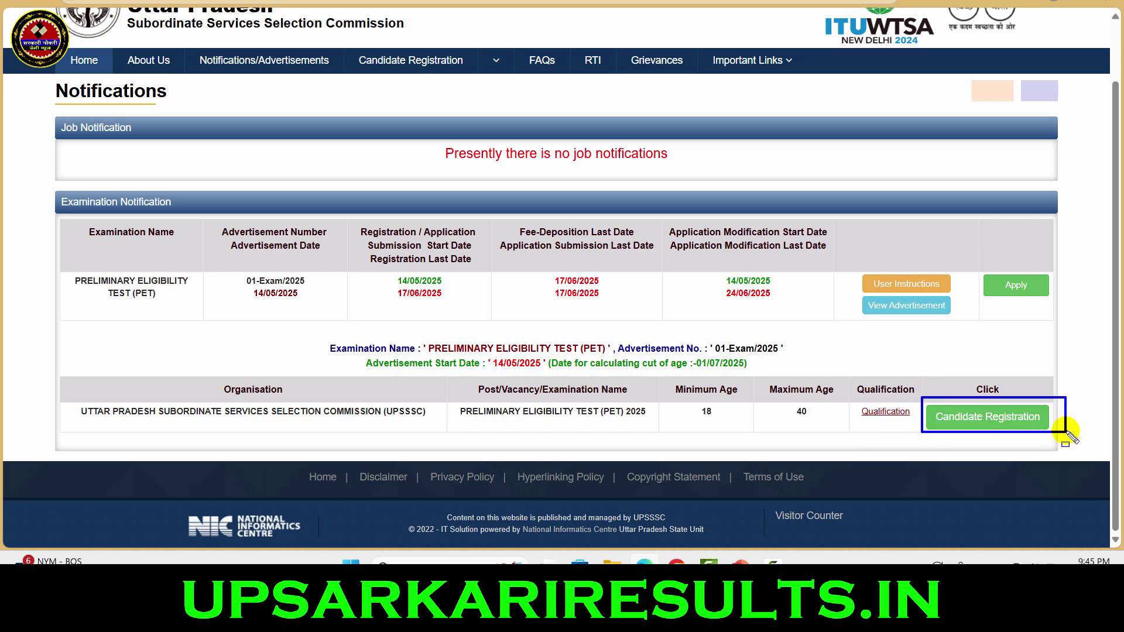
{"action": "key", "text": "Escape"}
{"action": "left_click", "coordinate": [1032, 428]}
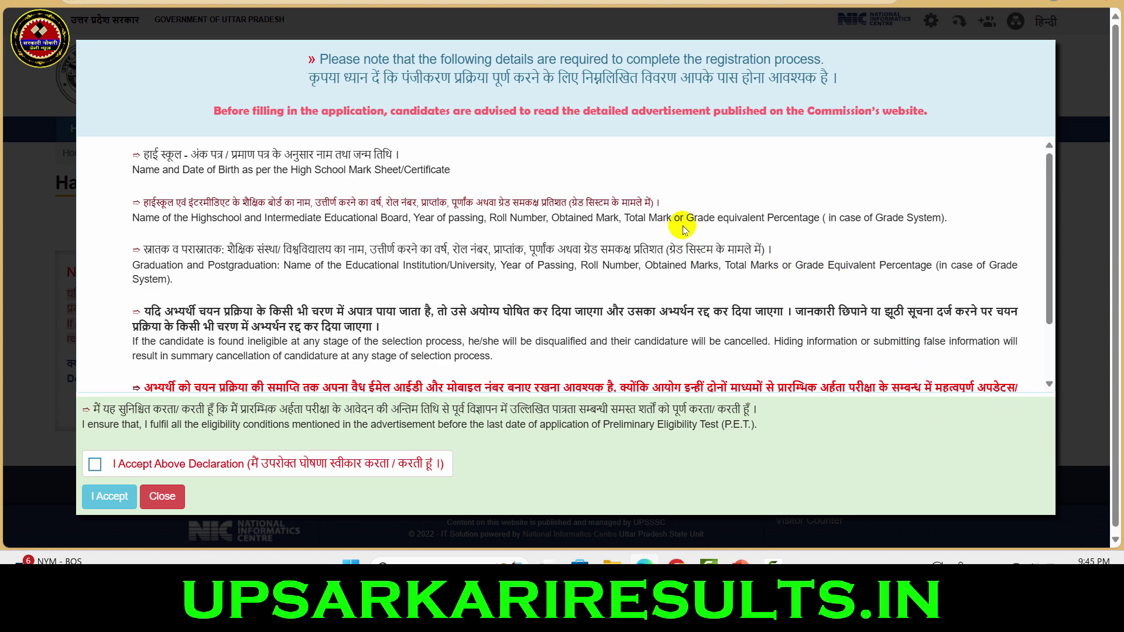
Read the list of details required for registration and accept the eligibility declaration.
{"action": "scroll", "coordinate": [684, 231], "scroll_direction": "down", "scroll_amount": 1}
{"action": "scroll", "coordinate": [688, 234], "scroll_direction": "up", "scroll_amount": 1}
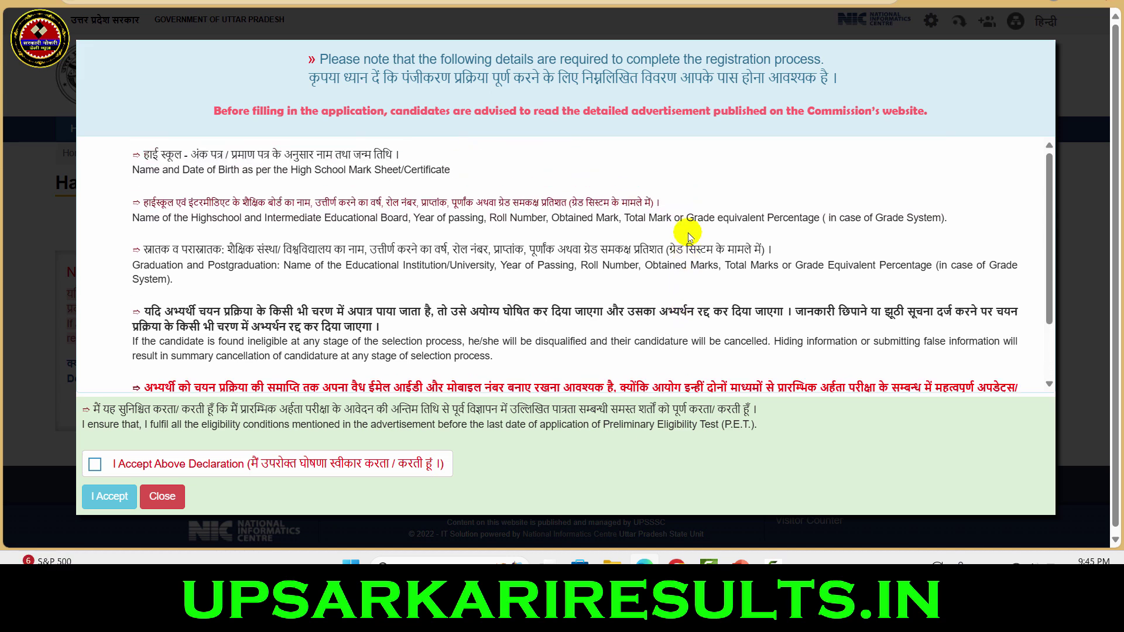
{"action": "scroll", "coordinate": [689, 235], "scroll_direction": "down", "scroll_amount": 1}
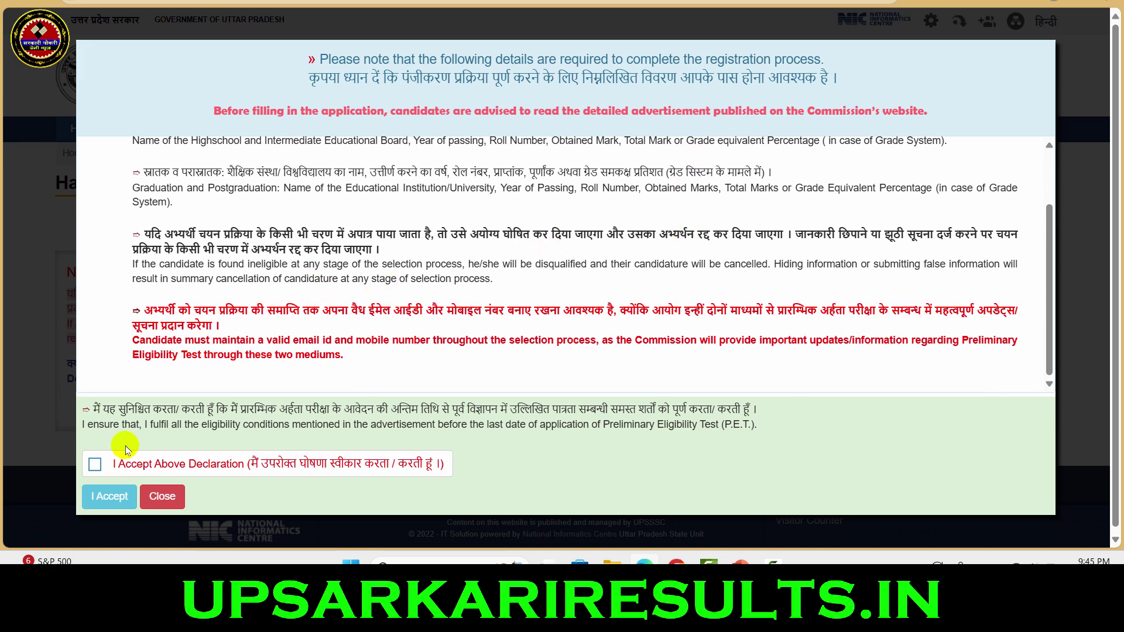
{"action": "left_click", "coordinate": [95, 465]}
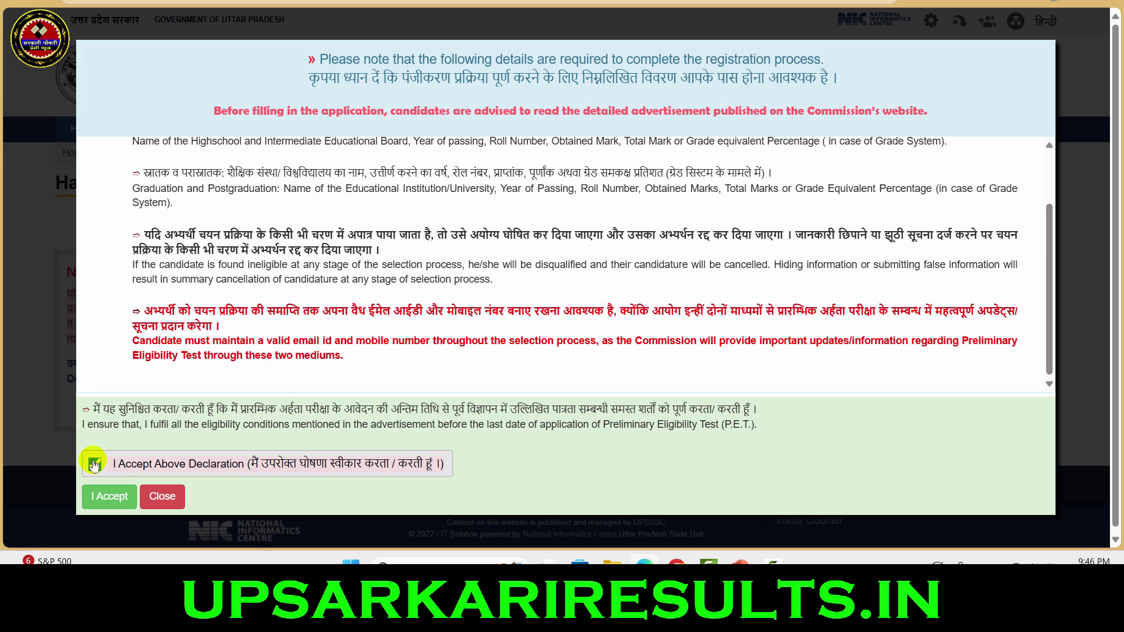
{"action": "left_click", "coordinate": [108, 497]}
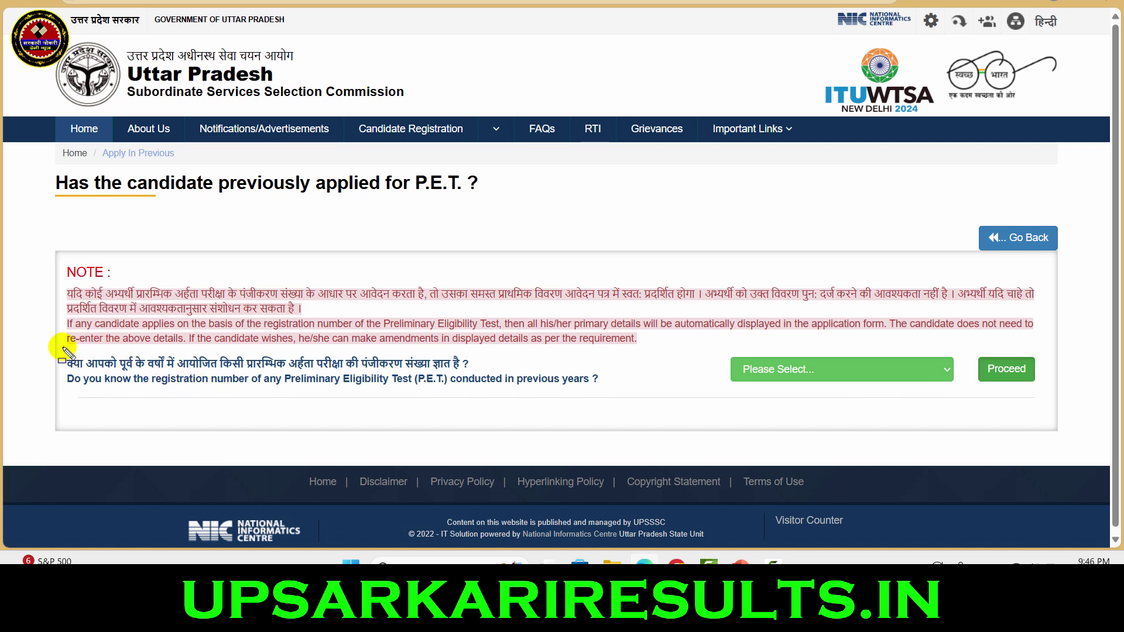
Answer Yes to knowing the registration number of a previous P.E.T. and reread the question.
{"action": "mouse_move", "coordinate": [56, 346]}
{"action": "left_mouse_down"}
{"action": "mouse_move", "coordinate": [621, 419]}
{"action": "mouse_move", "coordinate": [657, 412]}
{"action": "left_mouse_up"}
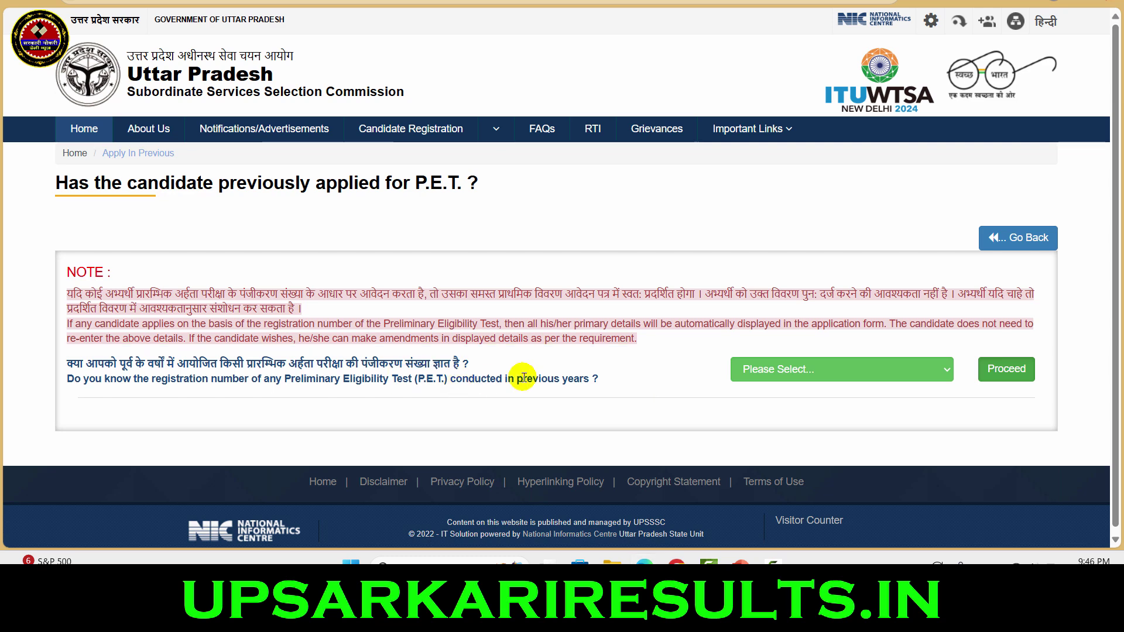
{"action": "left_click", "coordinate": [782, 370]}
{"action": "left_click", "coordinate": [779, 411]}
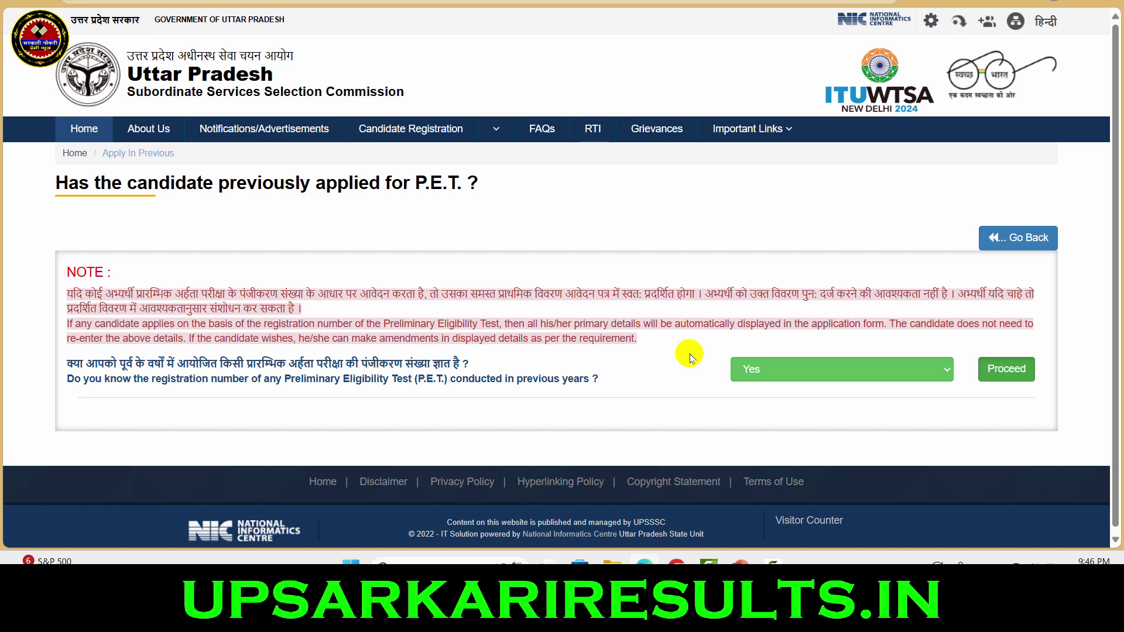
{"action": "key", "text": "ctrl+shift+d"}
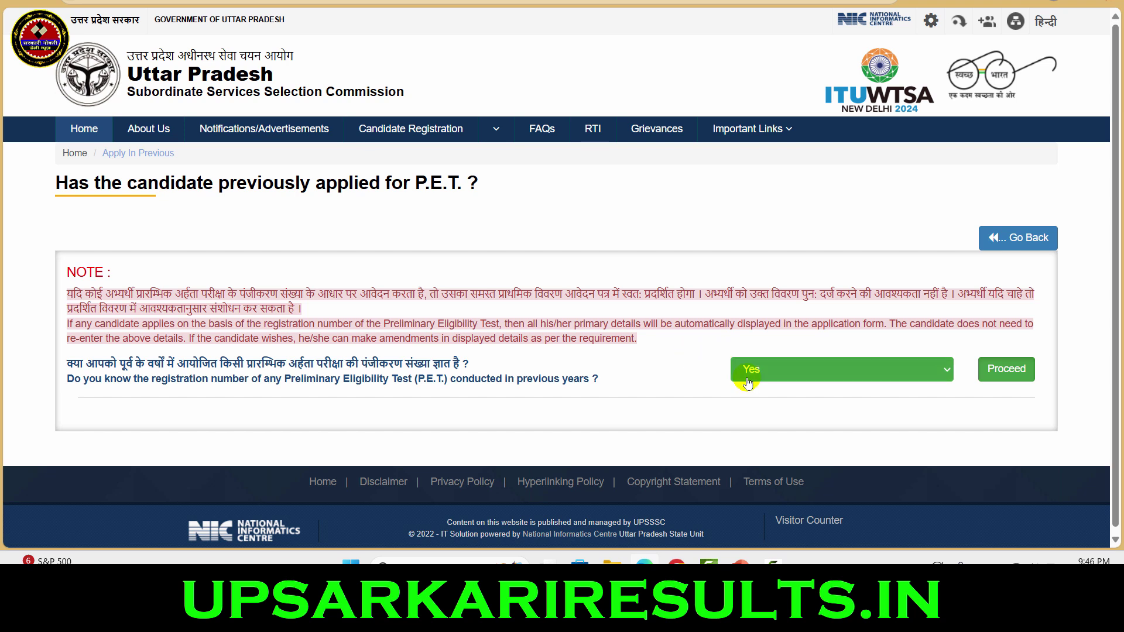
{"action": "mouse_move", "coordinate": [387, 369]}
{"action": "left_mouse_down"}
{"action": "mouse_move", "coordinate": [536, 404]}
{"action": "mouse_move", "coordinate": [447, 400]}
{"action": "mouse_move", "coordinate": [458, 399]}
{"action": "left_mouse_up"}
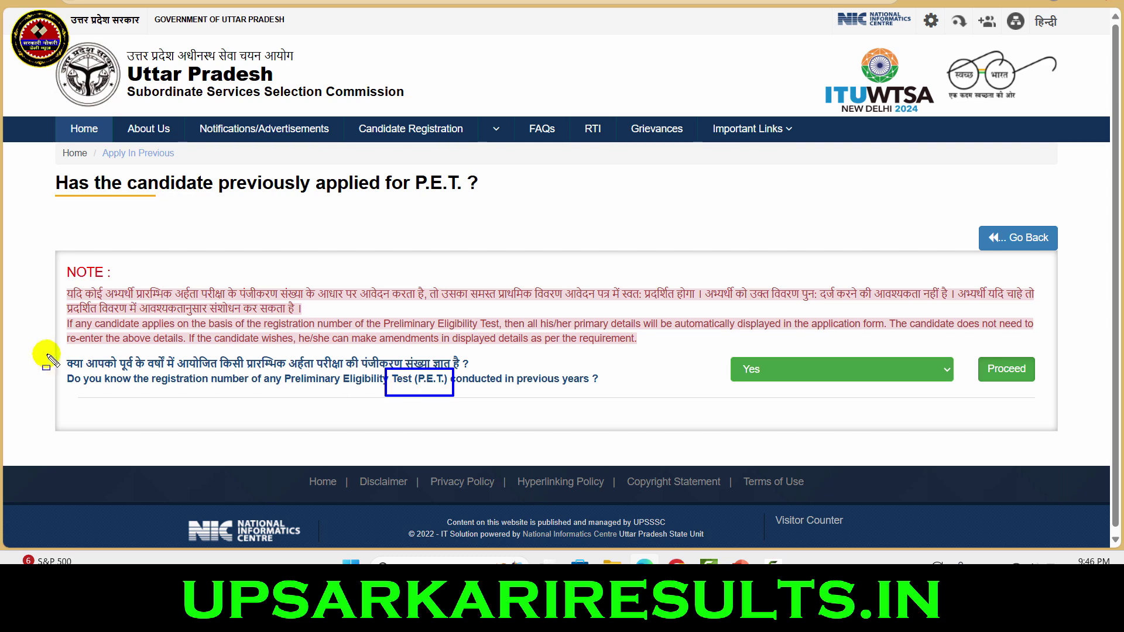
{"action": "left_click_drag", "start_coordinate": [58, 354], "coordinate": [615, 403]}
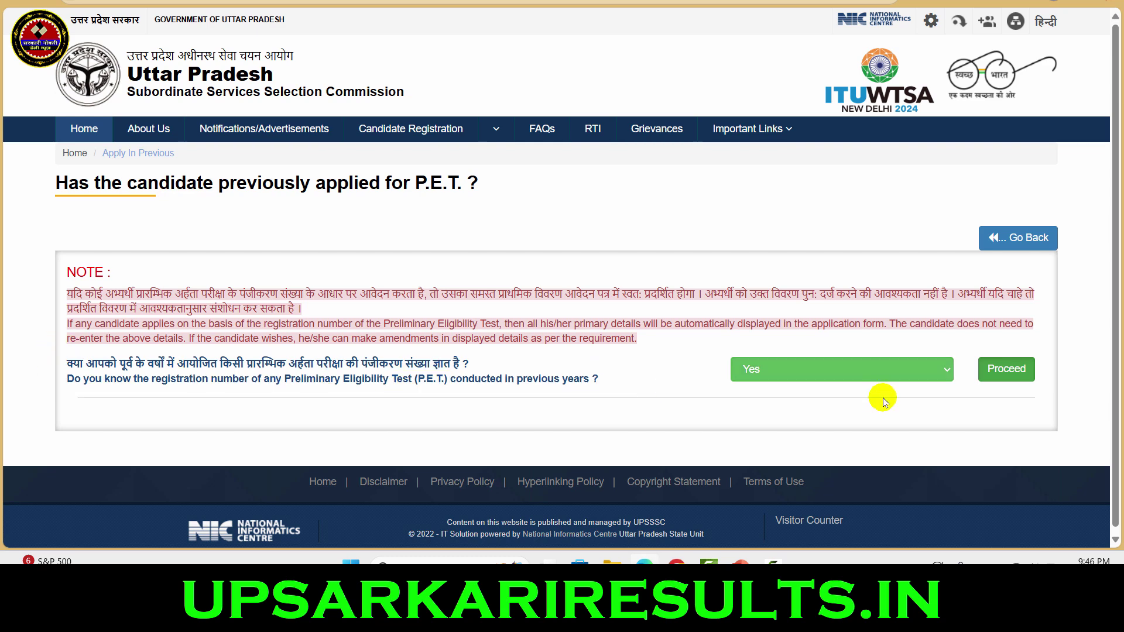
Answer No to knowing a previous P.E.T. registration number and proceed to the application form.
{"action": "left_click", "coordinate": [900, 379]}
{"action": "left_click", "coordinate": [777, 429]}
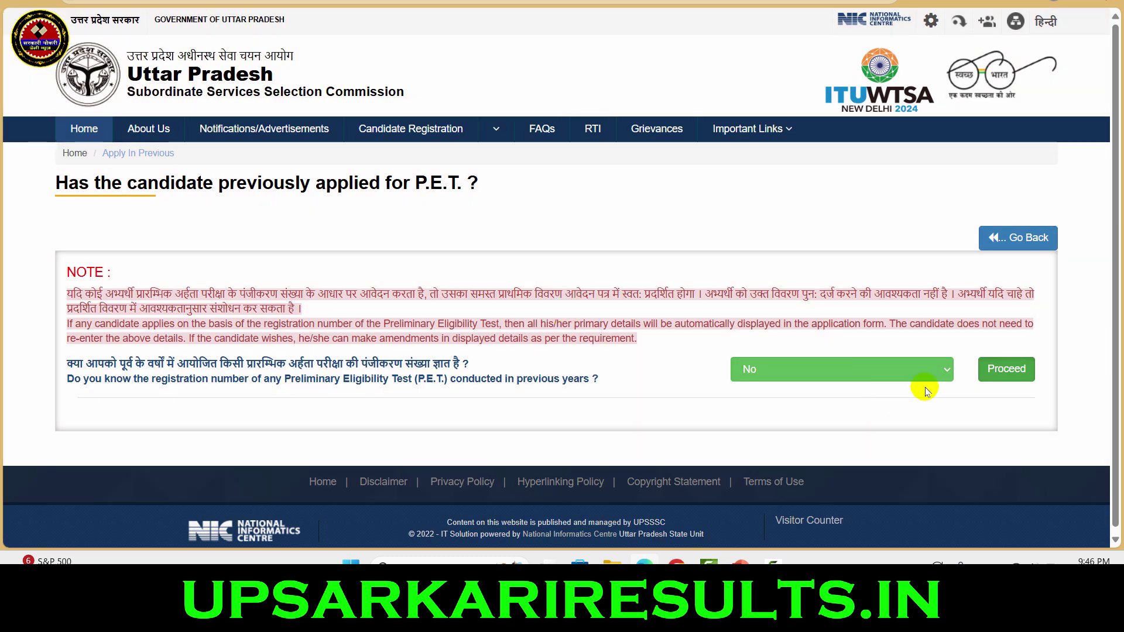
{"action": "left_click", "coordinate": [1011, 371]}
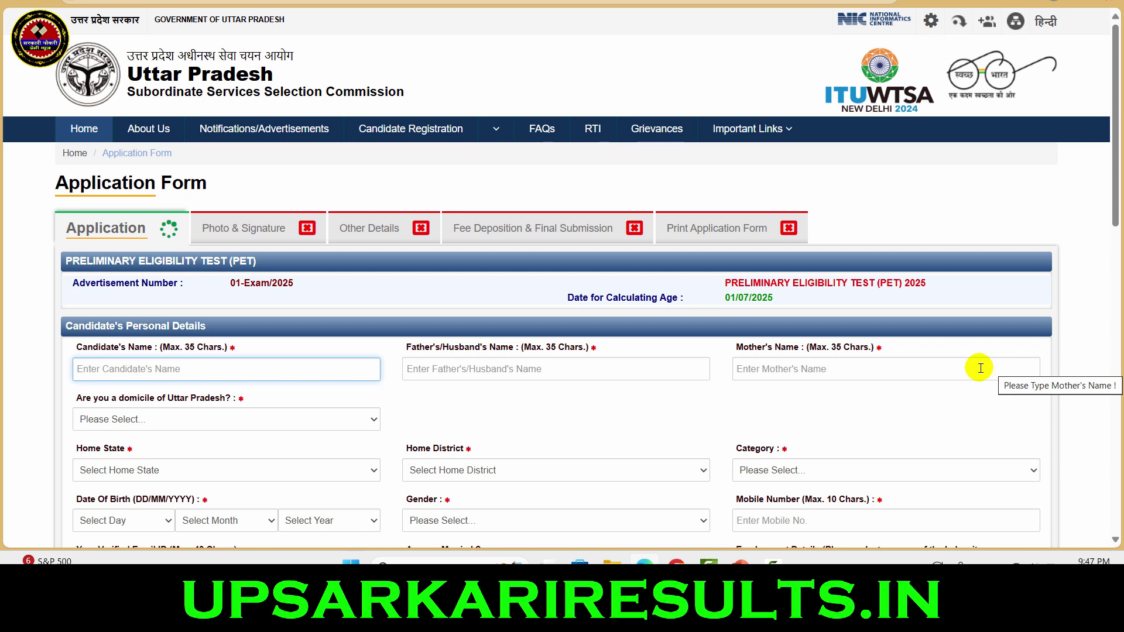
Examine the candidate's, father's/husband's and mother's name fields in the personal details section.
{"action": "scroll", "coordinate": [1057, 220], "scroll_direction": "down", "scroll_amount": 3}
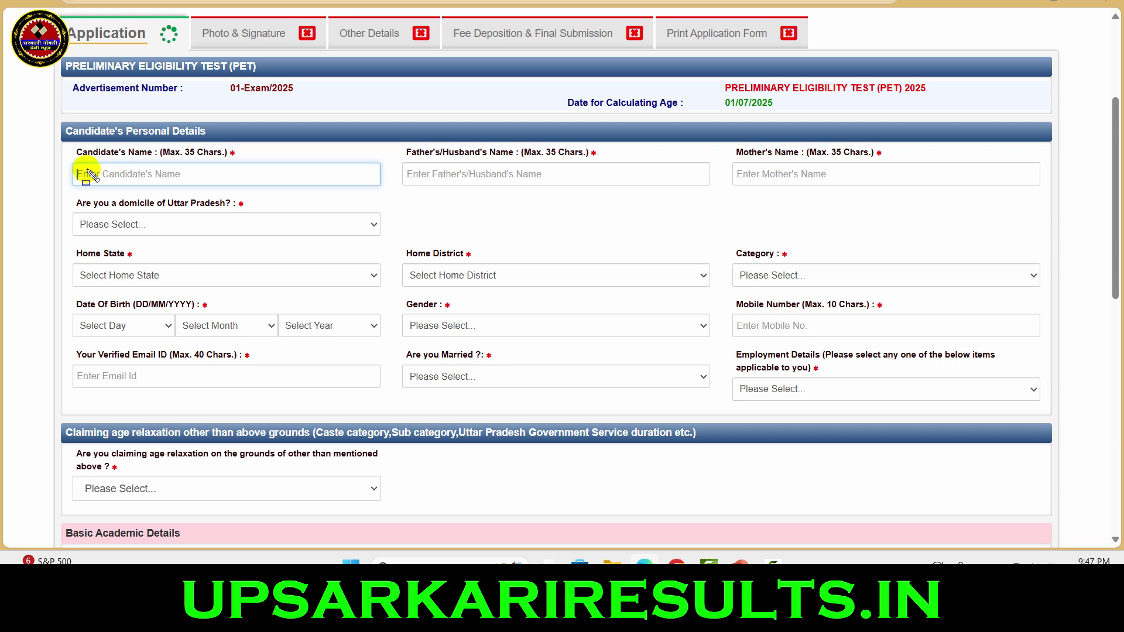
{"action": "left_click_drag", "start_coordinate": [74, 161], "coordinate": [172, 182]}
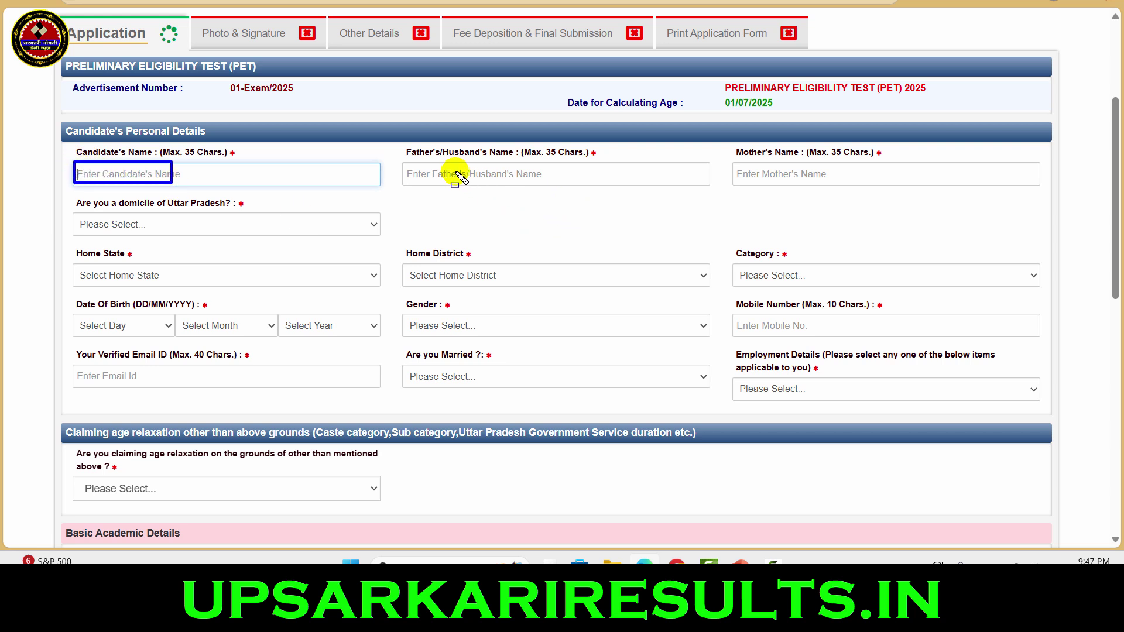
{"action": "left_click_drag", "start_coordinate": [423, 159], "coordinate": [596, 179]}
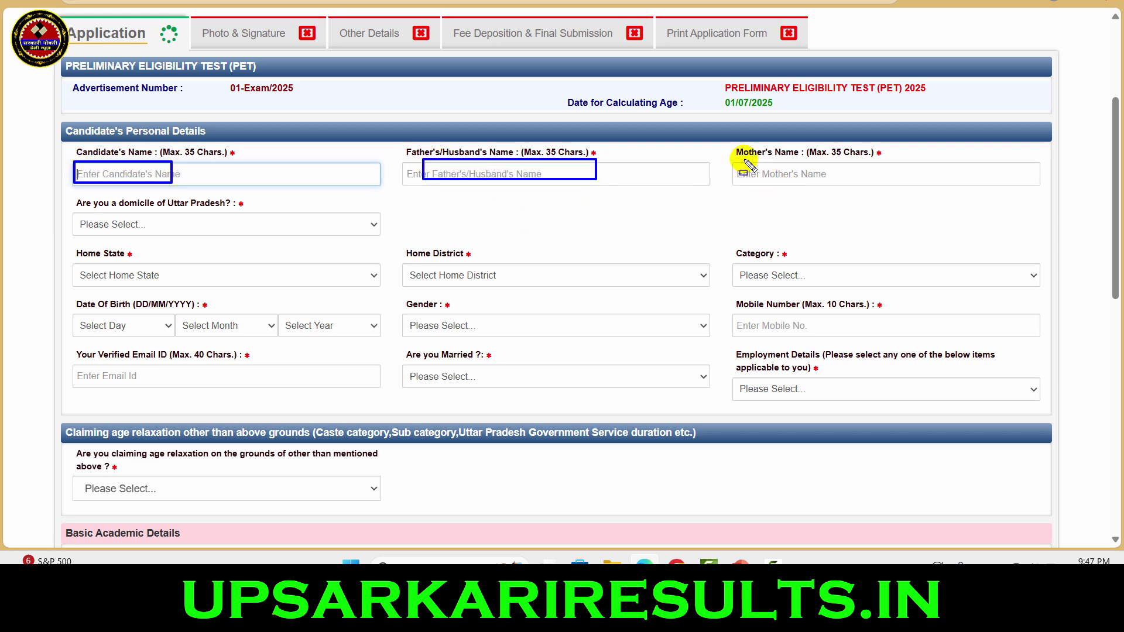
{"action": "left_click_drag", "start_coordinate": [743, 160], "coordinate": [812, 184]}
{"action": "key", "text": "Escape"}
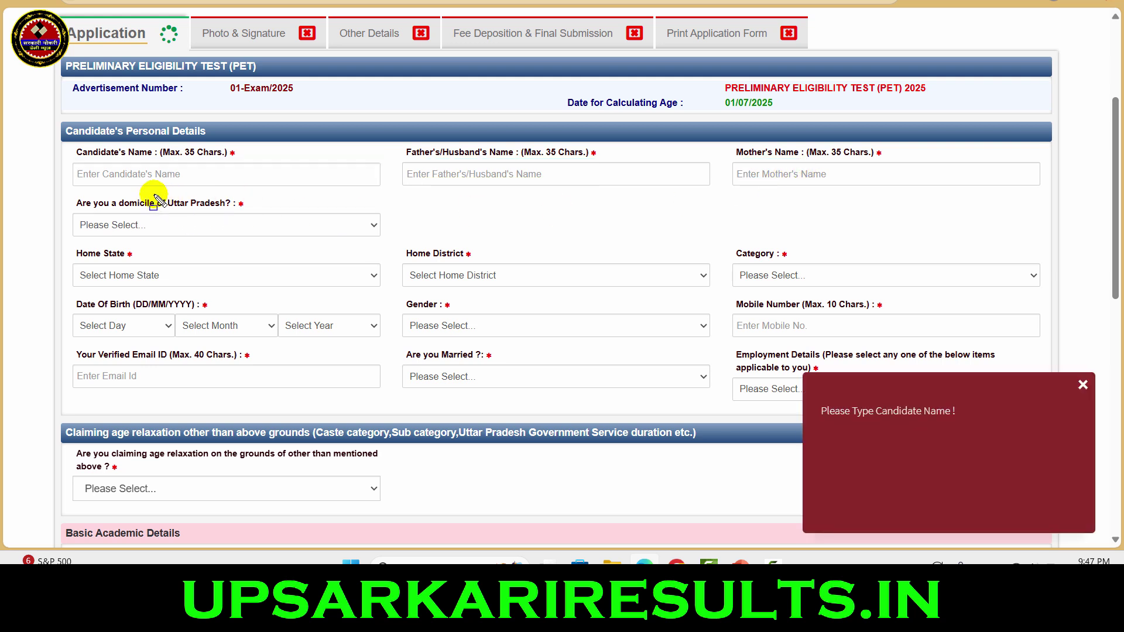
Set the Uttar Pradesh domicile answer to Yes and acknowledge the caste category and domicile notice.
{"action": "left_click_drag", "start_coordinate": [103, 189], "coordinate": [240, 218]}
{"action": "key", "text": "Escape"}
{"action": "left_click", "coordinate": [216, 229]}
{"action": "left_click", "coordinate": [151, 262]}
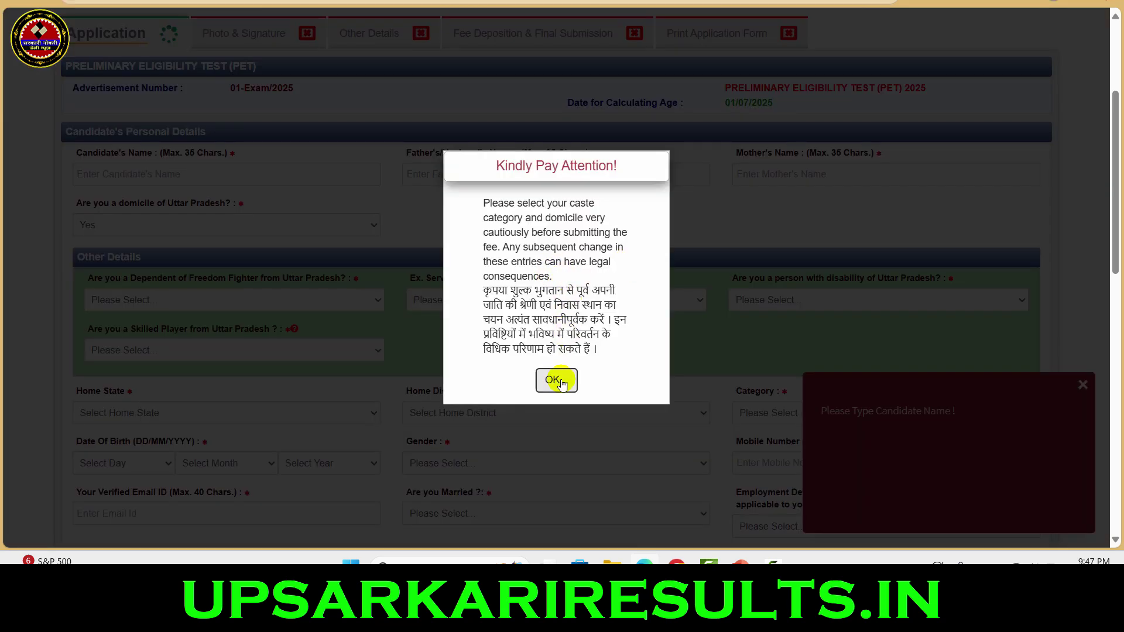
{"action": "left_click", "coordinate": [556, 380]}
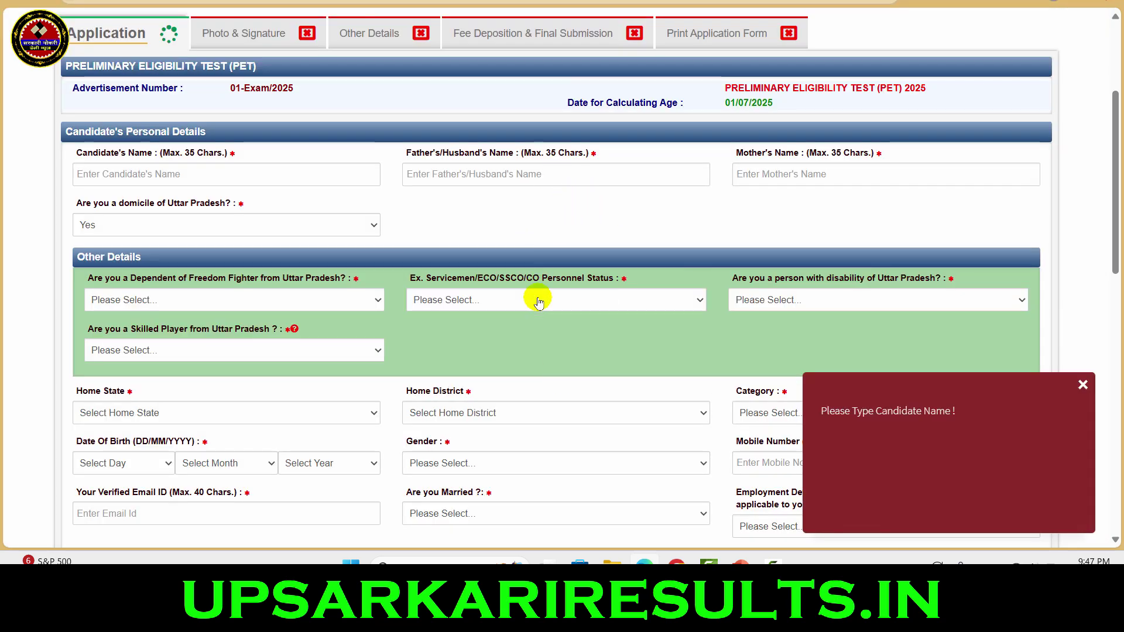
Examine the Other Details questions on freedom fighter dependency, ex-servicemen status, disability and skilled player status.
{"action": "mouse_move", "coordinate": [98, 258]}
{"action": "left_mouse_down"}
{"action": "mouse_move", "coordinate": [915, 344]}
{"action": "mouse_move", "coordinate": [936, 357]}
{"action": "left_mouse_up"}
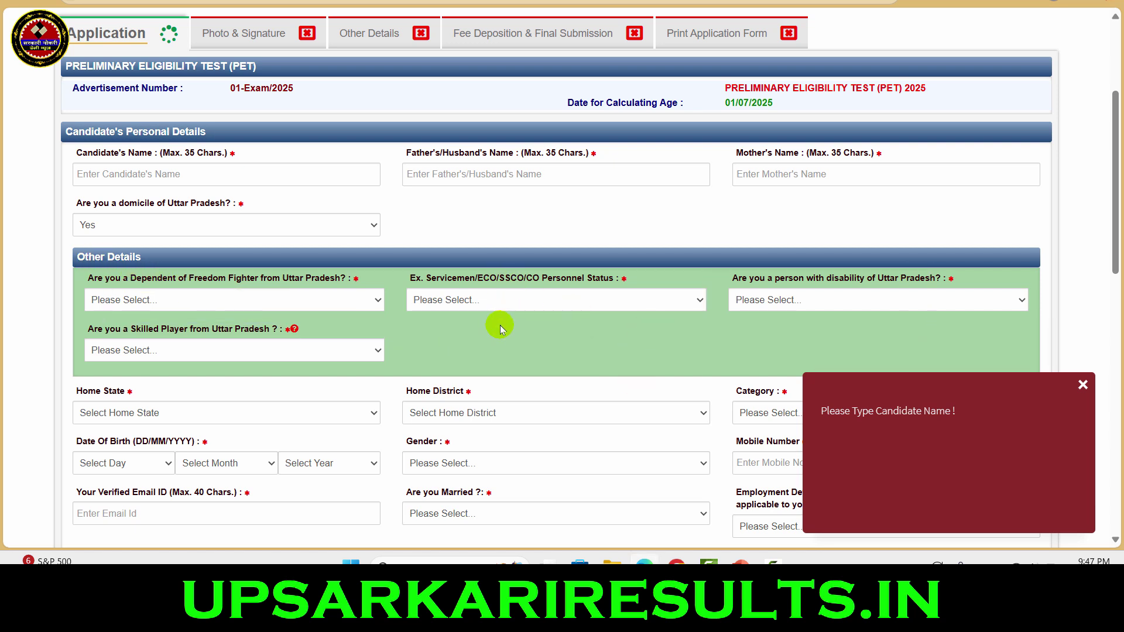
{"action": "left_click", "coordinate": [680, 299]}
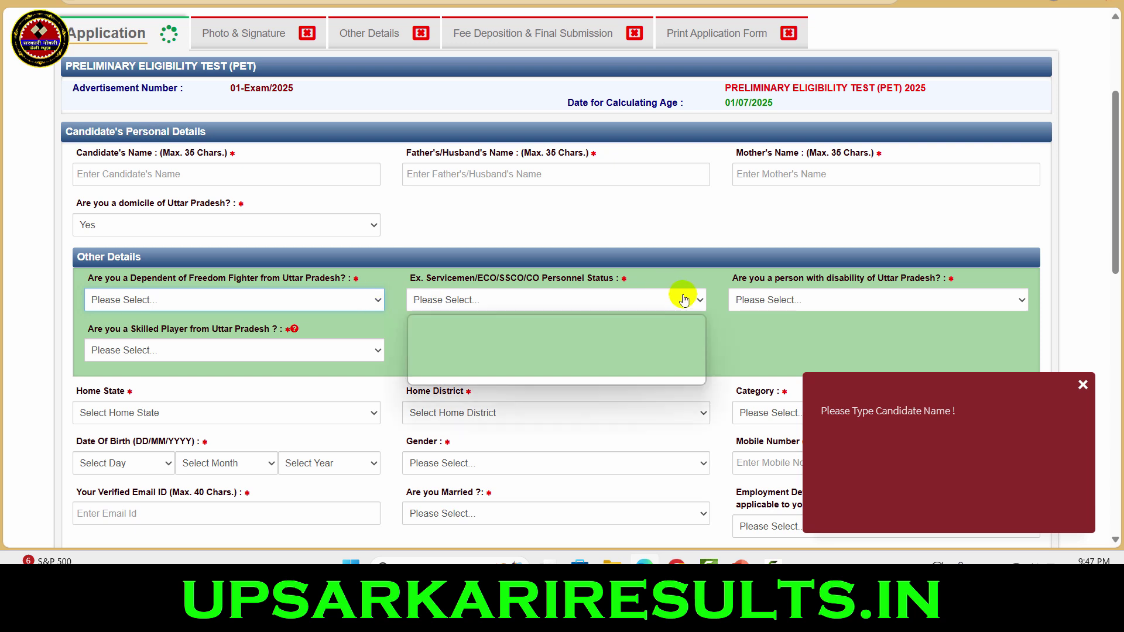
{"action": "left_click", "coordinate": [680, 300]}
{"action": "left_click", "coordinate": [890, 300]}
{"action": "left_click", "coordinate": [612, 337]}
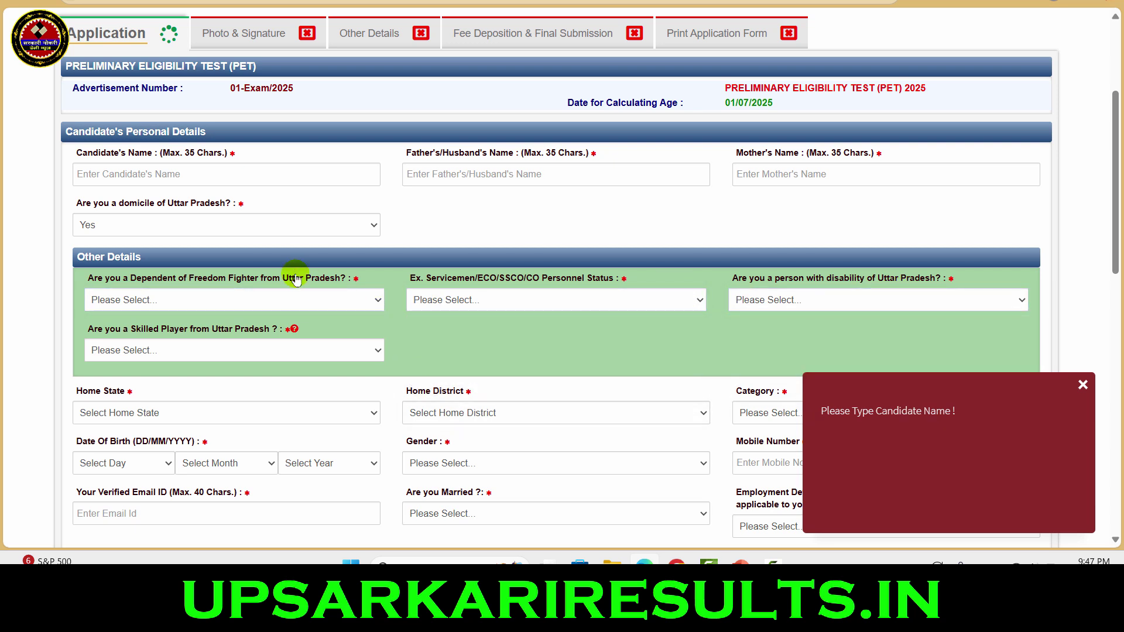
Change the Uttar Pradesh domicile answer to No, acknowledge the notice, and look over the age relaxation and academic sections.
{"action": "left_click", "coordinate": [270, 227]}
{"action": "left_click", "coordinate": [193, 281]}
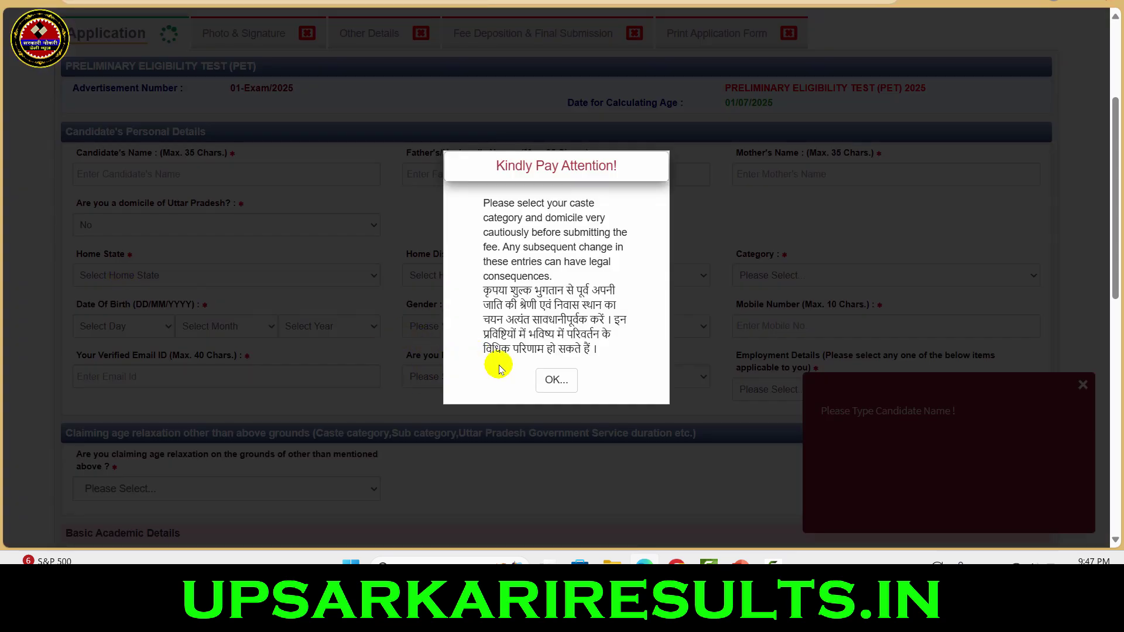
{"action": "left_click", "coordinate": [541, 376]}
{"action": "scroll", "coordinate": [537, 371], "scroll_direction": "down", "scroll_amount": 2}
{"action": "scroll", "coordinate": [537, 371], "scroll_direction": "down", "scroll_amount": 3}
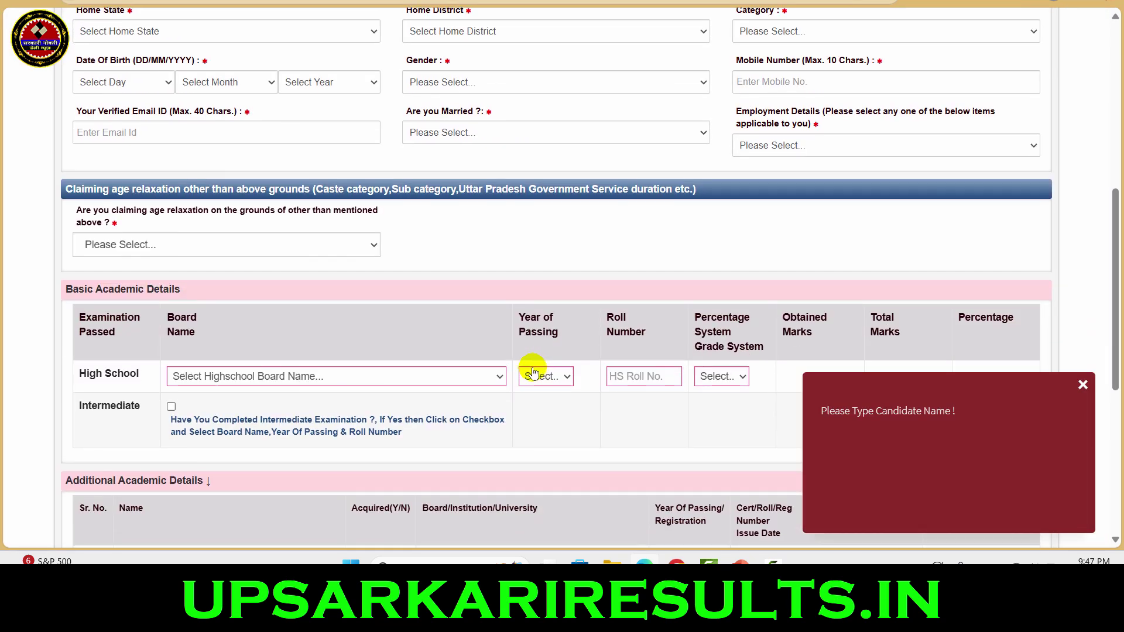
{"action": "scroll", "coordinate": [515, 359], "scroll_direction": "down", "scroll_amount": 1}
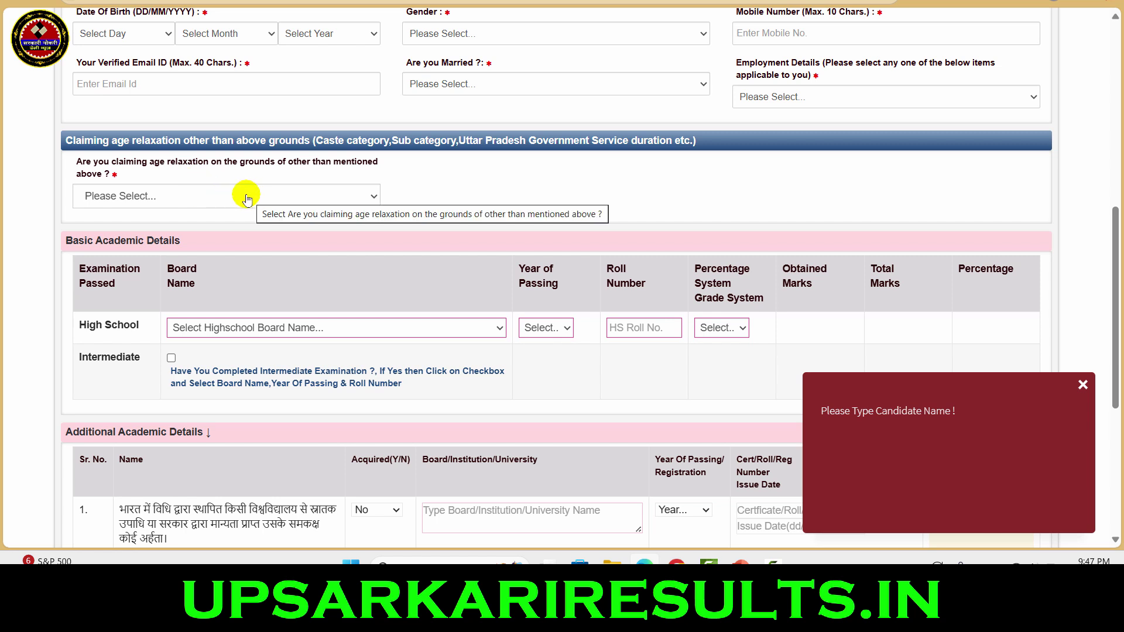
{"action": "scroll", "coordinate": [242, 199], "scroll_direction": "up", "scroll_amount": 6}
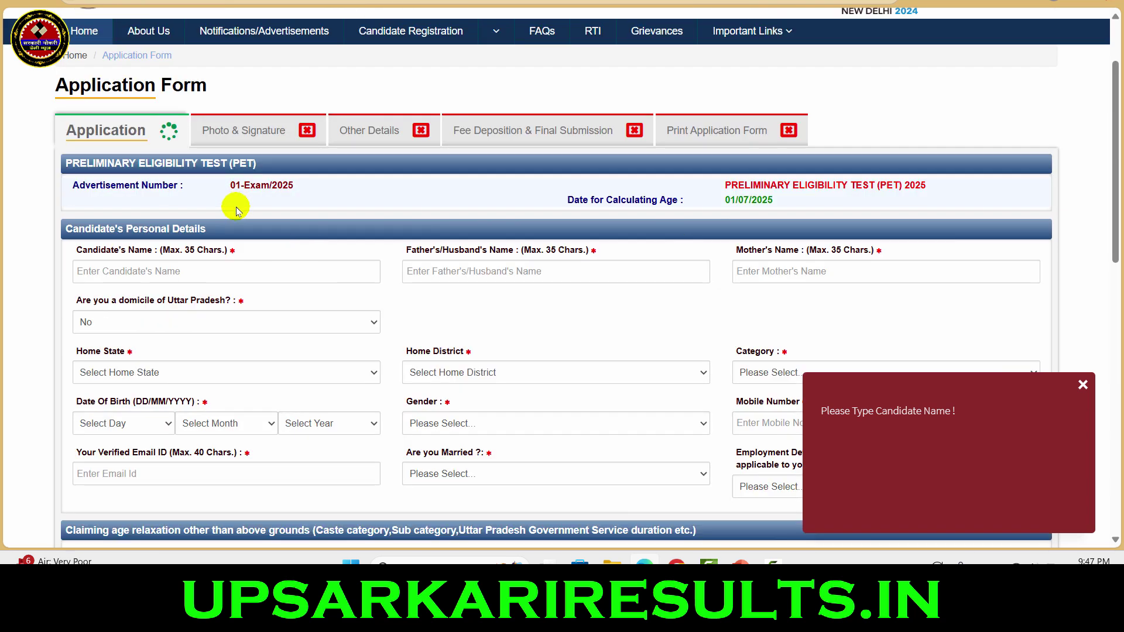
Change the Uttar Pradesh domicile answer to Yes and acknowledge the caste category and domicile notice.
{"action": "left_click", "coordinate": [279, 323]}
{"action": "left_click", "coordinate": [147, 362]}
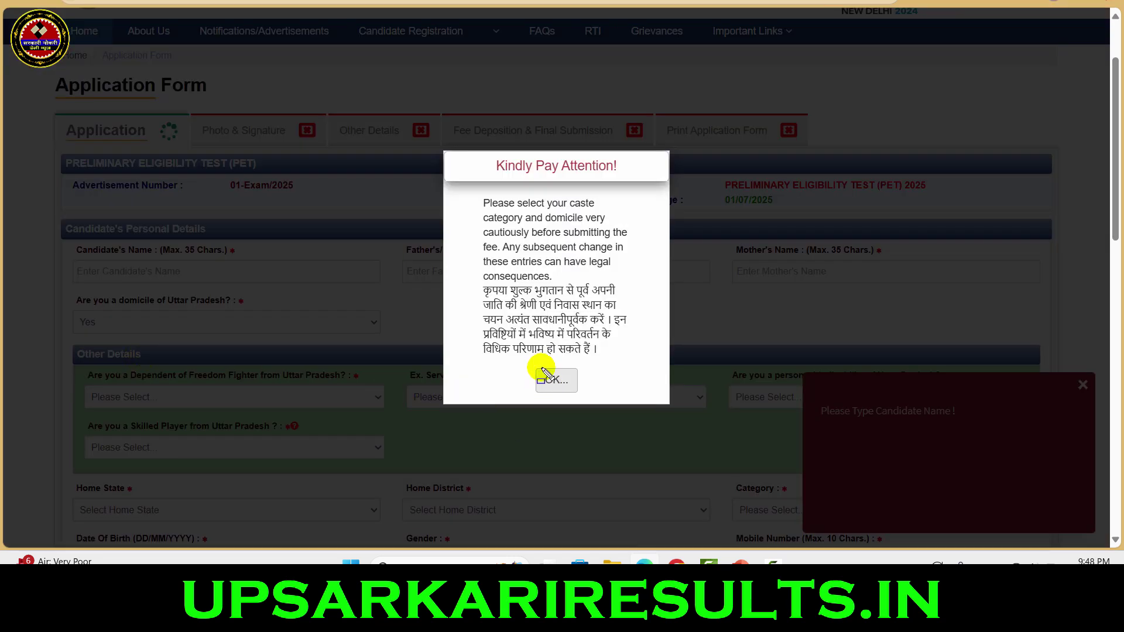
{"action": "left_click_drag", "start_coordinate": [469, 285], "coordinate": [651, 370]}
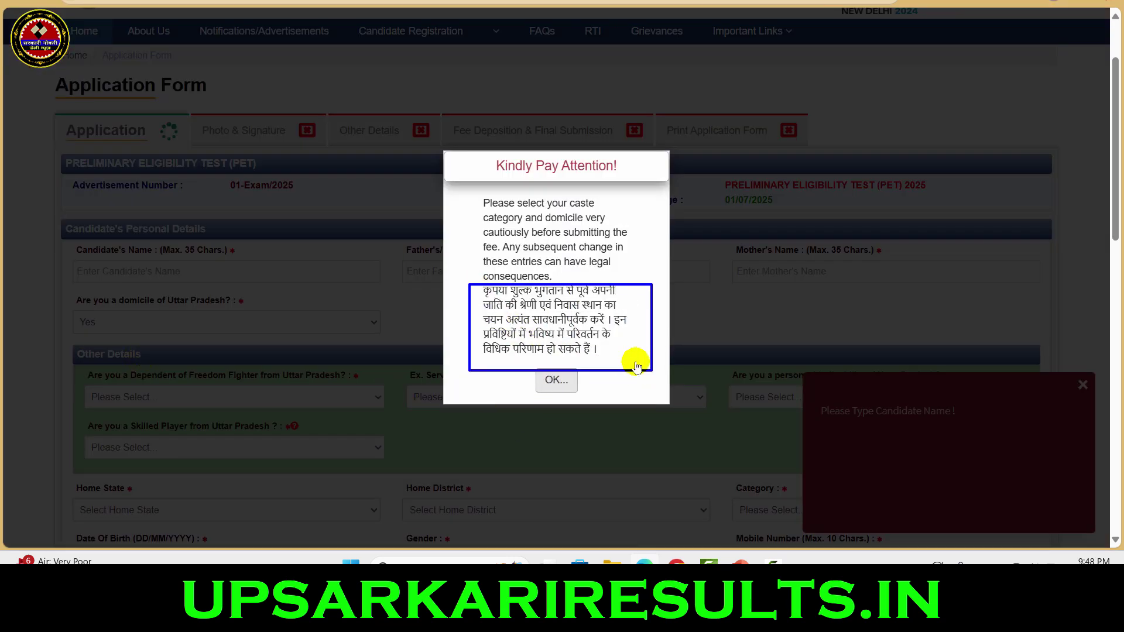
{"action": "left_click", "coordinate": [557, 379]}
Answer No to the freedom fighter dependent, ex-servicemen, disability and skilled player questions under Other Details.
{"action": "scroll", "coordinate": [394, 344], "scroll_direction": "down", "scroll_amount": 3}
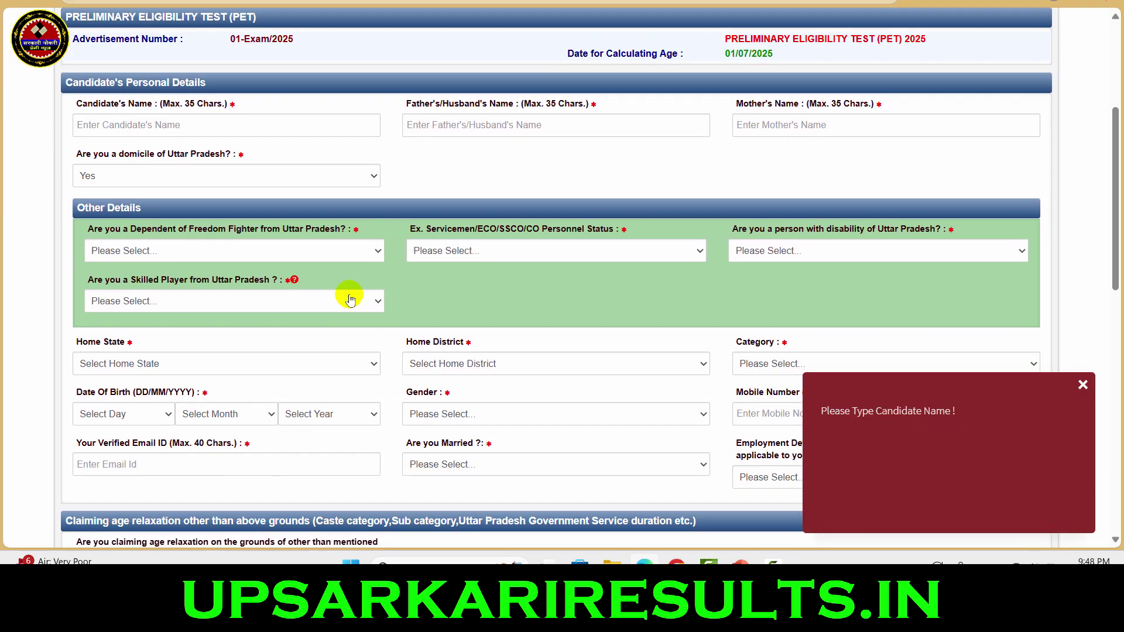
{"action": "left_click", "coordinate": [333, 250]}
{"action": "left_click", "coordinate": [251, 293]}
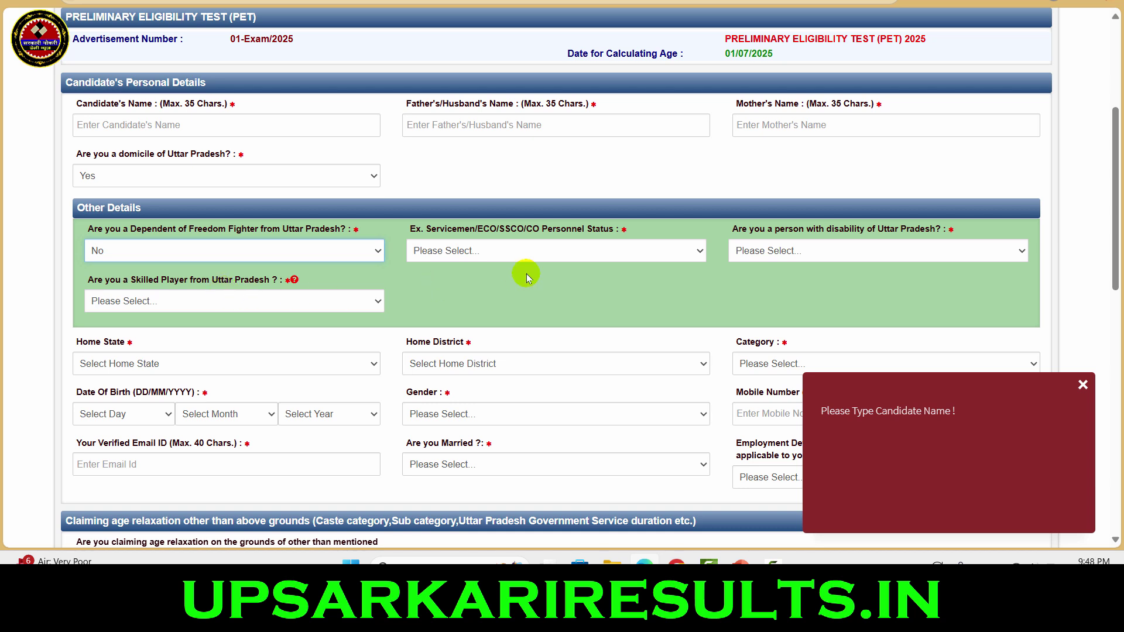
{"action": "left_click", "coordinate": [616, 252]}
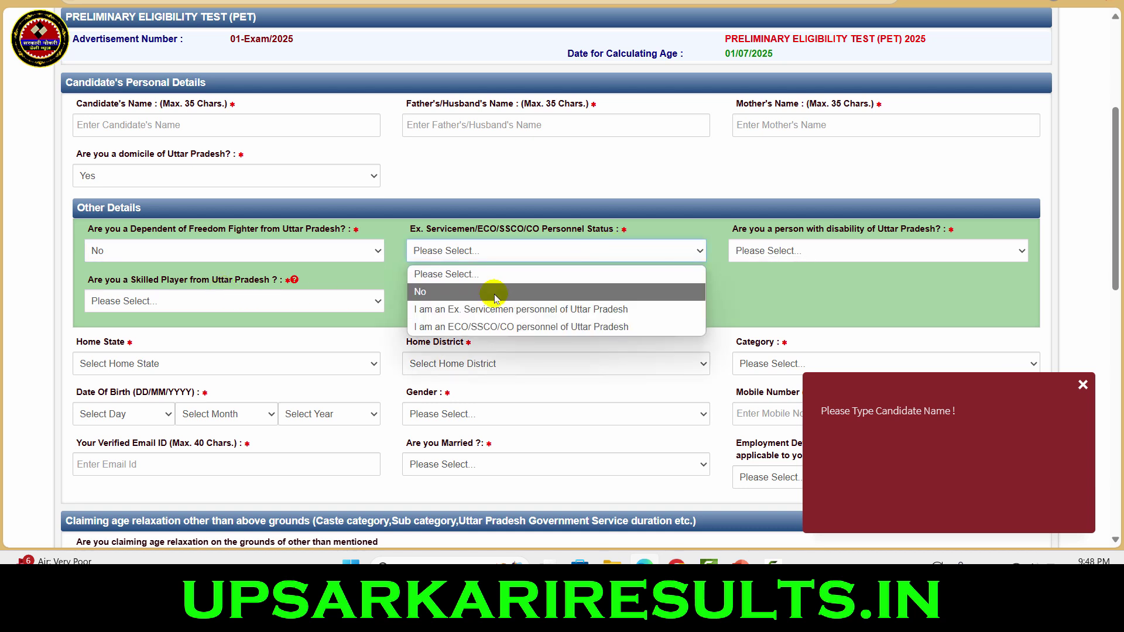
{"action": "left_click", "coordinate": [462, 293]}
{"action": "left_click", "coordinate": [887, 262]}
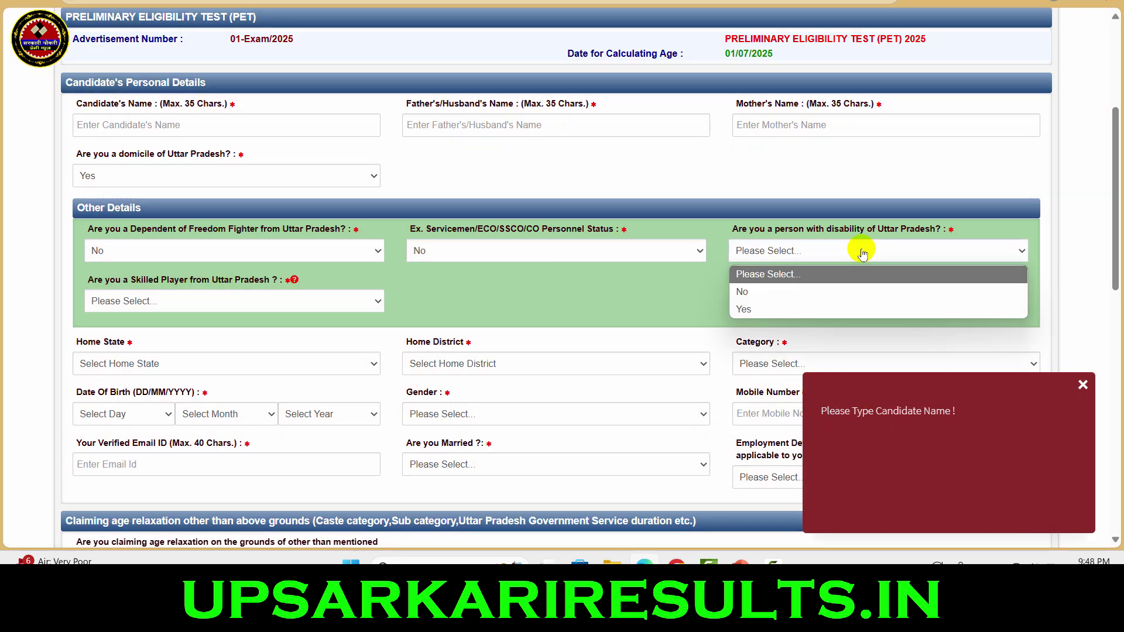
{"action": "left_click", "coordinate": [776, 291]}
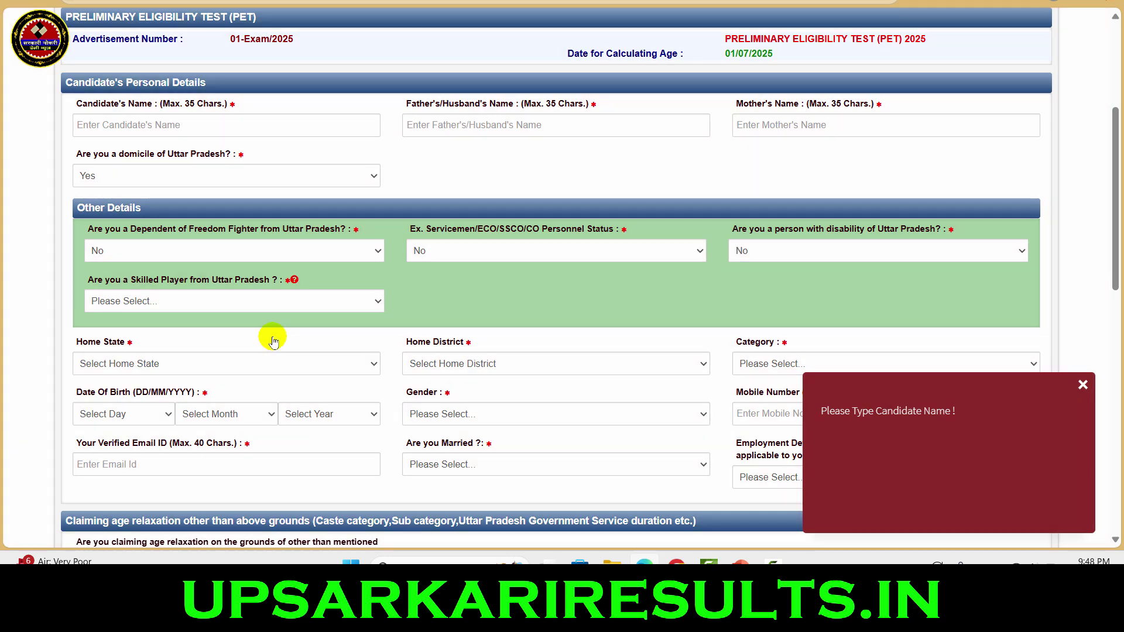
{"action": "left_click", "coordinate": [266, 300]}
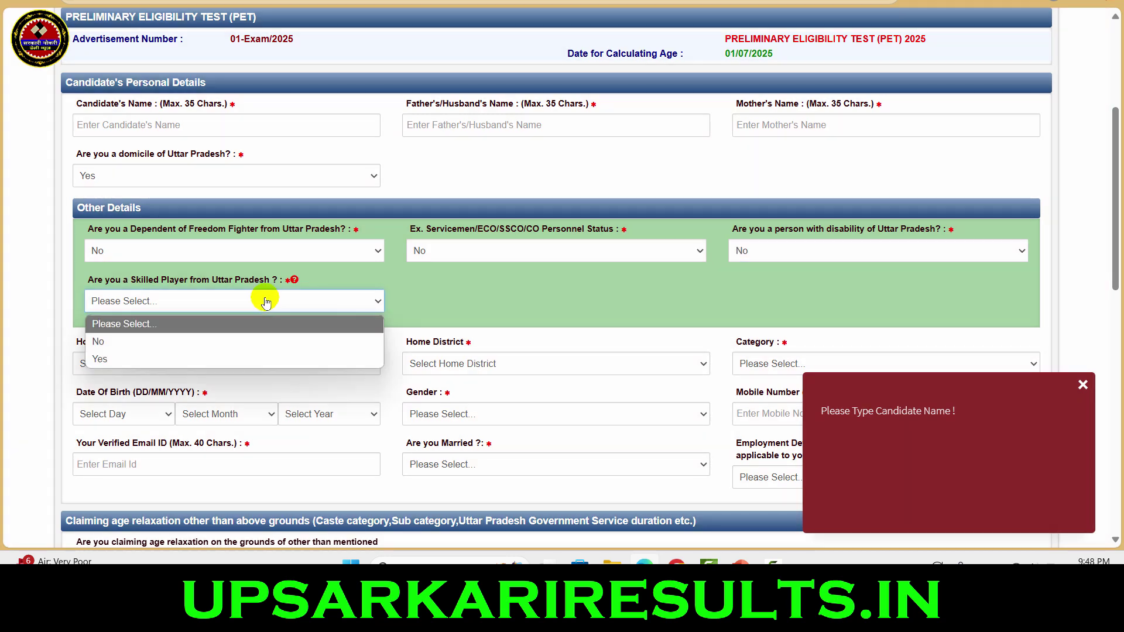
{"action": "left_click", "coordinate": [100, 342]}
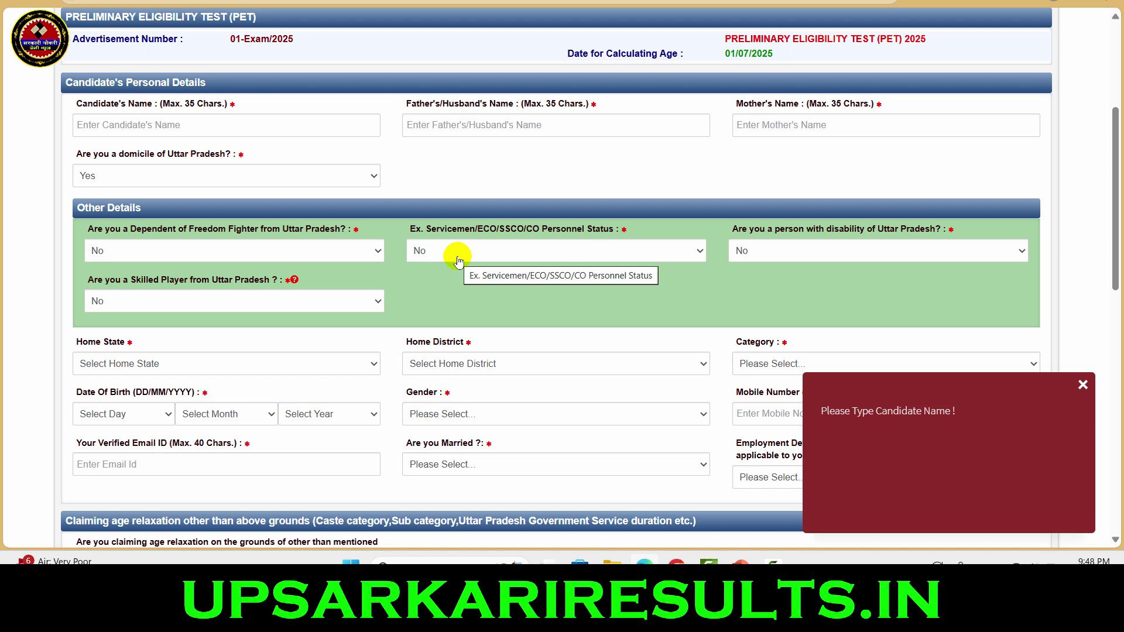
Set the home state to UTTAR PRADESH, the home district to MIRZAPUR and the category to OBC.
{"action": "scroll", "coordinate": [474, 258], "scroll_direction": "down", "scroll_amount": 3}
{"action": "left_click", "coordinate": [239, 164]}
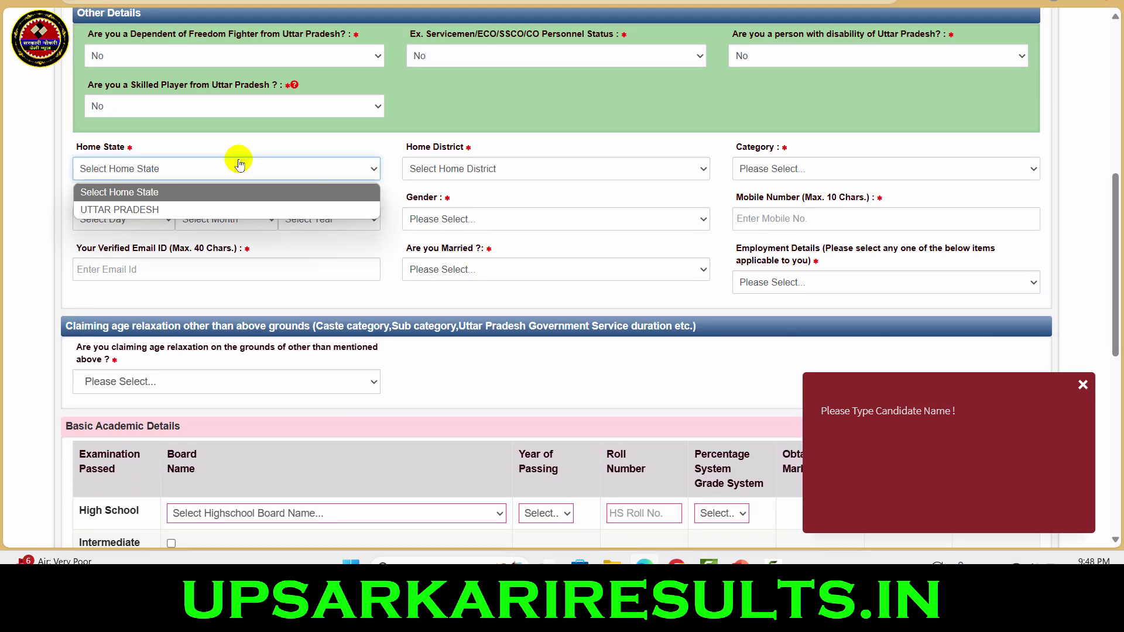
{"action": "left_click", "coordinate": [146, 210]}
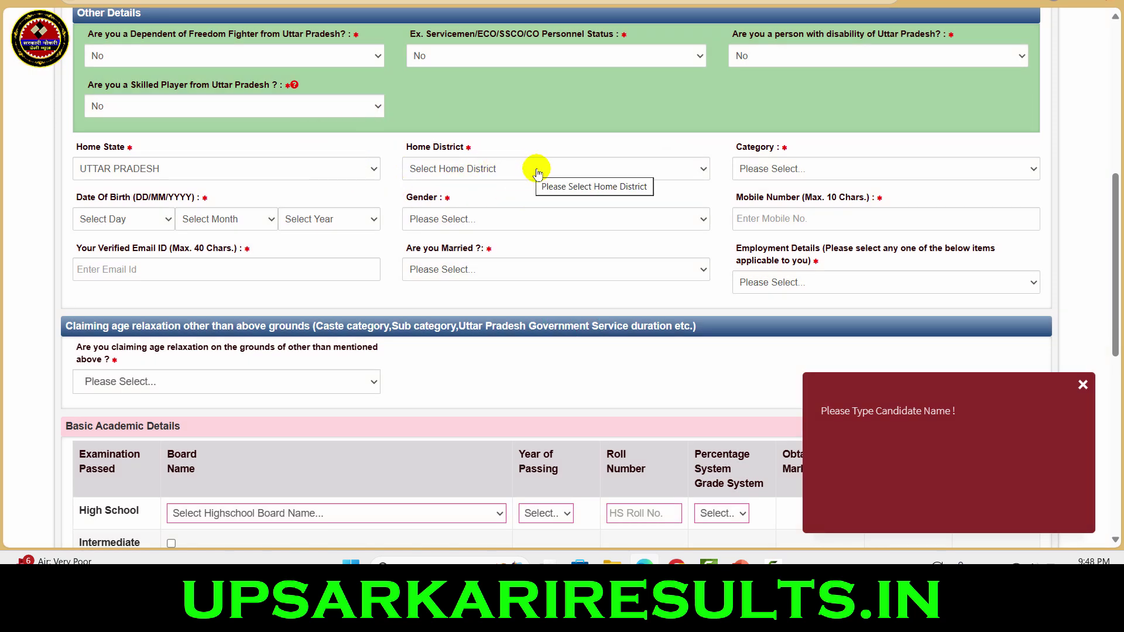
{"action": "left_click", "coordinate": [535, 168]}
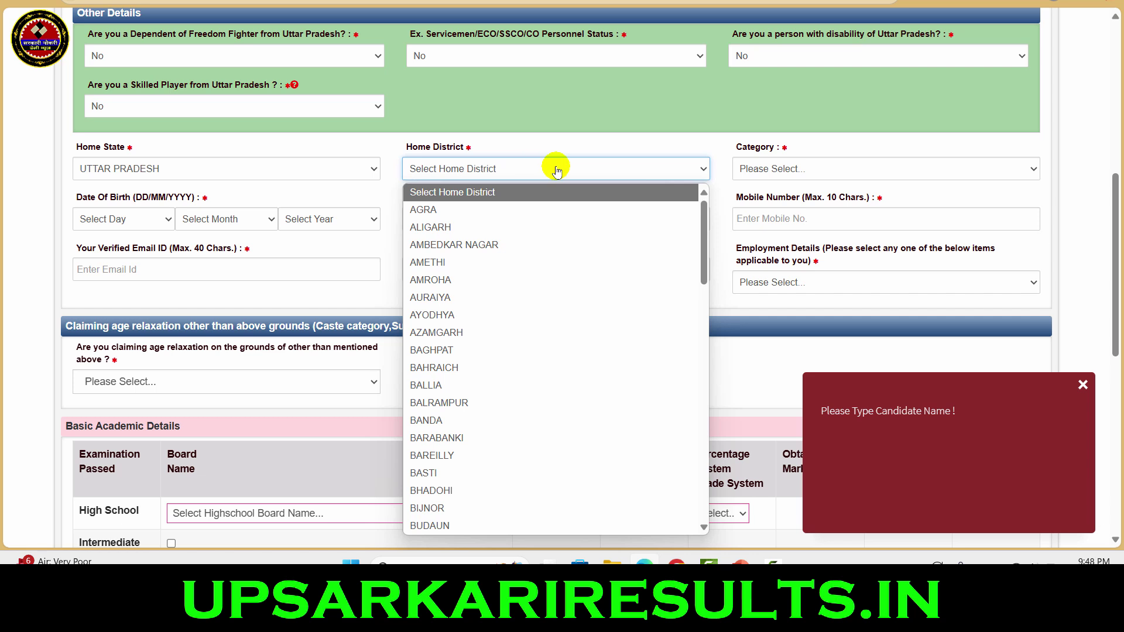
{"action": "type", "text": "mi"}
{"action": "key", "text": "Return"}
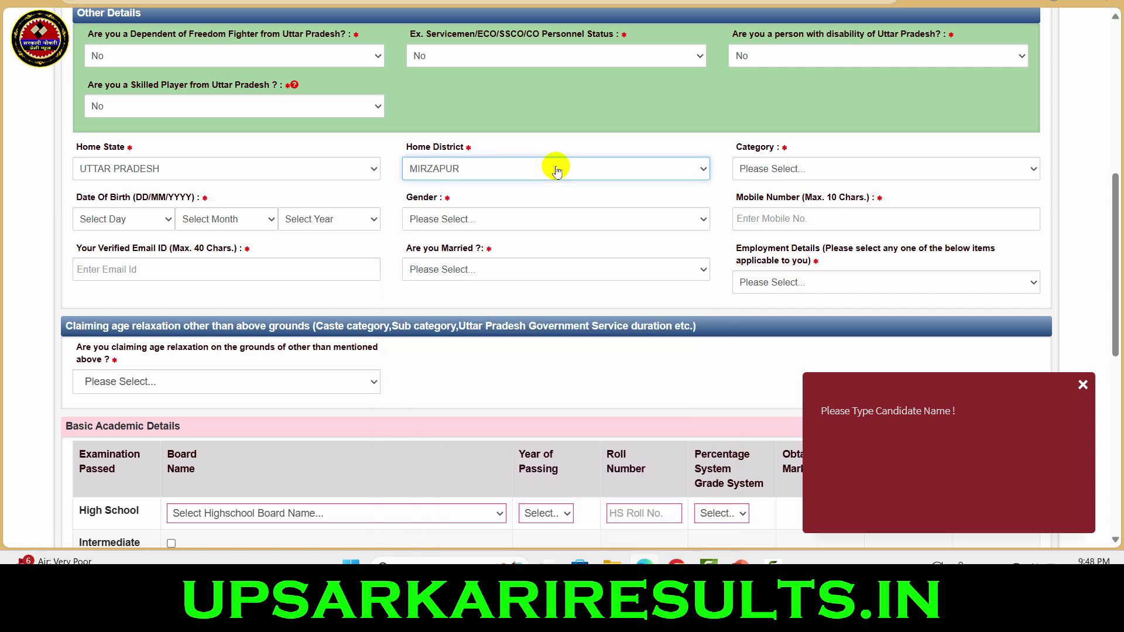
{"action": "left_click", "coordinate": [818, 169]}
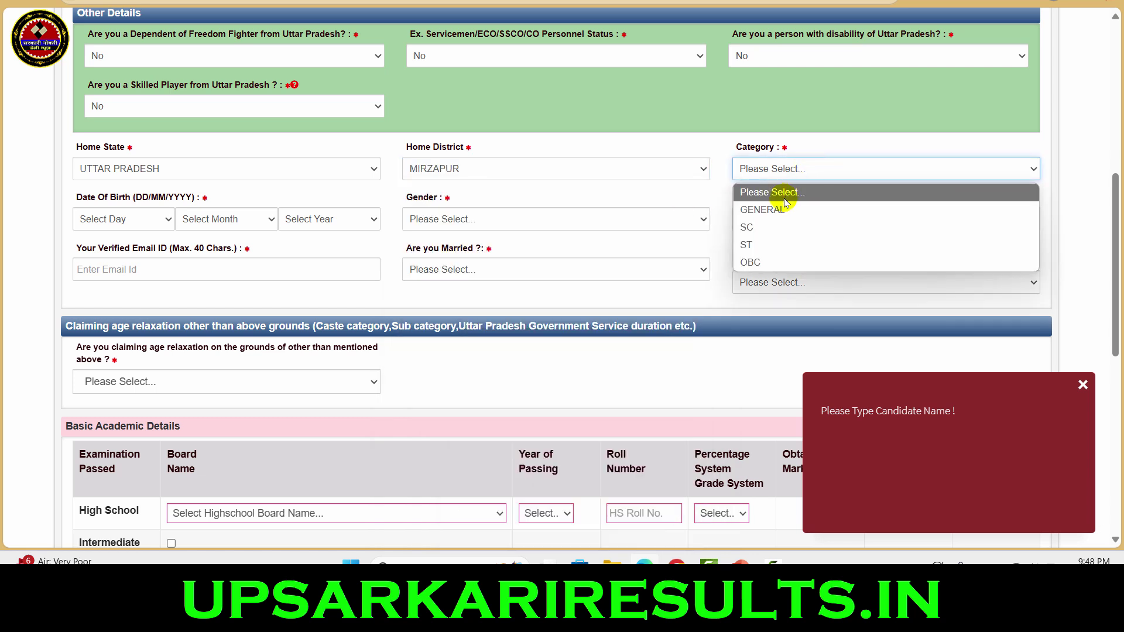
{"action": "left_click", "coordinate": [768, 262]}
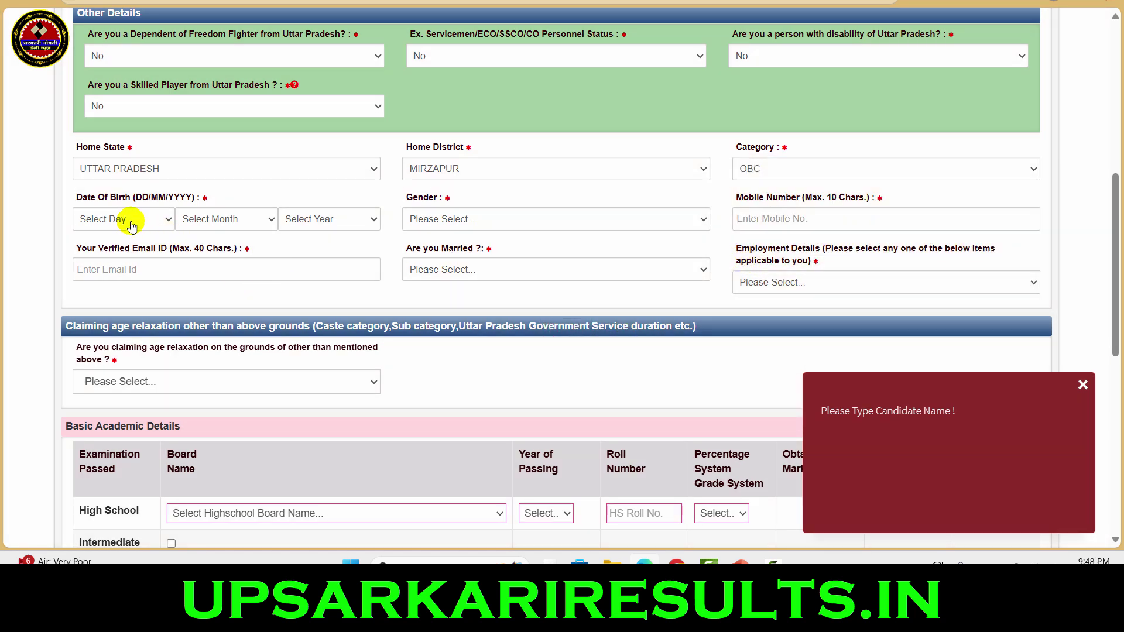
Fill in the candidate's date of birth by choosing its day, month and year.
{"action": "left_click", "coordinate": [156, 219]}
{"action": "left_click", "coordinate": [103, 312]}
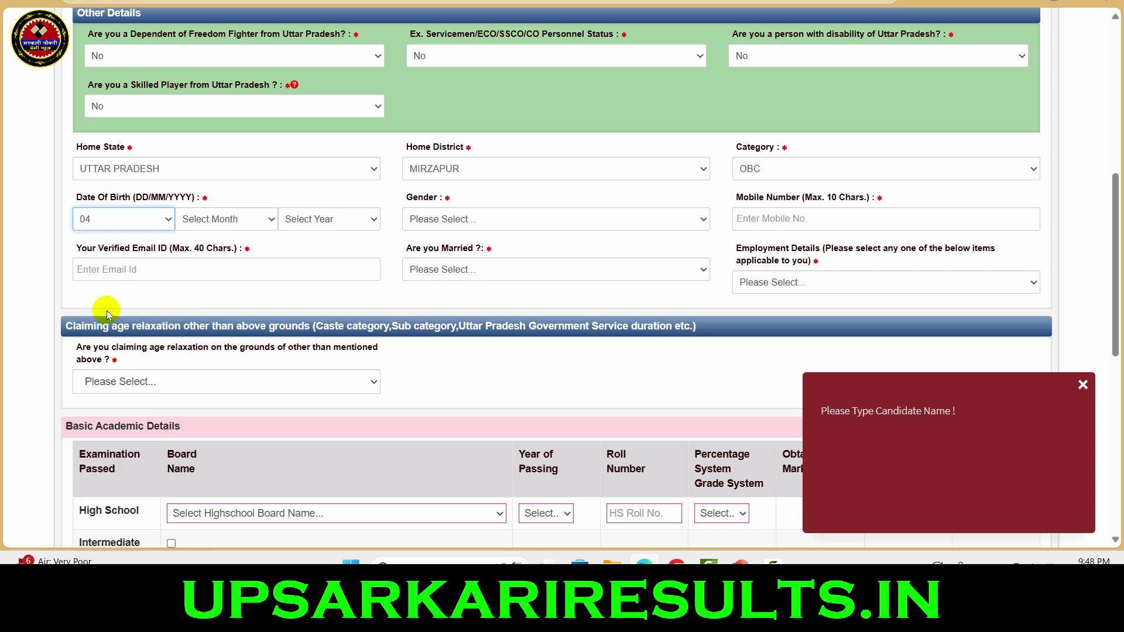
{"action": "left_click", "coordinate": [221, 219]}
{"action": "left_click", "coordinate": [200, 363]}
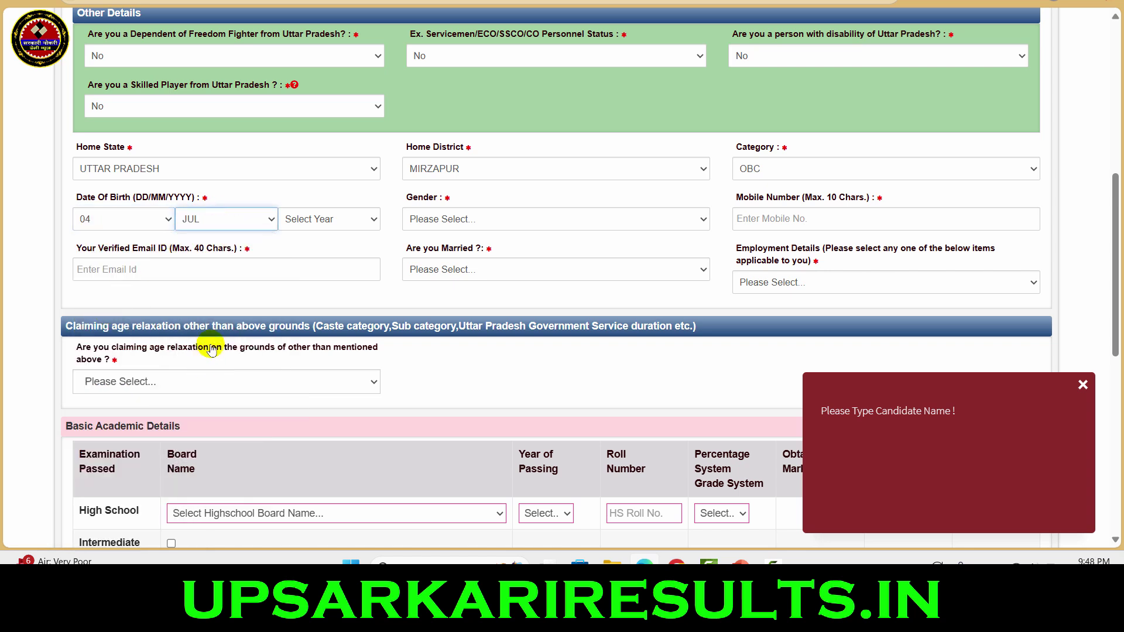
{"action": "left_click", "coordinate": [319, 221]}
{"action": "scroll", "coordinate": [308, 407], "scroll_direction": "down", "scroll_amount": 8}
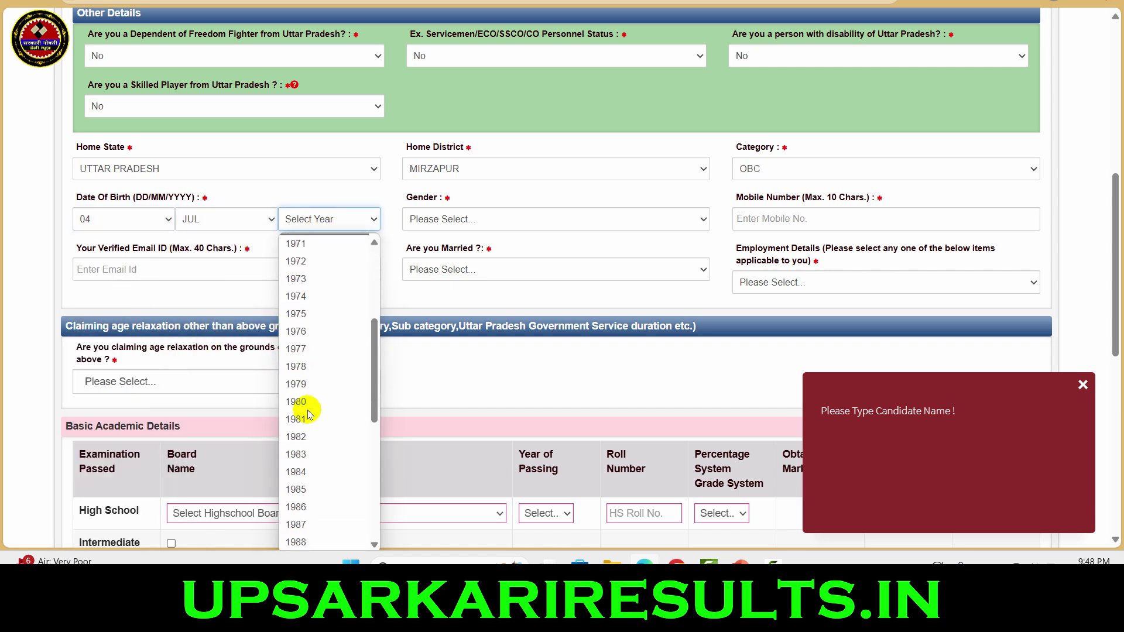
{"action": "left_click", "coordinate": [311, 434]}
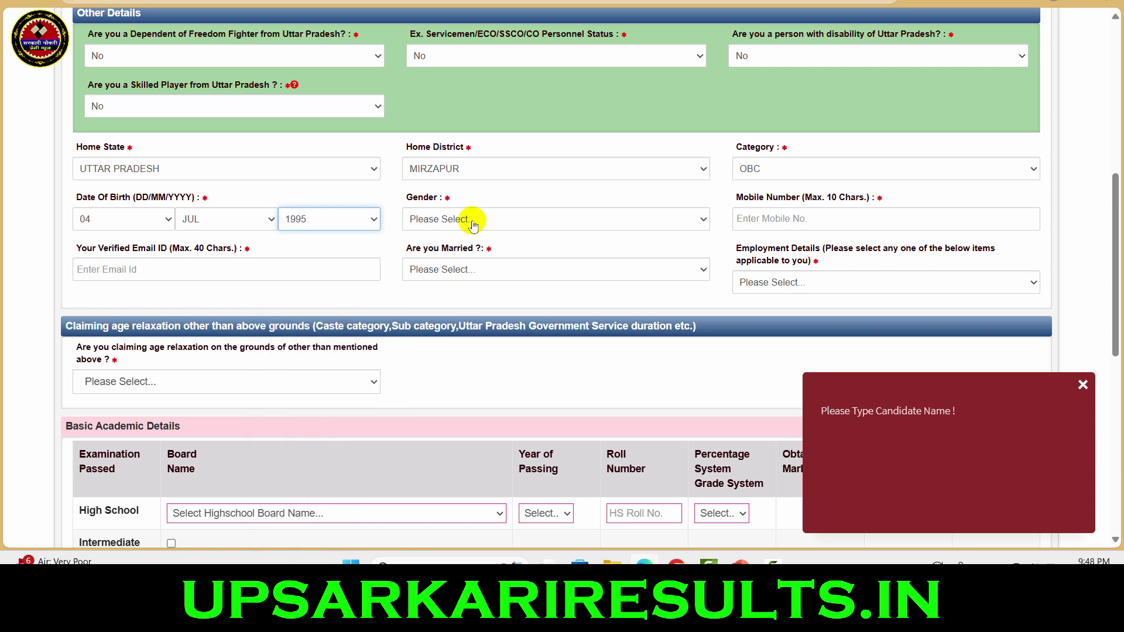
Set the candidate's gender to Male and answer No to the marital status question.
{"action": "left_click", "coordinate": [527, 217]}
{"action": "left_click", "coordinate": [467, 259]}
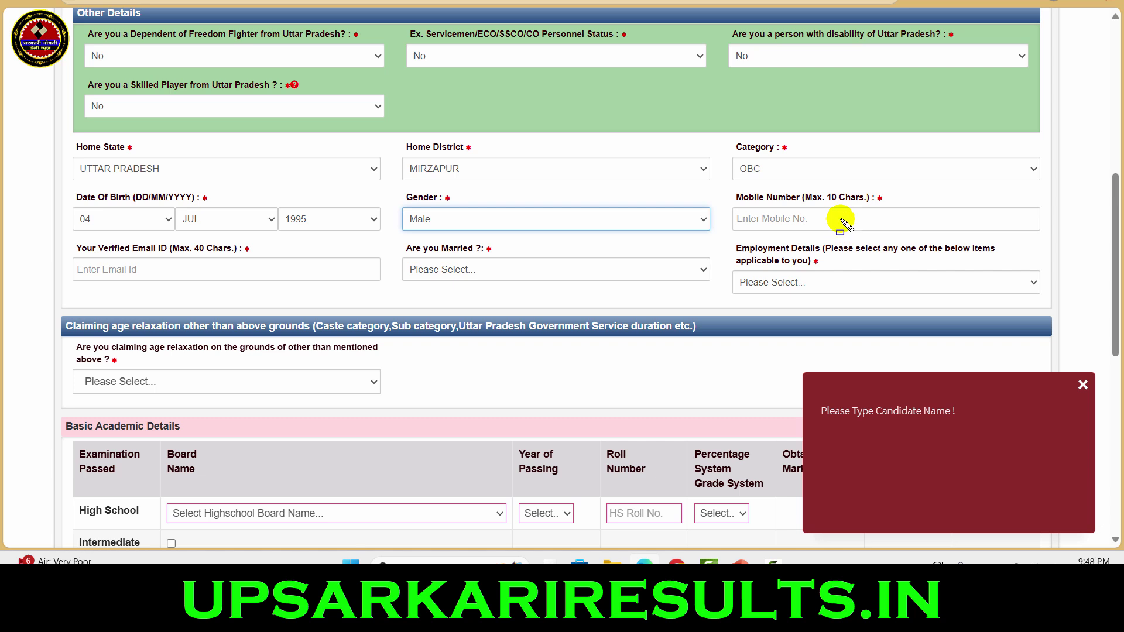
{"action": "left_click", "coordinate": [808, 220]}
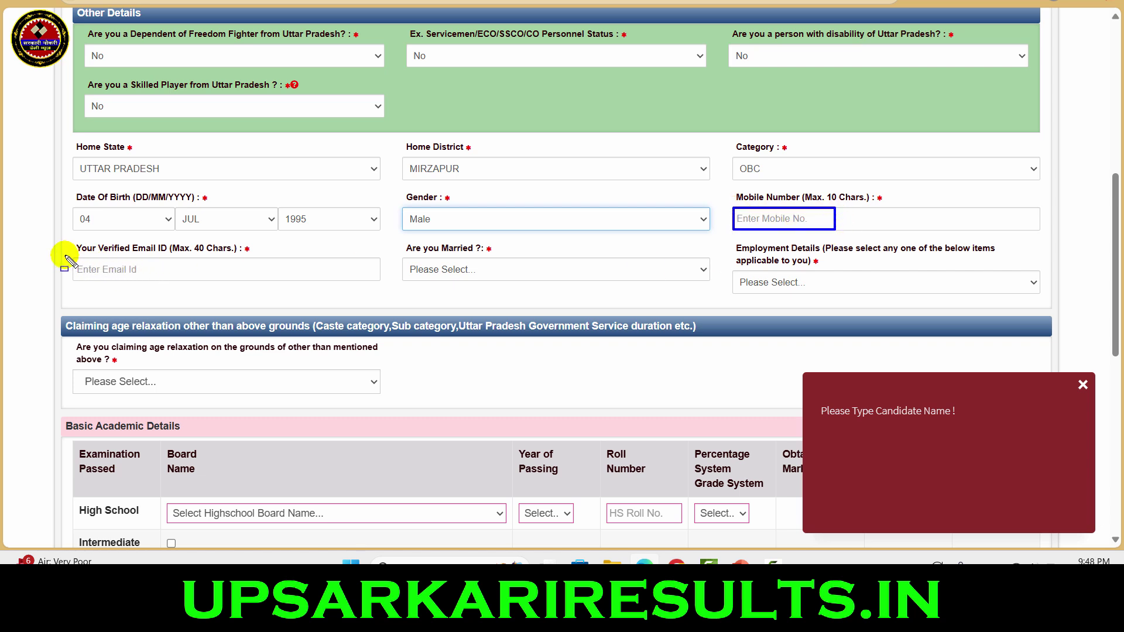
{"action": "left_click_drag", "start_coordinate": [65, 256], "coordinate": [191, 287]}
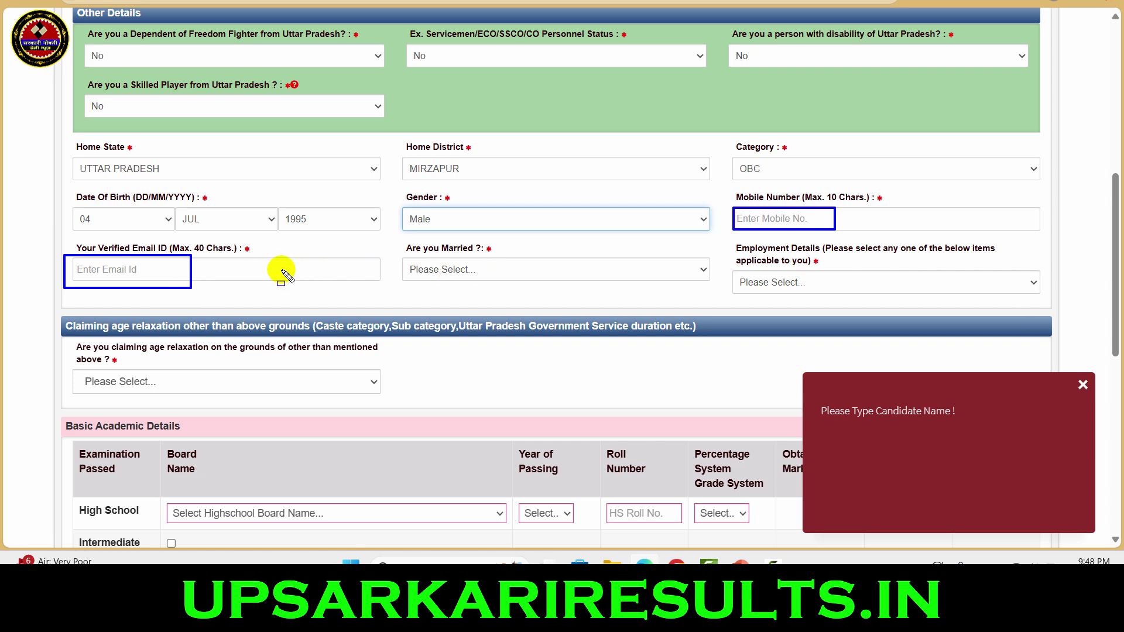
{"action": "left_click", "coordinate": [527, 264]}
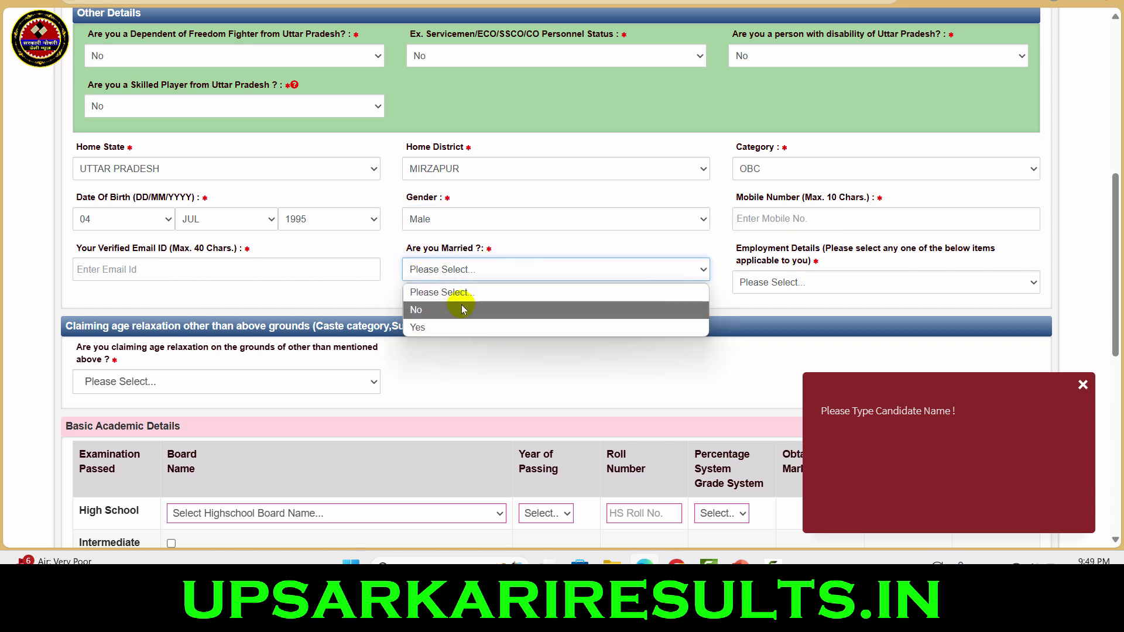
{"action": "left_click", "coordinate": [462, 309]}
Set the employment details to Not An Employee of Uttar Pradesh Government.
{"action": "left_click_drag", "start_coordinate": [720, 236], "coordinate": [909, 277]}
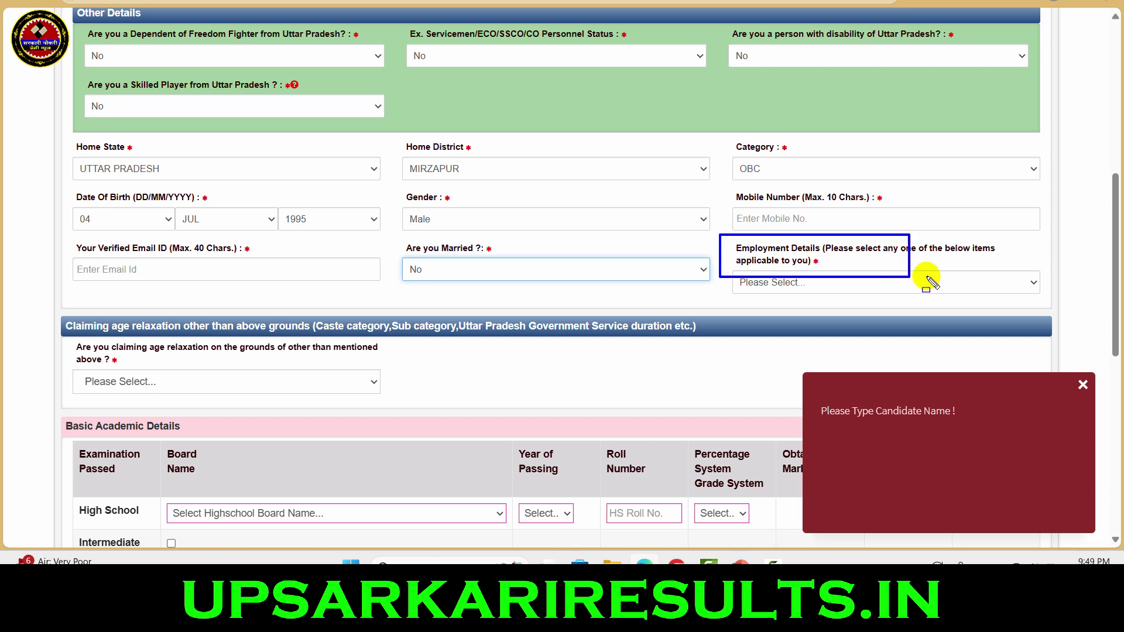
{"action": "left_click", "coordinate": [933, 283]}
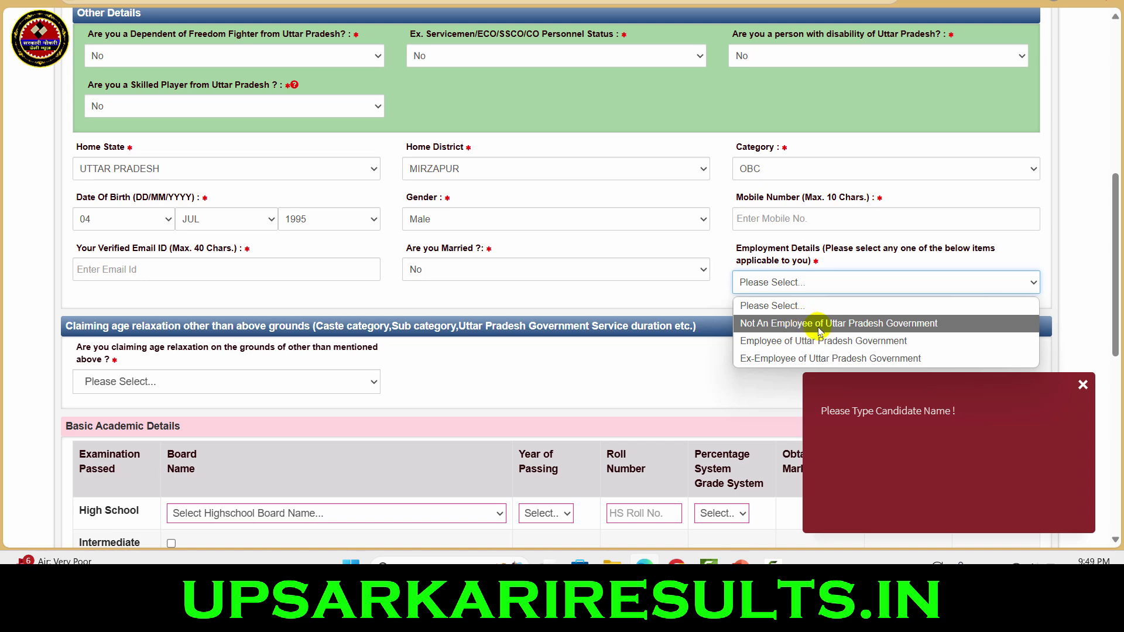
{"action": "left_click", "coordinate": [861, 324]}
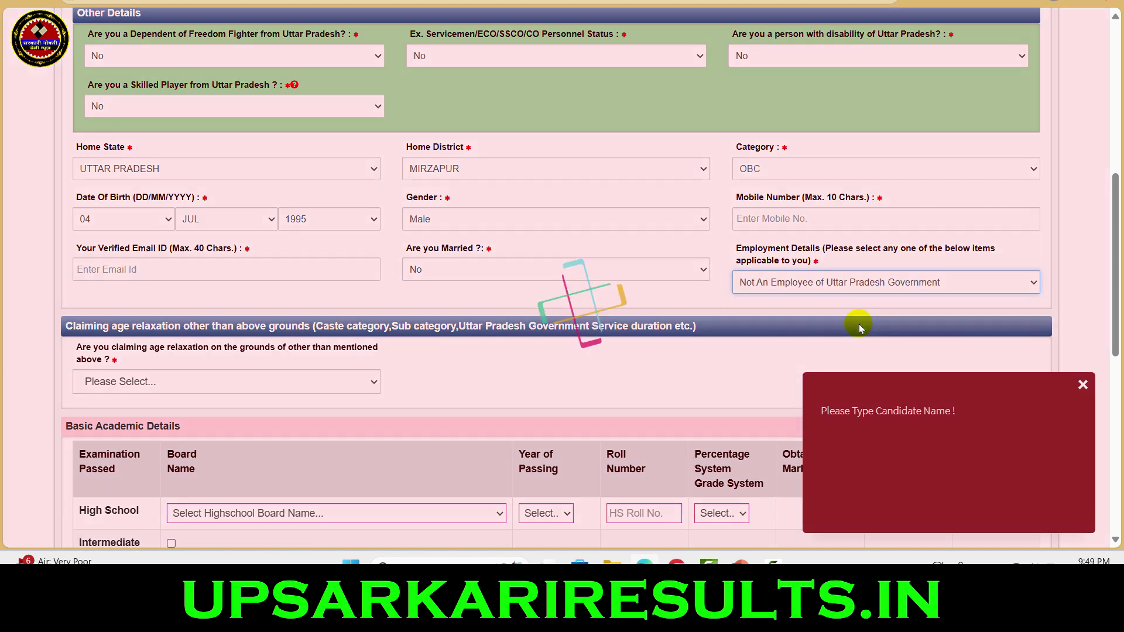
Answer No to claiming age relaxation on grounds other than those mentioned above.
{"action": "scroll", "coordinate": [785, 308], "scroll_direction": "down", "scroll_amount": 5}
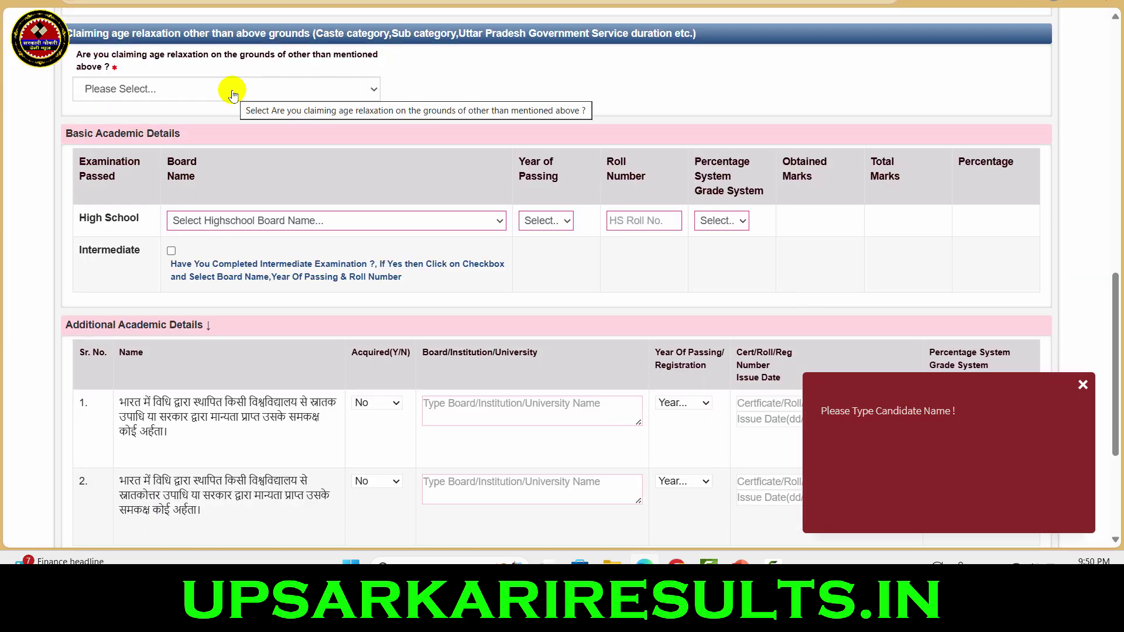
{"action": "left_click", "coordinate": [224, 89]}
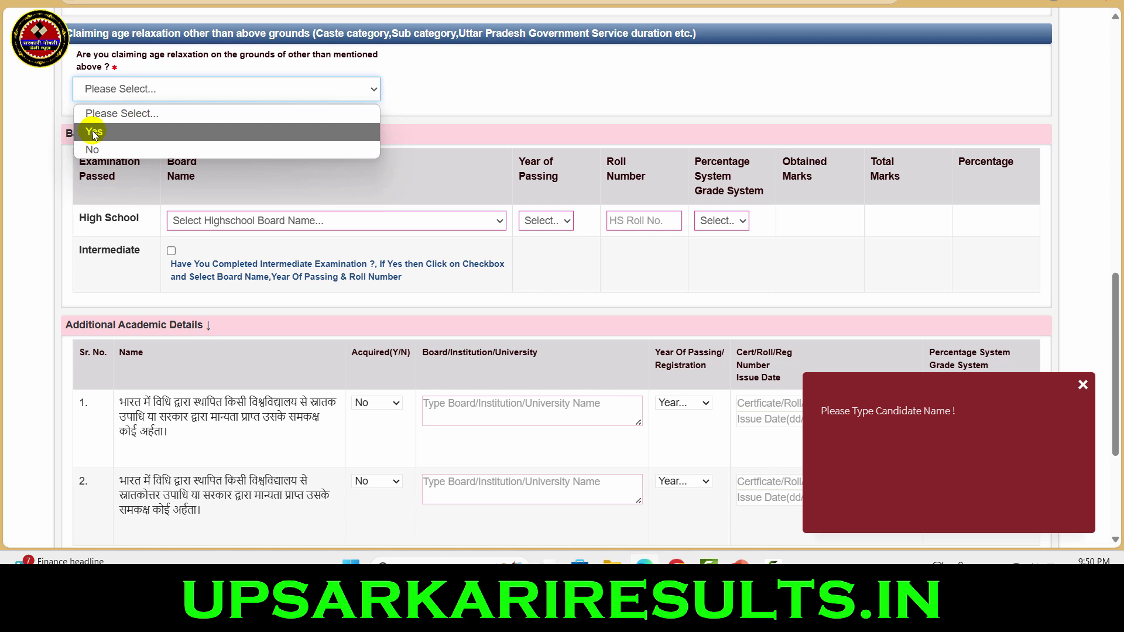
{"action": "left_click", "coordinate": [92, 149]}
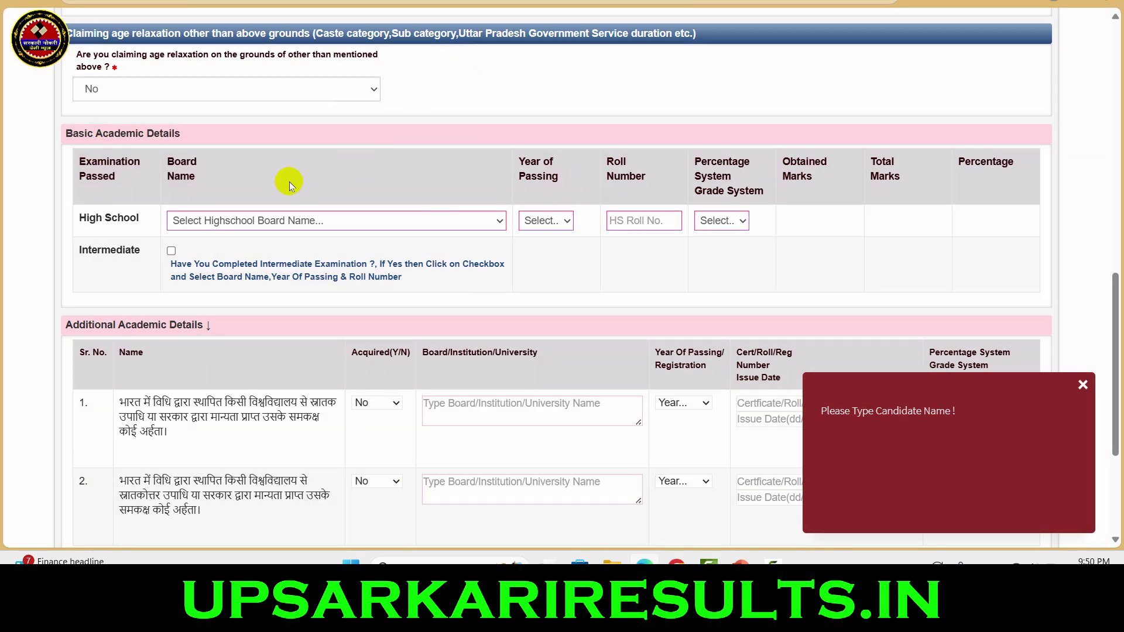
Set the High School board to UTTAR PRADESH BOARD OF HIGH SCHOOL AND INTERMEDIATE EDUCATION and the year of passing to 2009.
{"action": "left_click", "coordinate": [367, 220]}
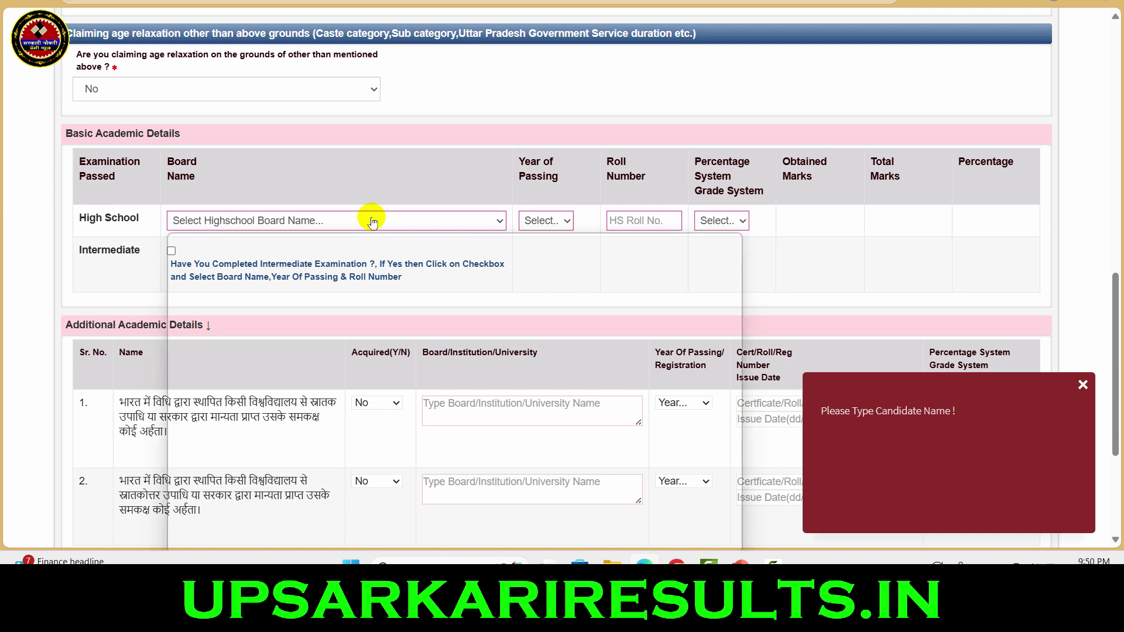
{"action": "key", "text": "u"}
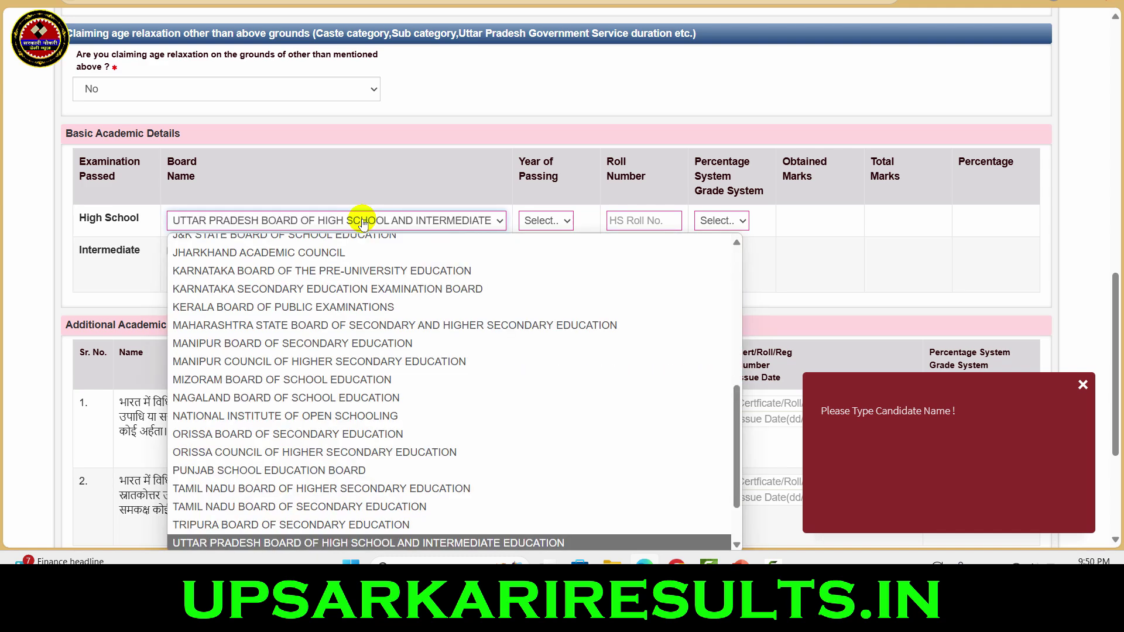
{"action": "left_click", "coordinate": [363, 221]}
{"action": "left_click", "coordinate": [546, 220]}
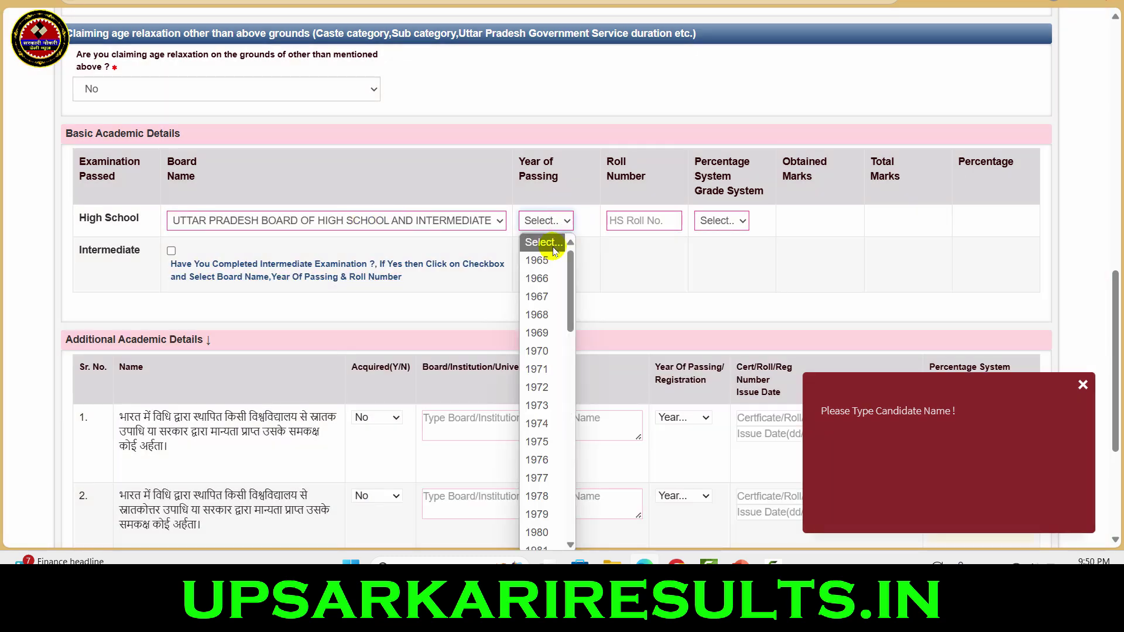
{"action": "scroll", "coordinate": [545, 396], "scroll_direction": "down", "scroll_amount": 3}
{"action": "scroll", "coordinate": [546, 395], "scroll_direction": "down", "scroll_amount": 12}
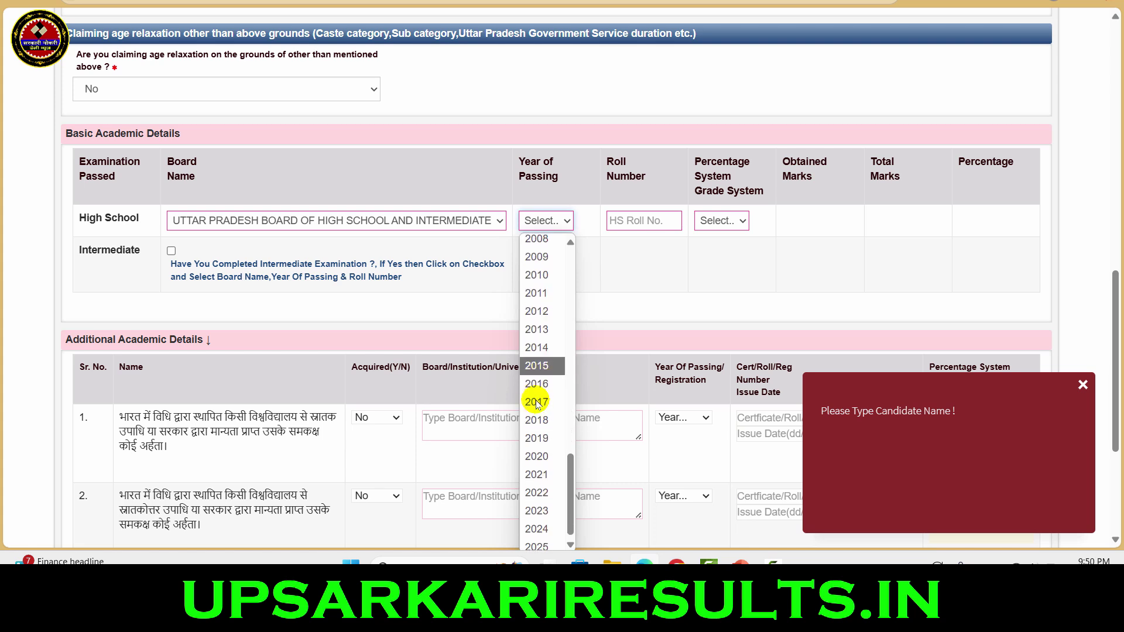
{"action": "left_click", "coordinate": [536, 253]}
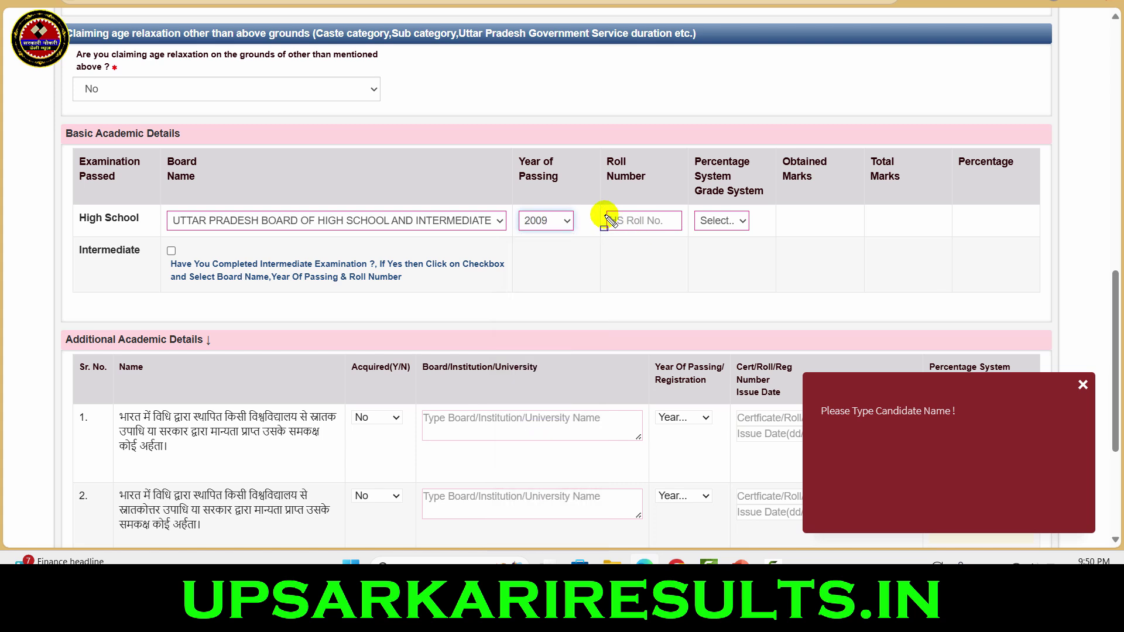
Try the Grade System option for the High School result.
{"action": "left_click_drag", "start_coordinate": [606, 212], "coordinate": [656, 230]}
{"action": "left_click", "coordinate": [736, 221]}
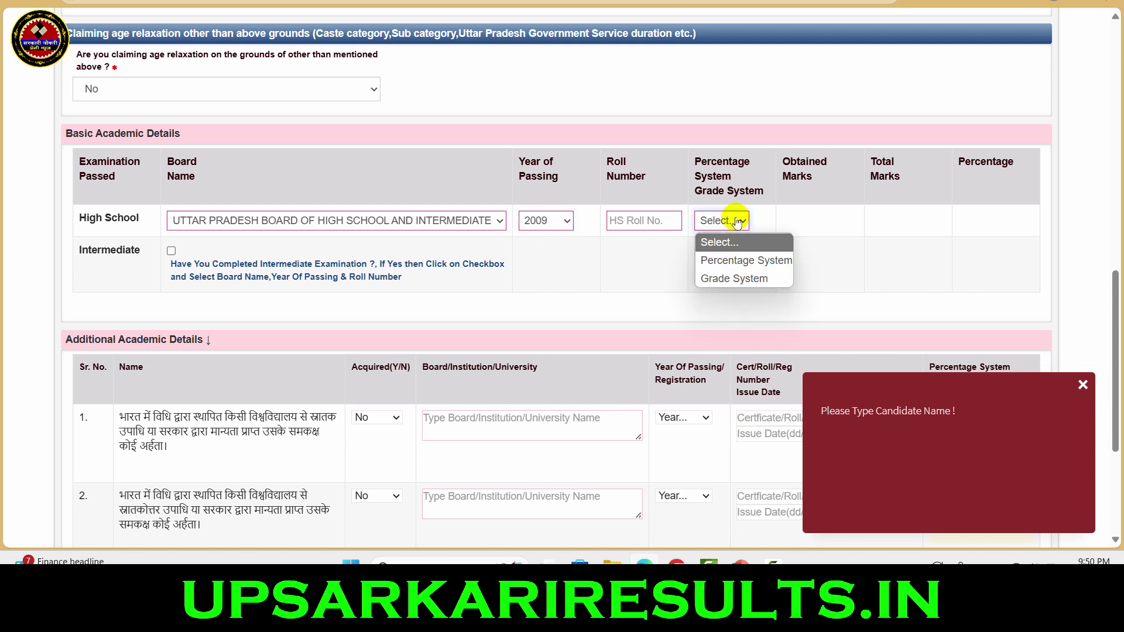
{"action": "left_click", "coordinate": [747, 277]}
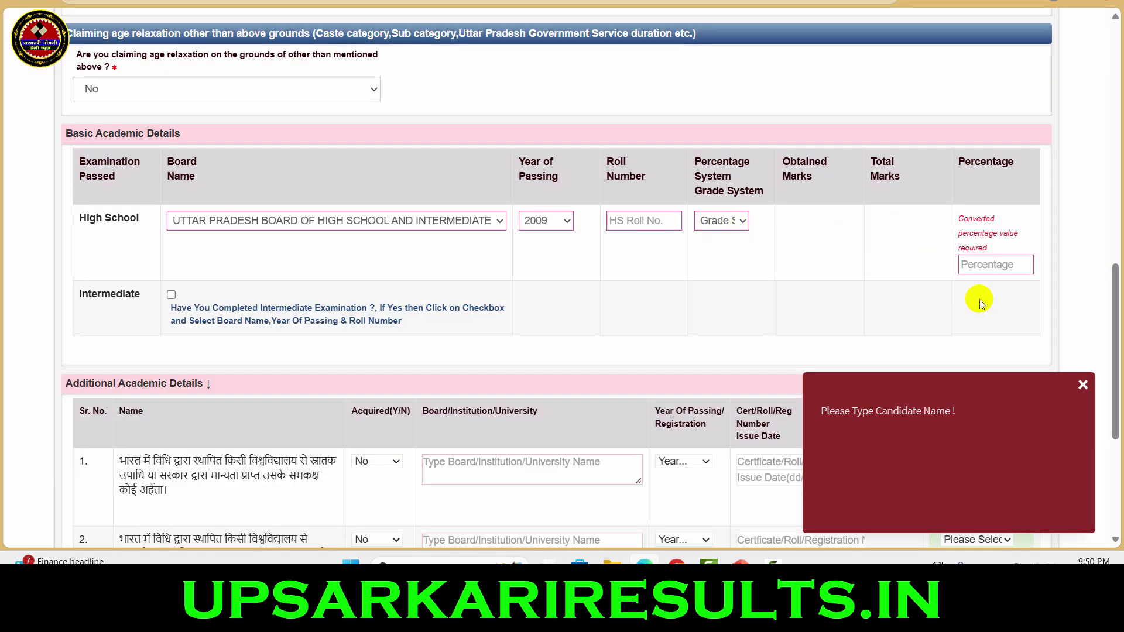
{"action": "left_click_drag", "start_coordinate": [960, 250], "coordinate": [1030, 275]}
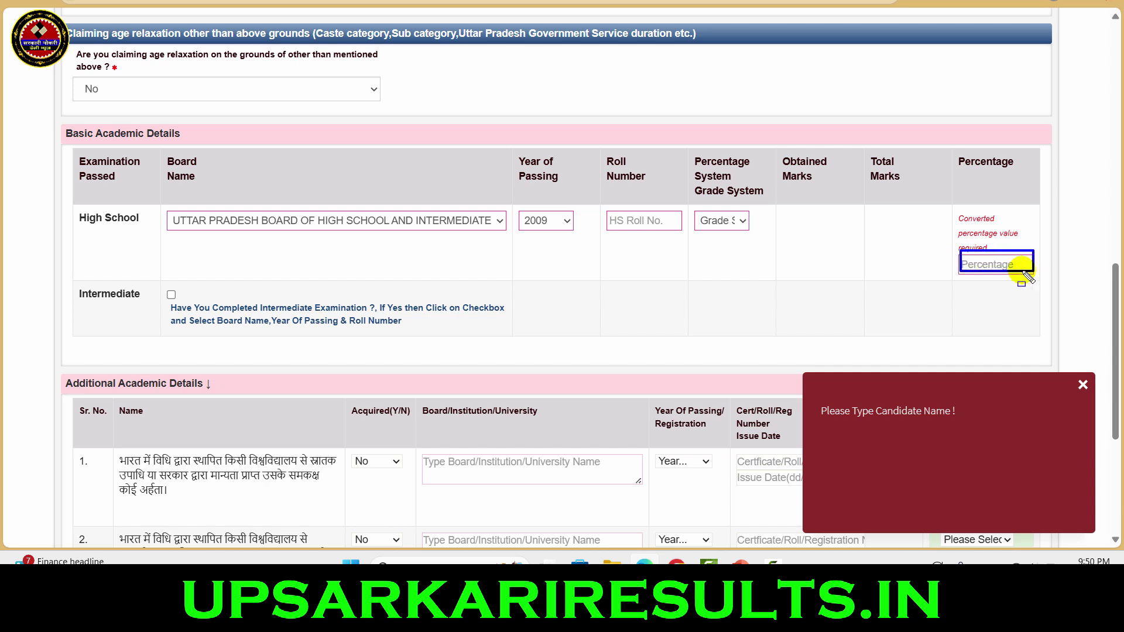
Set the High School result to Percentage System.
{"action": "left_click", "coordinate": [721, 220]}
{"action": "left_click", "coordinate": [732, 258]}
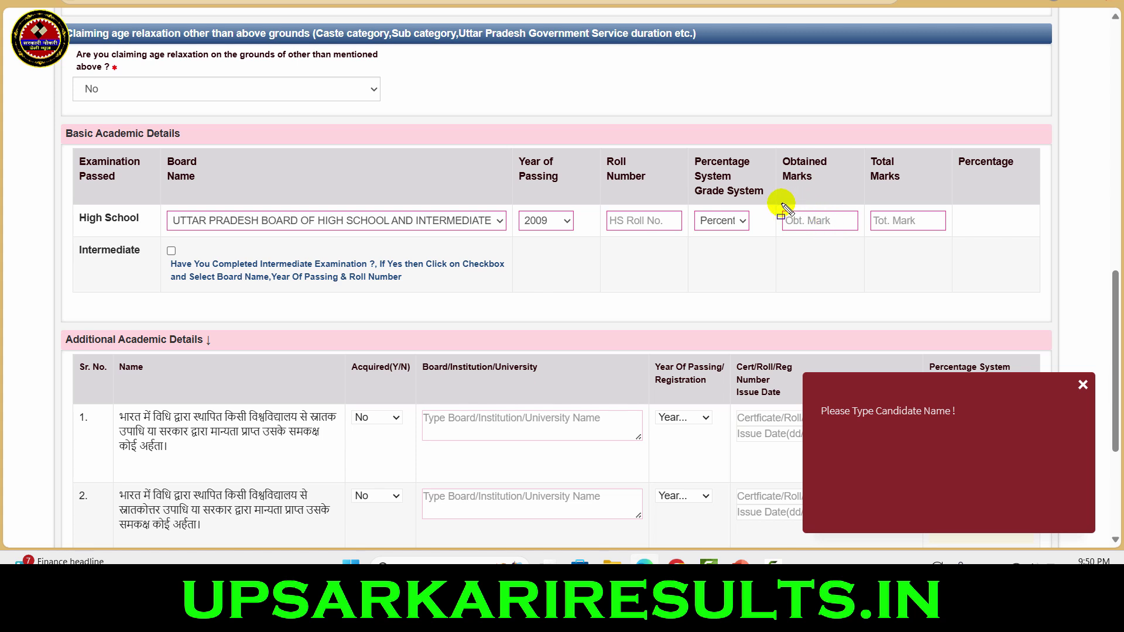
{"action": "left_click", "coordinate": [790, 220]}
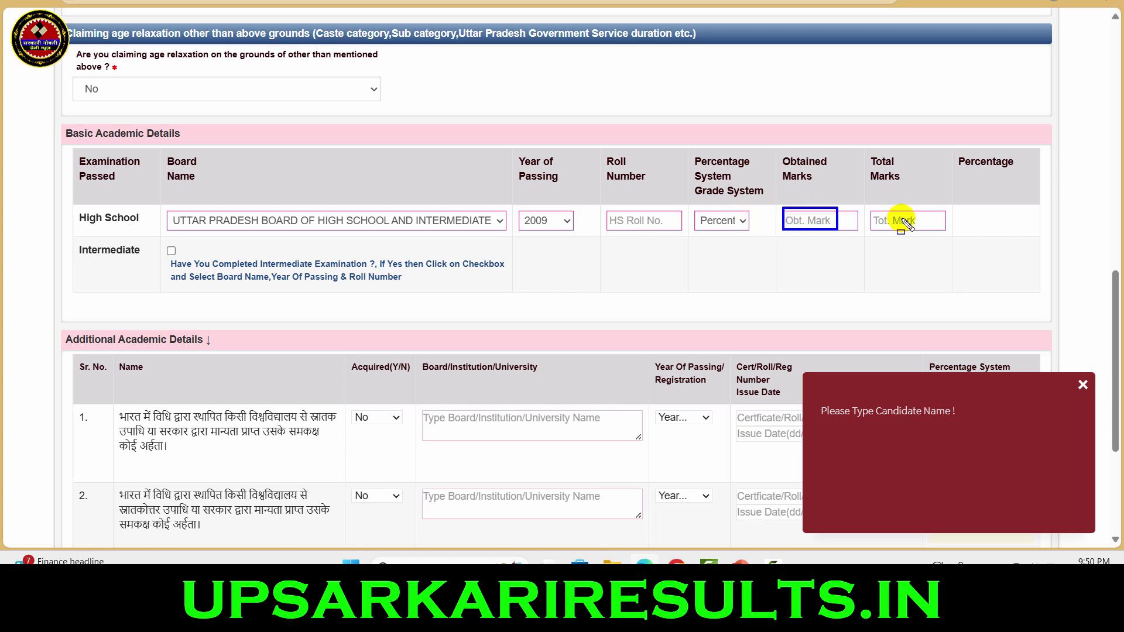
{"action": "left_click", "coordinate": [881, 219]}
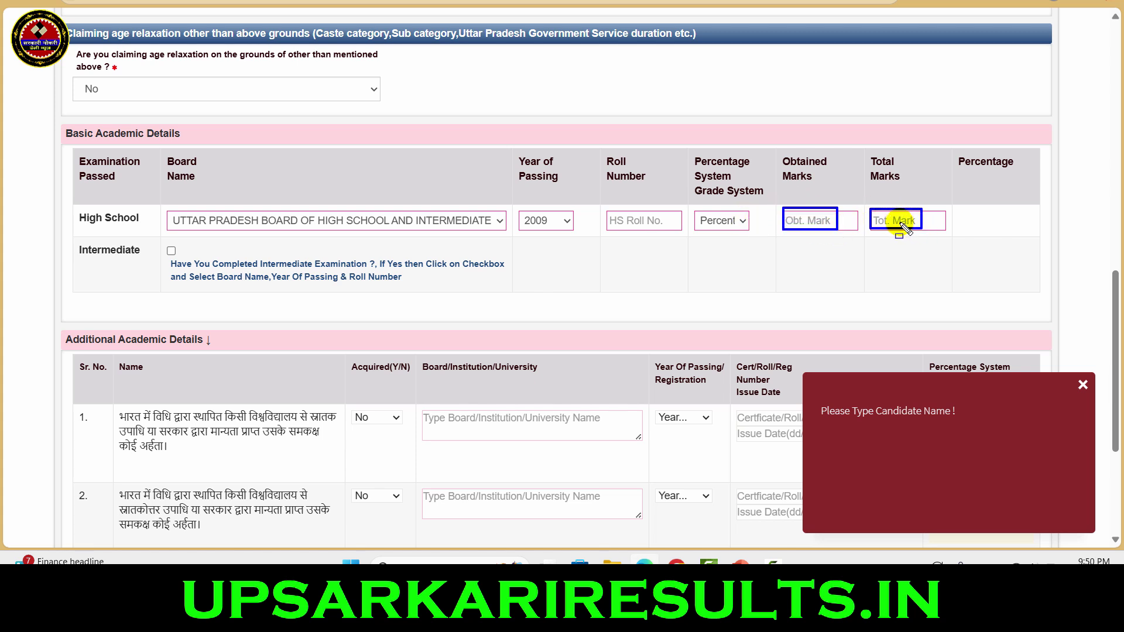
Mark the Intermediate examination as completed and set its year of passing to 2011.
{"action": "left_click_drag", "start_coordinate": [165, 240], "coordinate": [237, 291]}
{"action": "key", "text": "Escape"}
{"action": "left_click", "coordinate": [171, 251]}
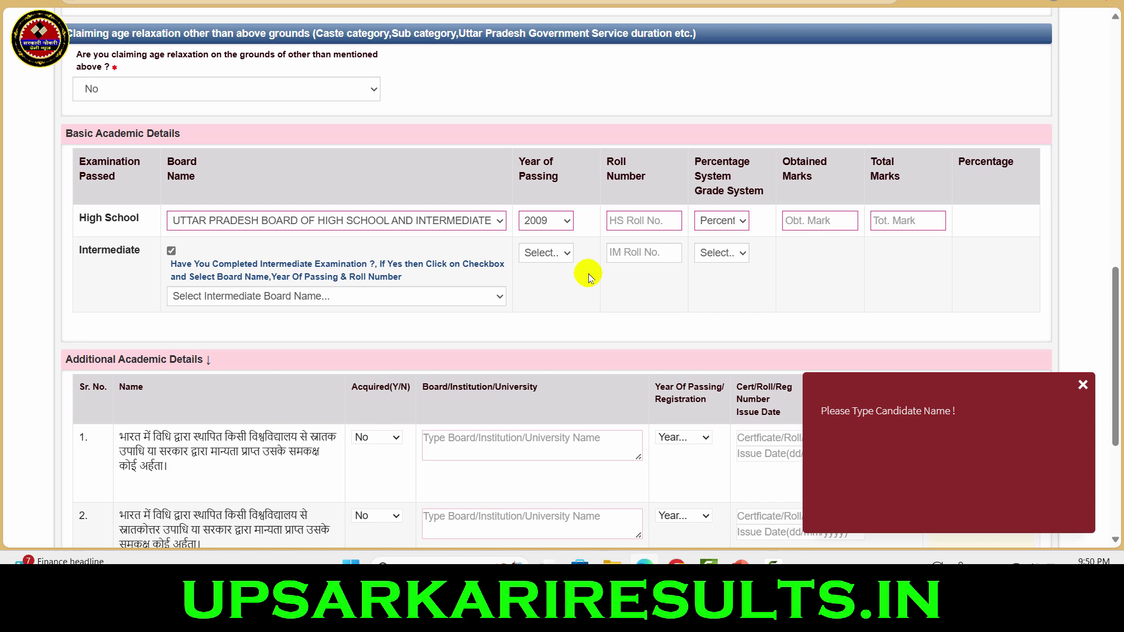
{"action": "left_click", "coordinate": [563, 253]}
{"action": "scroll", "coordinate": [538, 140], "scroll_direction": "down", "scroll_amount": 10}
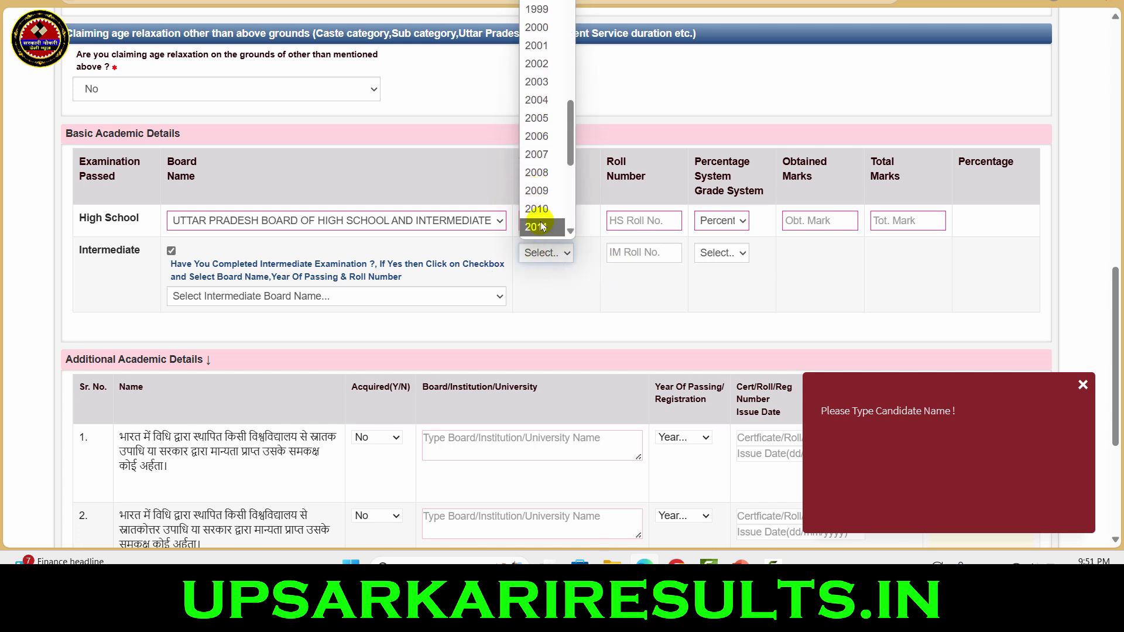
{"action": "left_click", "coordinate": [542, 227]}
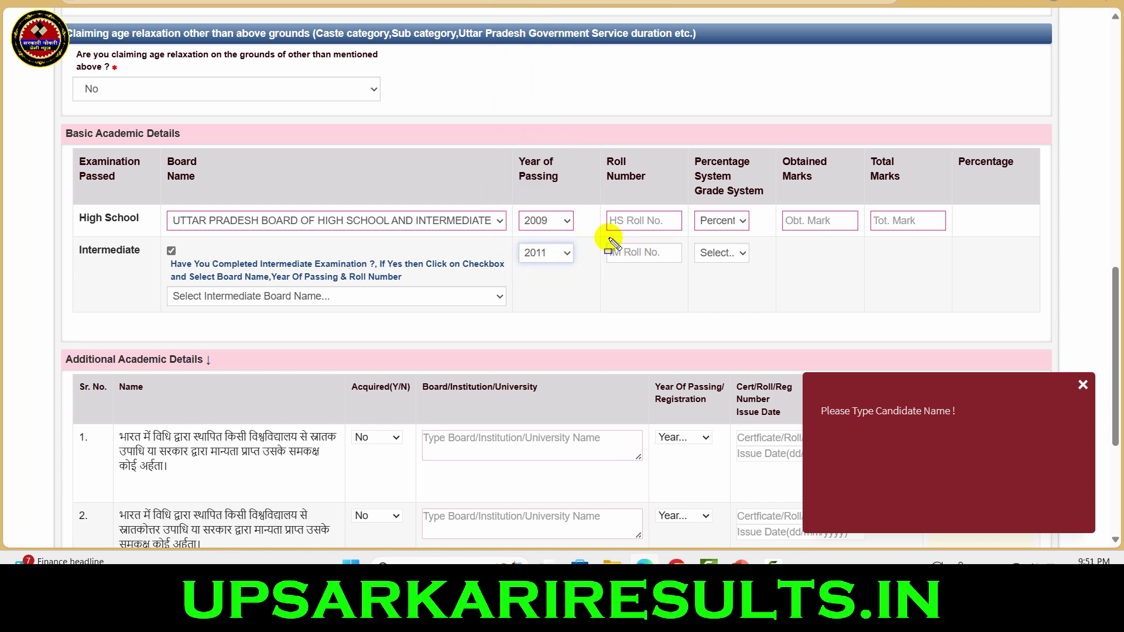
{"action": "left_click", "coordinate": [641, 251]}
{"action": "left_click_drag", "start_coordinate": [689, 236], "coordinate": [763, 271]}
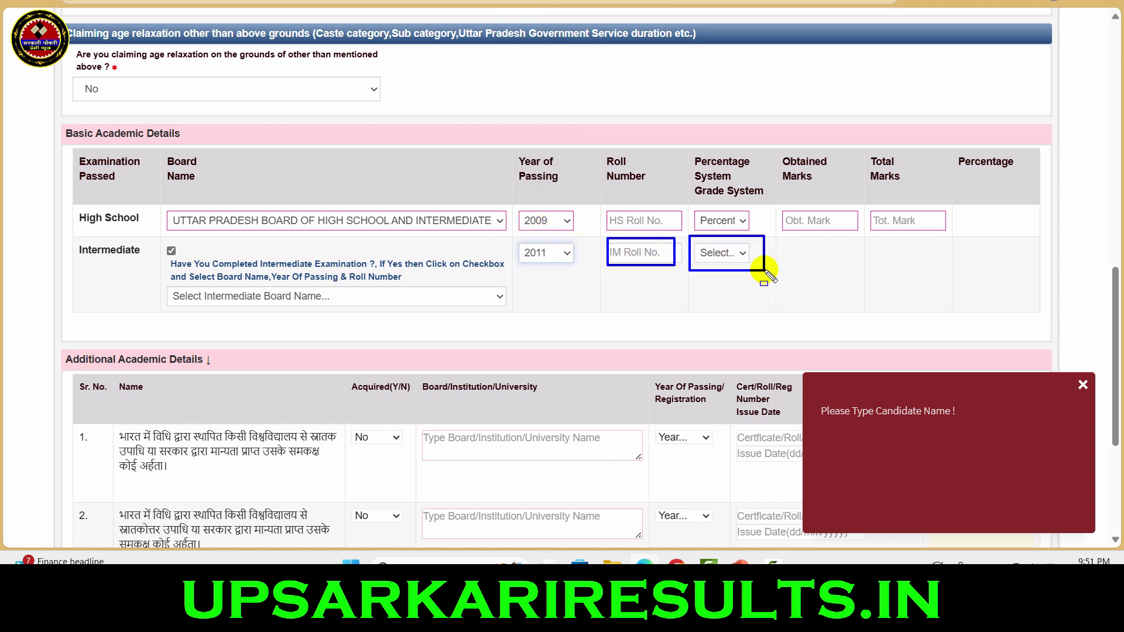
Set the Intermediate board to UTTAR PRADESH BOARD OF HIGH SCHOOL AND INTERMEDIATE EDUCATION.
{"action": "left_click_drag", "start_coordinate": [149, 243], "coordinate": [488, 330]}
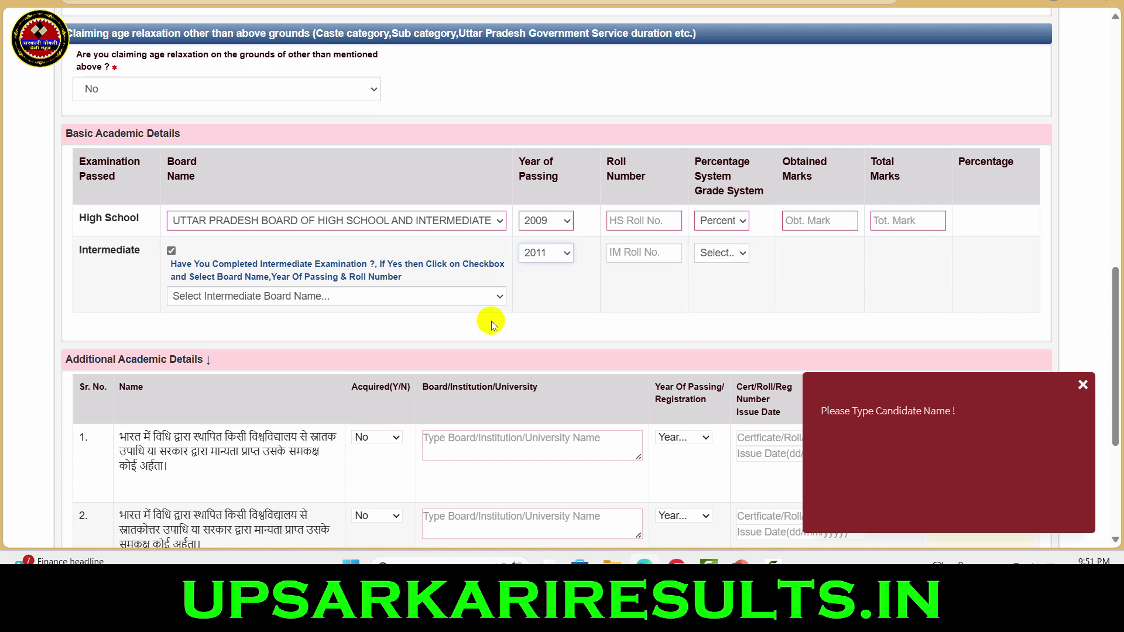
{"action": "left_click", "coordinate": [477, 298]}
{"action": "left_click", "coordinate": [474, 299]}
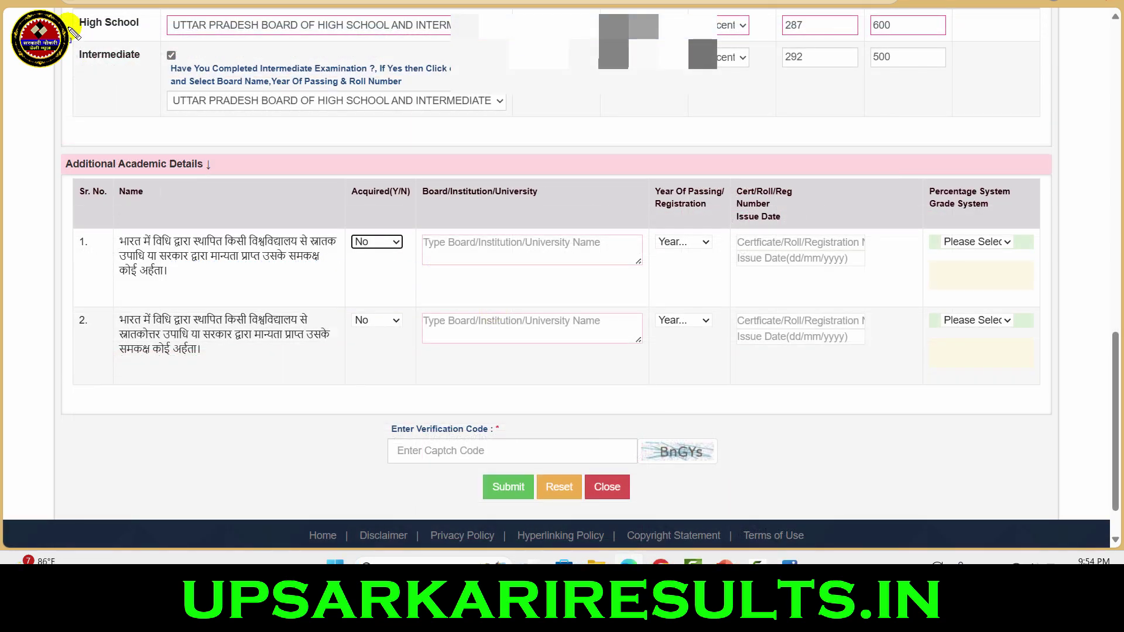
Try marking the bachelor's degree in the additional academic details as acquired and set it back to No.
{"action": "left_click_drag", "start_coordinate": [76, 19], "coordinate": [1004, 140]}
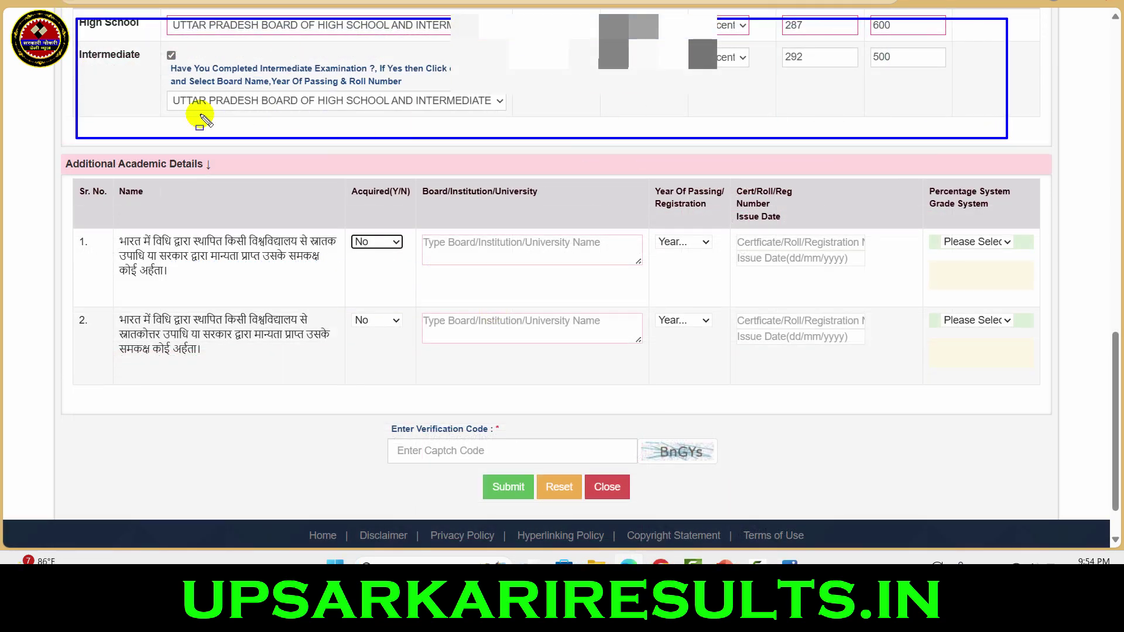
{"action": "mouse_move", "coordinate": [58, 146]}
{"action": "left_mouse_down"}
{"action": "mouse_move", "coordinate": [130, 173]}
{"action": "mouse_move", "coordinate": [249, 185]}
{"action": "left_mouse_up"}
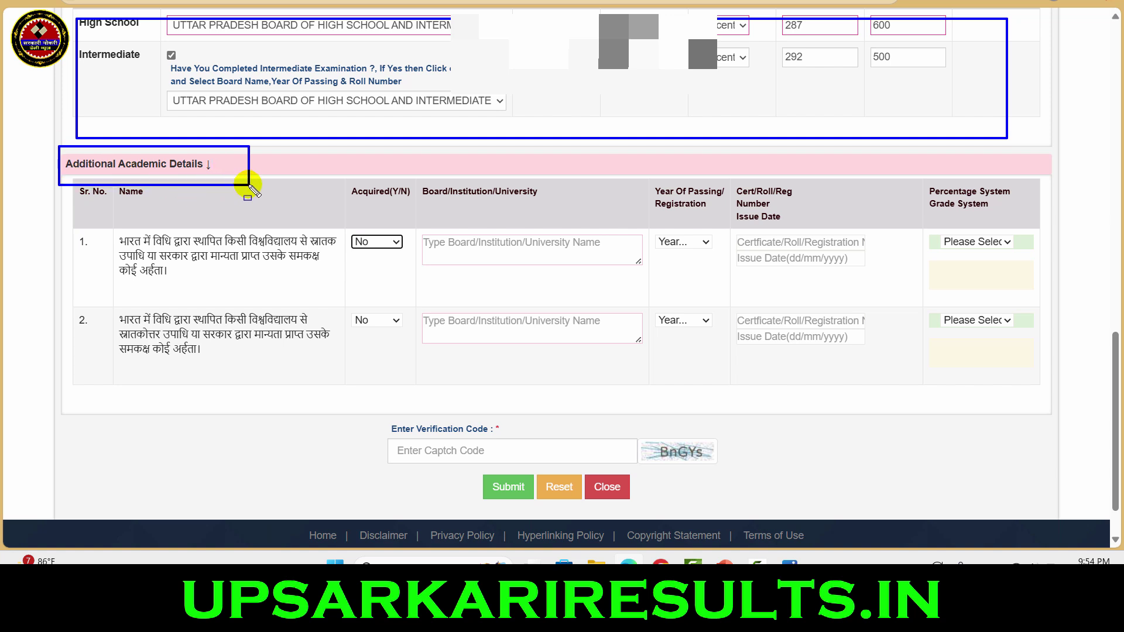
{"action": "mouse_move", "coordinate": [216, 230]}
{"action": "left_mouse_down"}
{"action": "mouse_move", "coordinate": [360, 255]}
{"action": "mouse_move", "coordinate": [347, 251]}
{"action": "left_mouse_up"}
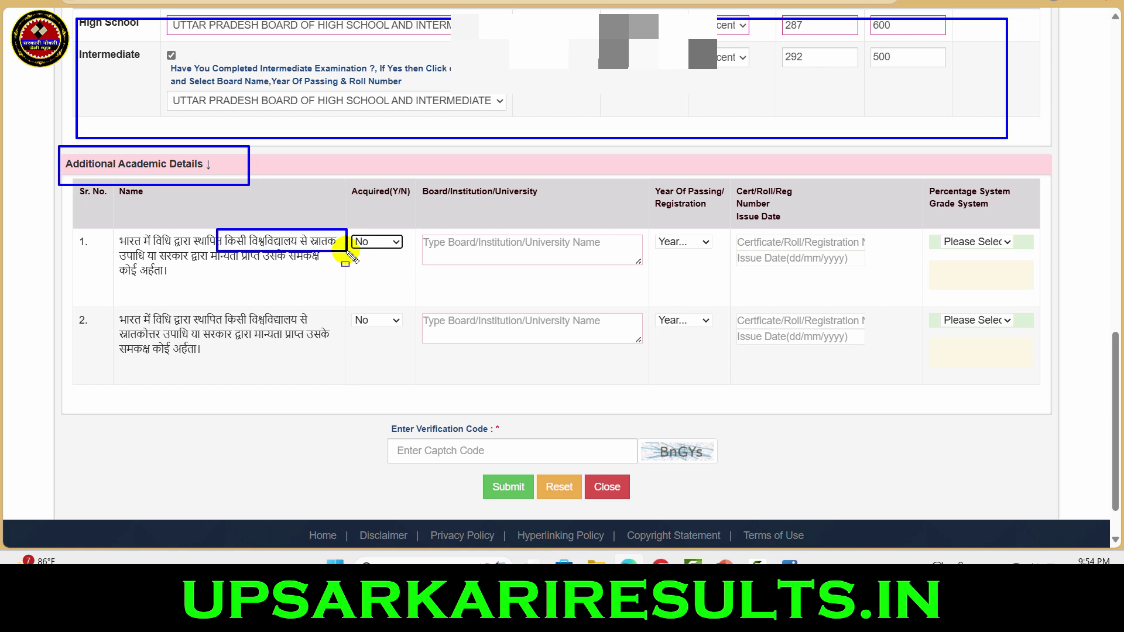
{"action": "left_click", "coordinate": [387, 241]}
{"action": "left_click", "coordinate": [364, 281]}
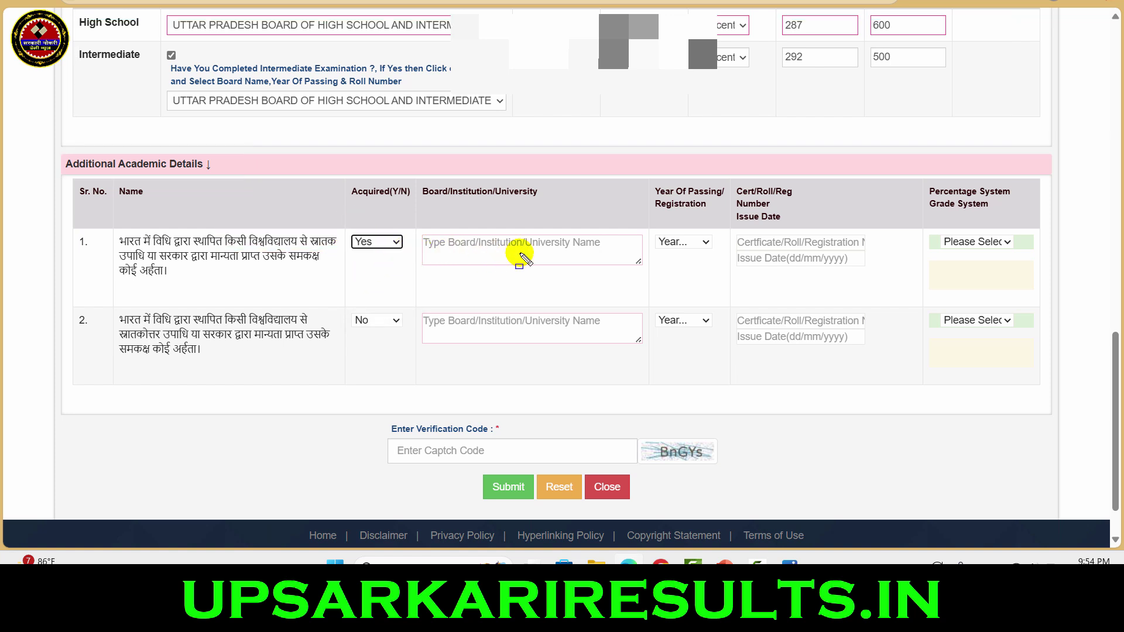
{"action": "mouse_move", "coordinate": [418, 222]}
{"action": "left_mouse_down"}
{"action": "mouse_move", "coordinate": [509, 257]}
{"action": "mouse_move", "coordinate": [610, 263]}
{"action": "left_mouse_up"}
{"action": "mouse_move", "coordinate": [656, 226]}
{"action": "left_mouse_down"}
{"action": "mouse_move", "coordinate": [706, 256]}
{"action": "mouse_move", "coordinate": [815, 254]}
{"action": "left_mouse_up"}
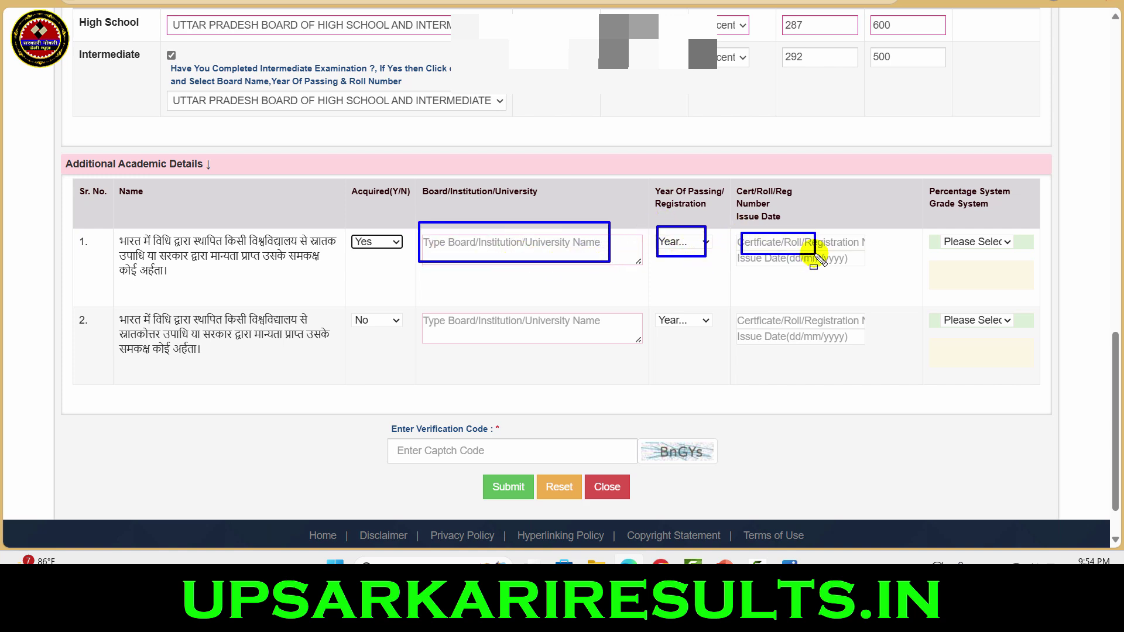
{"action": "left_click_drag", "start_coordinate": [743, 247], "coordinate": [804, 264]}
{"action": "left_click_drag", "start_coordinate": [943, 229], "coordinate": [1030, 270]}
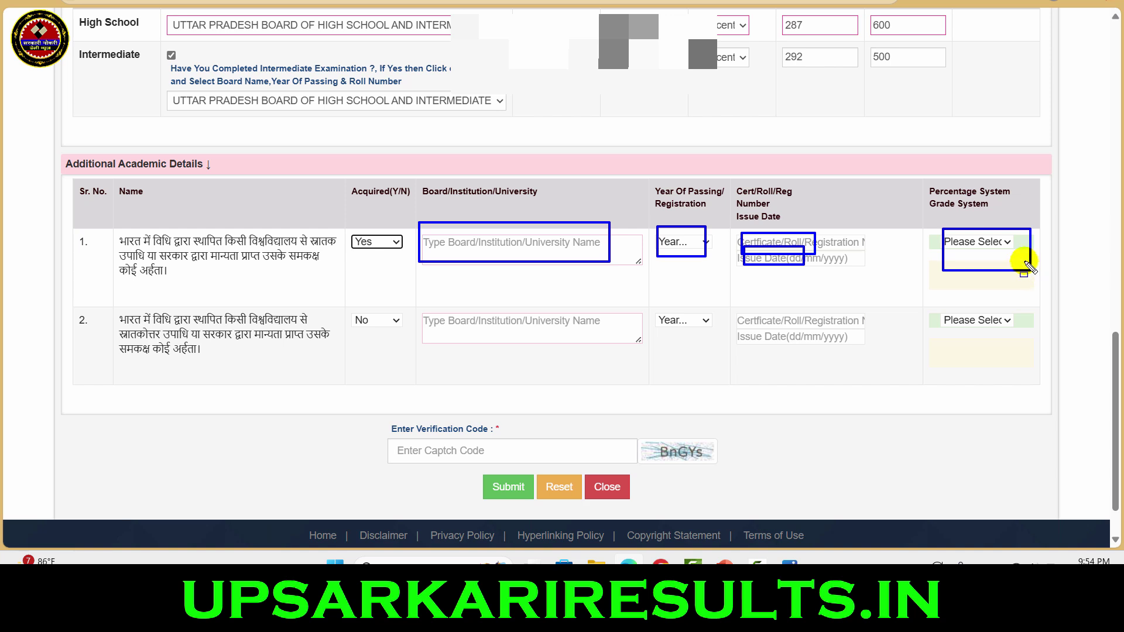
{"action": "left_click", "coordinate": [380, 245]}
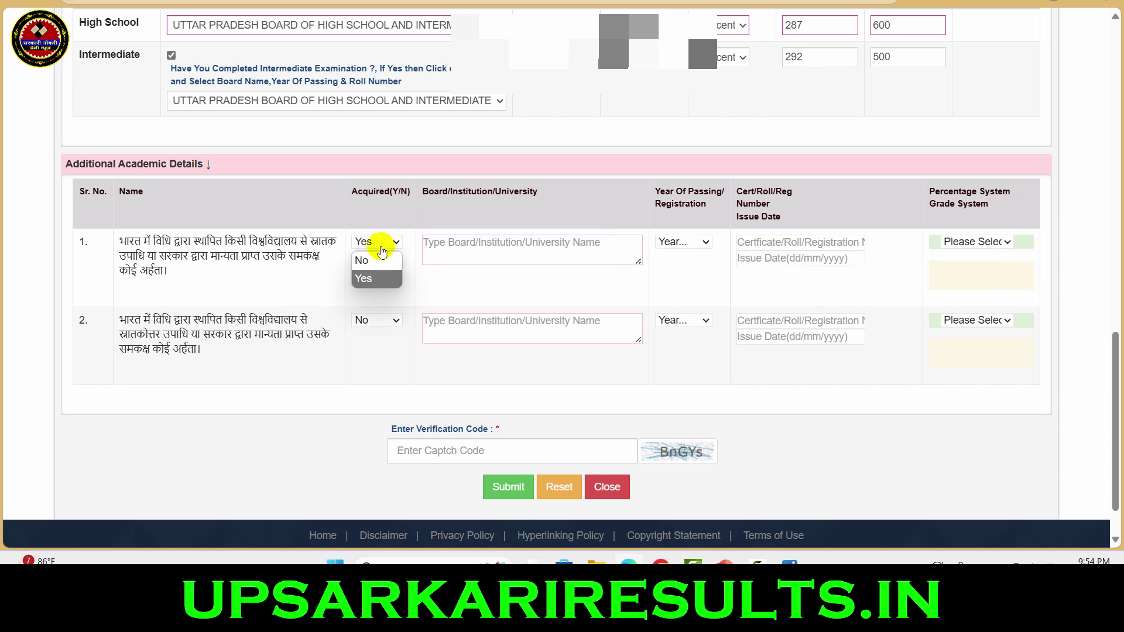
{"action": "left_click", "coordinate": [369, 260]}
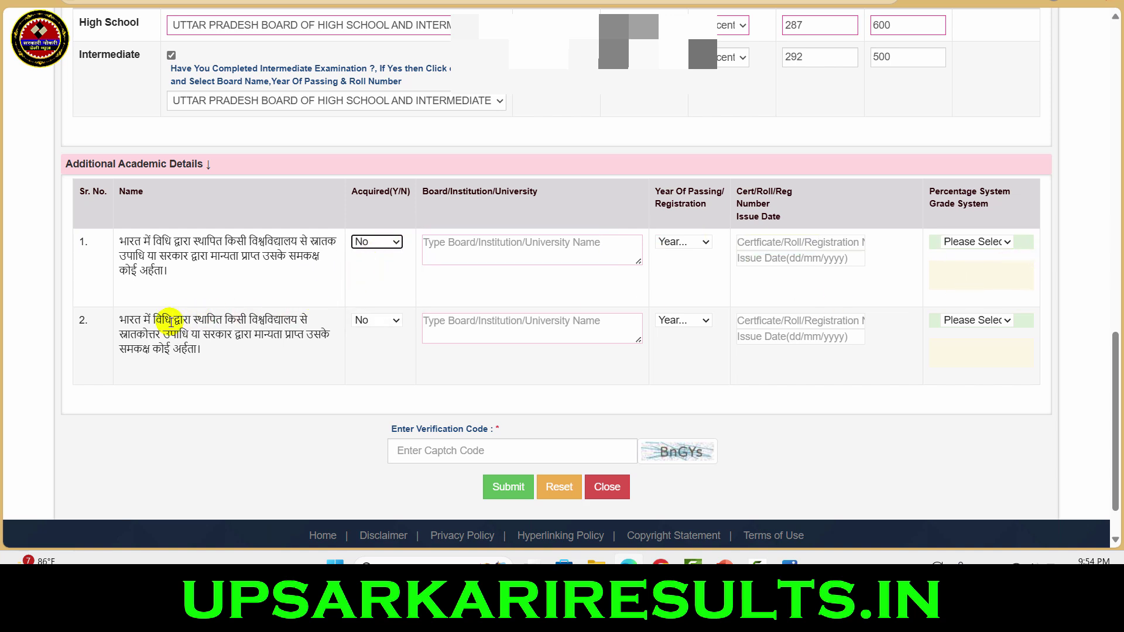
Try marking the postgraduate degree in the additional academic details as acquired and set it back to No.
{"action": "left_click_drag", "start_coordinate": [111, 301], "coordinate": [345, 367]}
{"action": "left_click", "coordinate": [379, 320]}
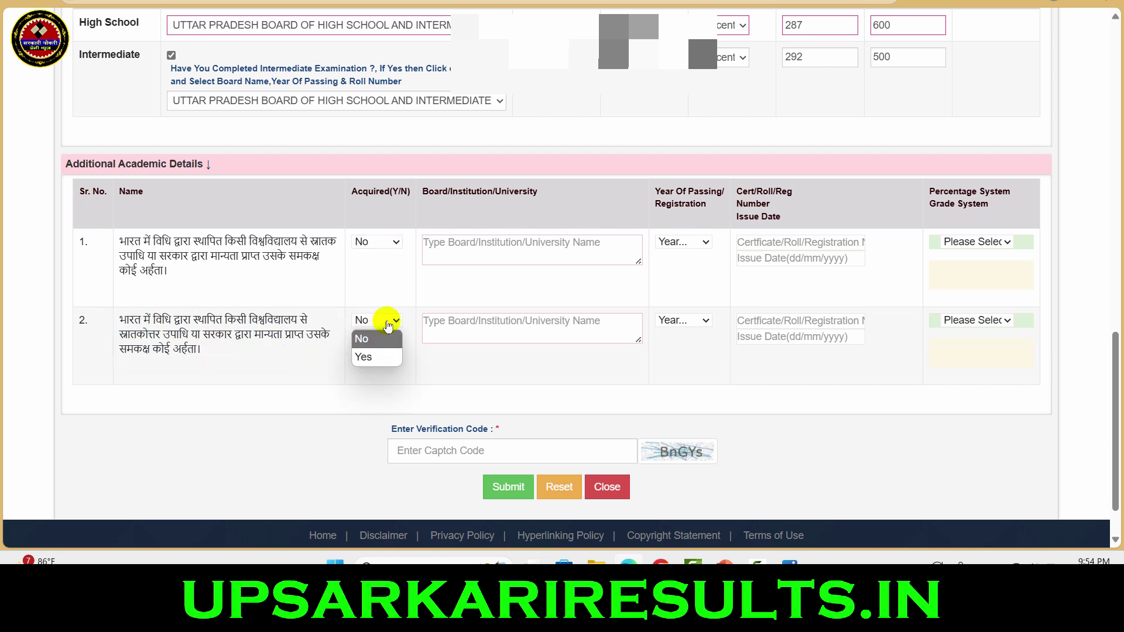
{"action": "left_click", "coordinate": [369, 355]}
{"action": "left_click", "coordinate": [381, 320]}
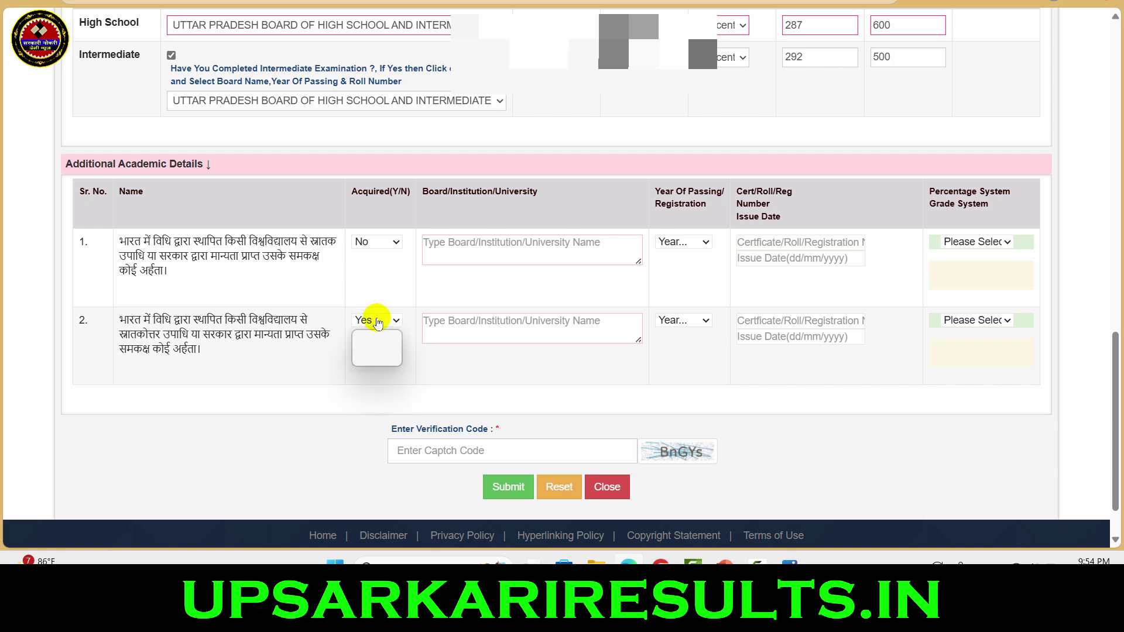
{"action": "left_click", "coordinate": [368, 334]}
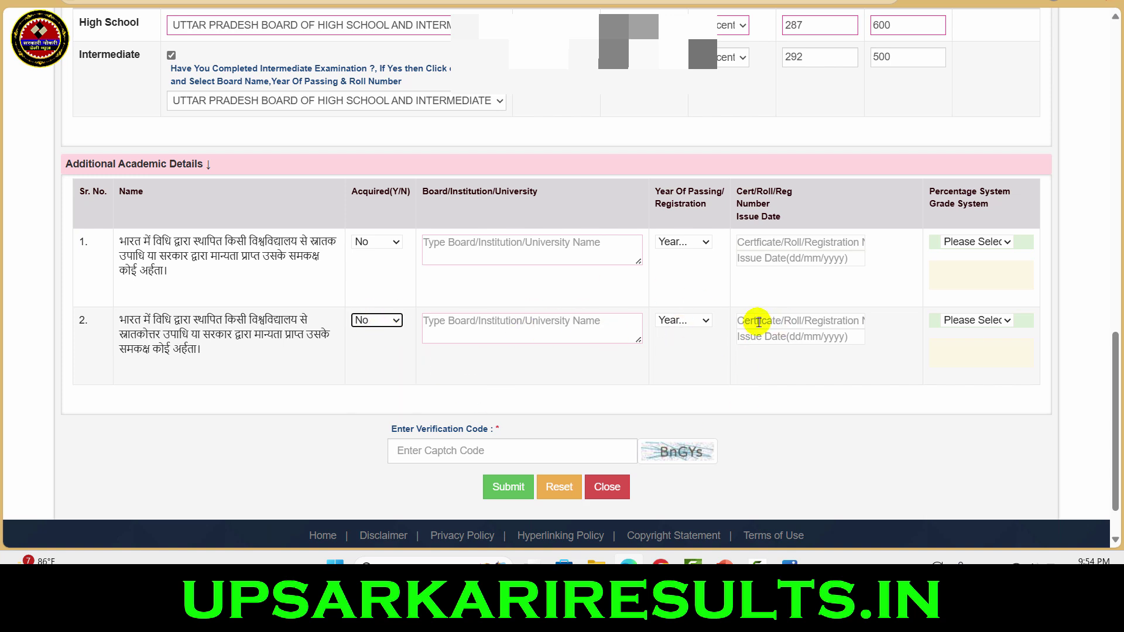
Enter the verification code and submit the registration form, confirming the registration.
{"action": "left_click", "coordinate": [544, 450]}
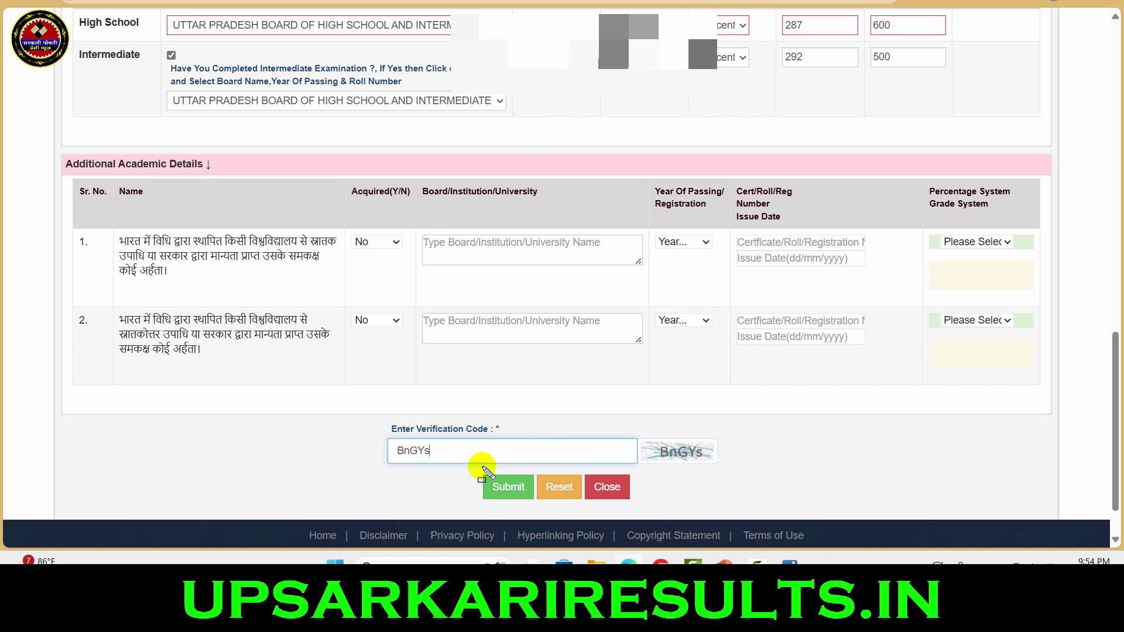
{"action": "left_click", "coordinate": [512, 491]}
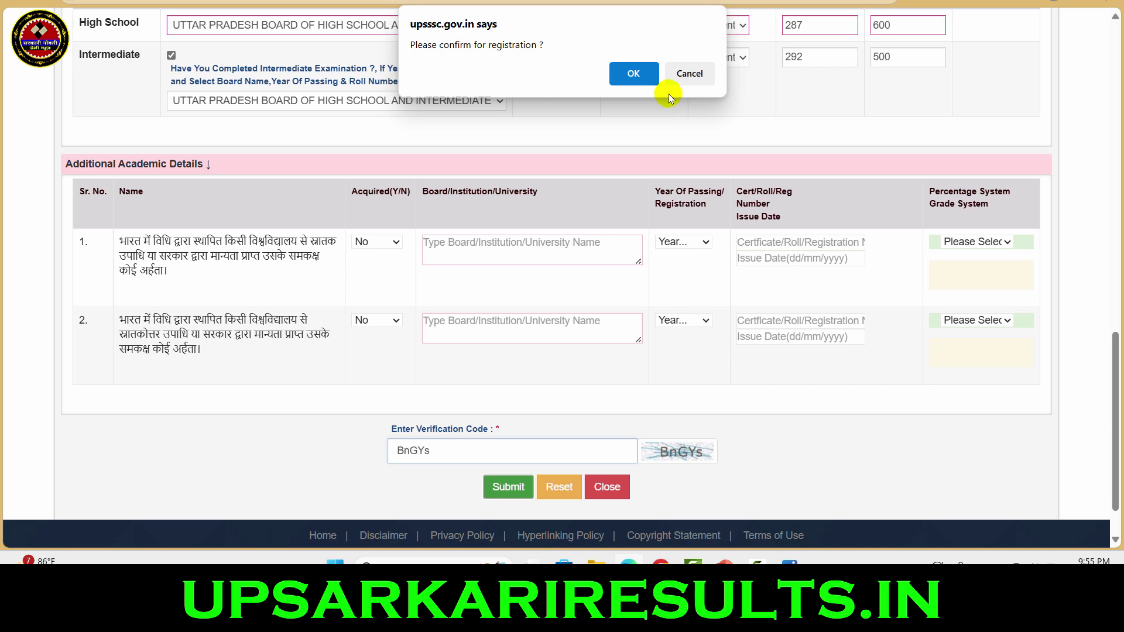
{"action": "left_click", "coordinate": [628, 74]}
Review the registration number and the candidate's personal details on the submitted application form.
{"action": "mouse_move", "coordinate": [62, 270]}
{"action": "left_mouse_down"}
{"action": "mouse_move", "coordinate": [893, 455]}
{"action": "mouse_move", "coordinate": [1033, 476]}
{"action": "mouse_move", "coordinate": [1066, 467]}
{"action": "left_mouse_up"}
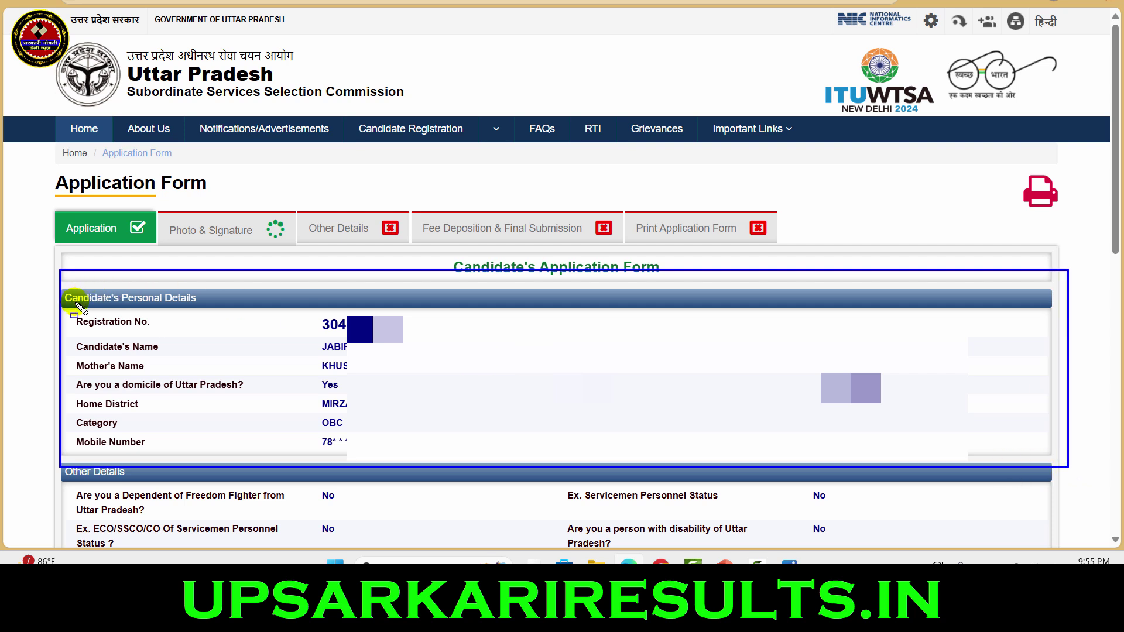
{"action": "left_click_drag", "start_coordinate": [69, 305], "coordinate": [448, 334]}
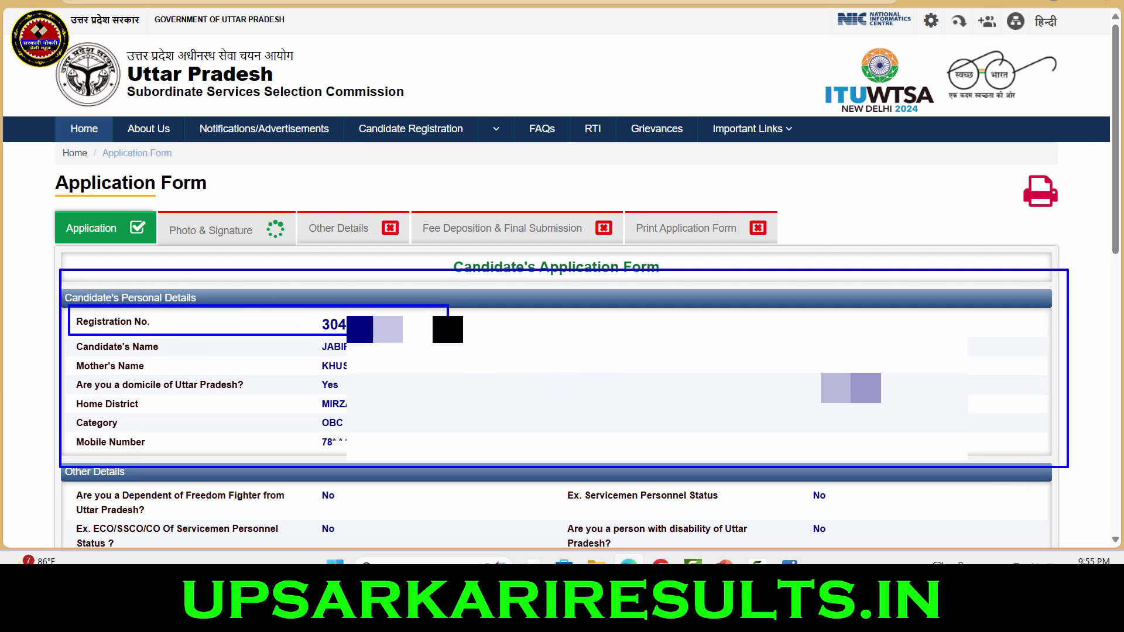
{"action": "left_click_drag", "start_coordinate": [312, 308], "coordinate": [409, 333]}
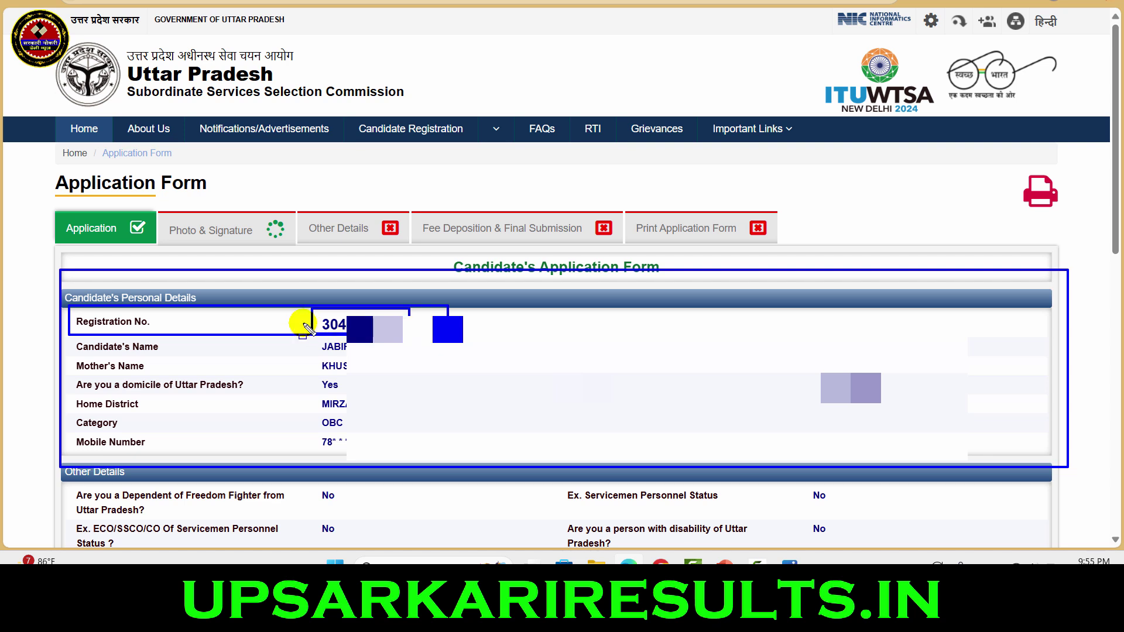
{"action": "mouse_move", "coordinate": [304, 324]}
{"action": "left_mouse_down"}
{"action": "mouse_move", "coordinate": [896, 435]}
{"action": "mouse_move", "coordinate": [976, 464]}
{"action": "left_mouse_up"}
{"action": "key", "text": "Escape"}
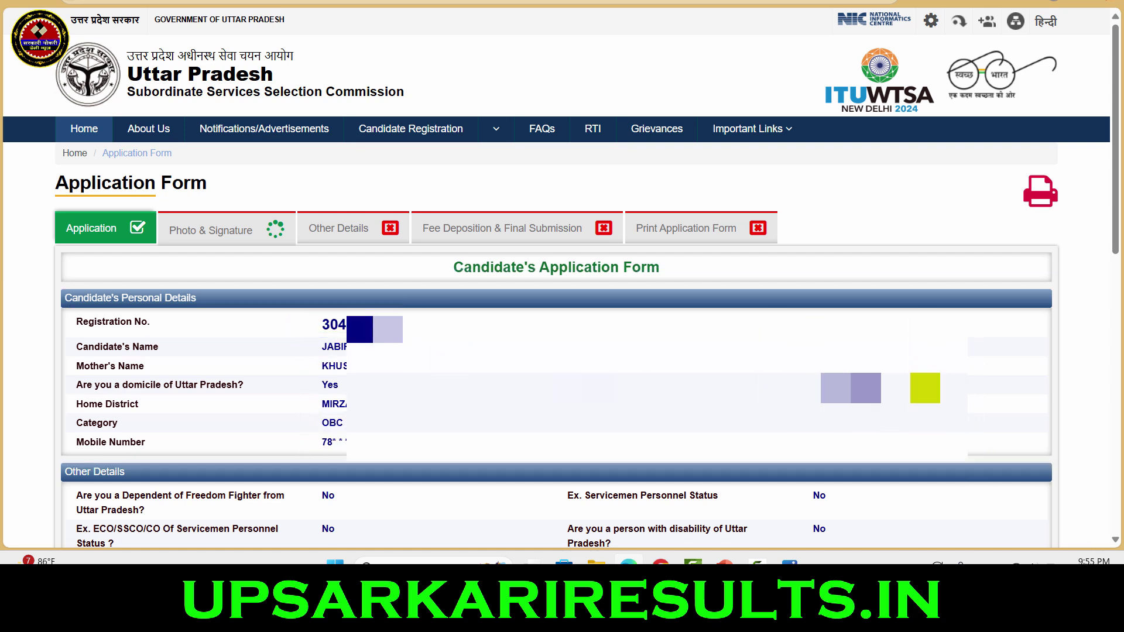
Proceed to the photo and signature upload page and dismiss the notification there.
{"action": "scroll", "coordinate": [556, 351], "scroll_direction": "down", "scroll_amount": 15}
{"action": "left_click_drag", "start_coordinate": [415, 375], "coordinate": [682, 436]}
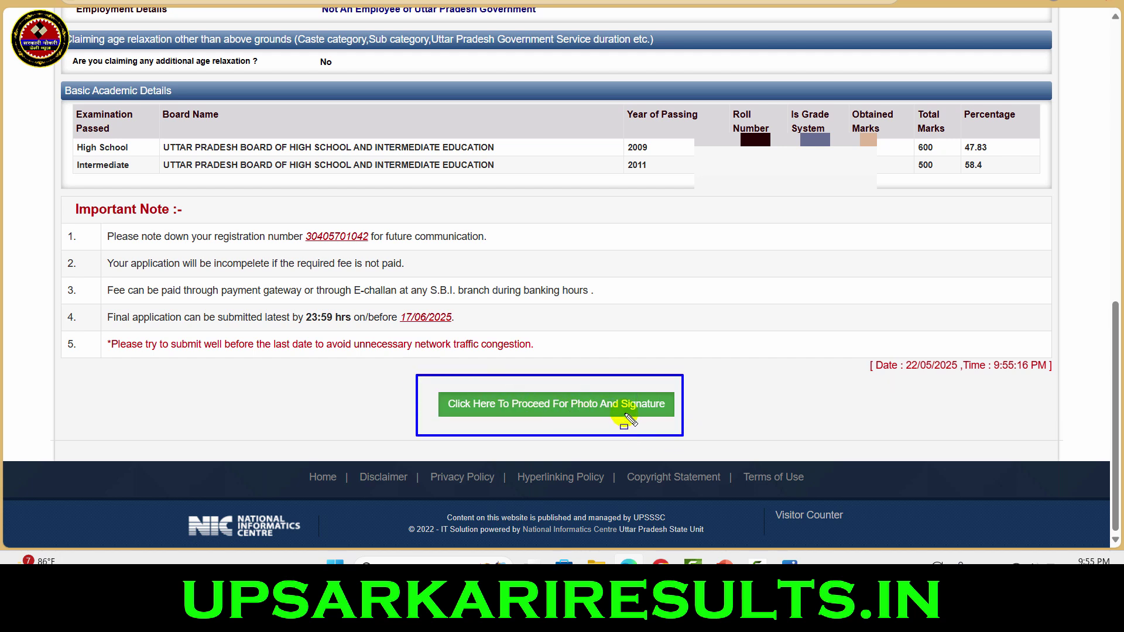
{"action": "key", "text": "Escape"}
{"action": "left_click", "coordinate": [603, 404]}
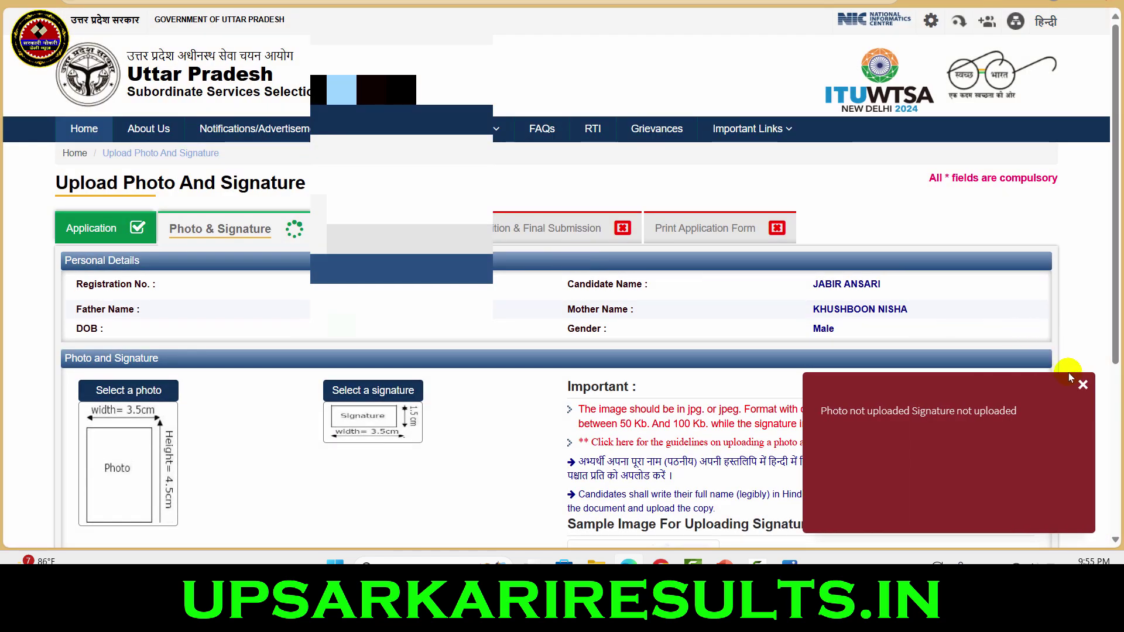
{"action": "left_click", "coordinate": [1082, 384]}
Examine the required dimensions and file size for the candidate's photo in the upload instructions.
{"action": "scroll", "coordinate": [650, 308], "scroll_direction": "down", "scroll_amount": 3}
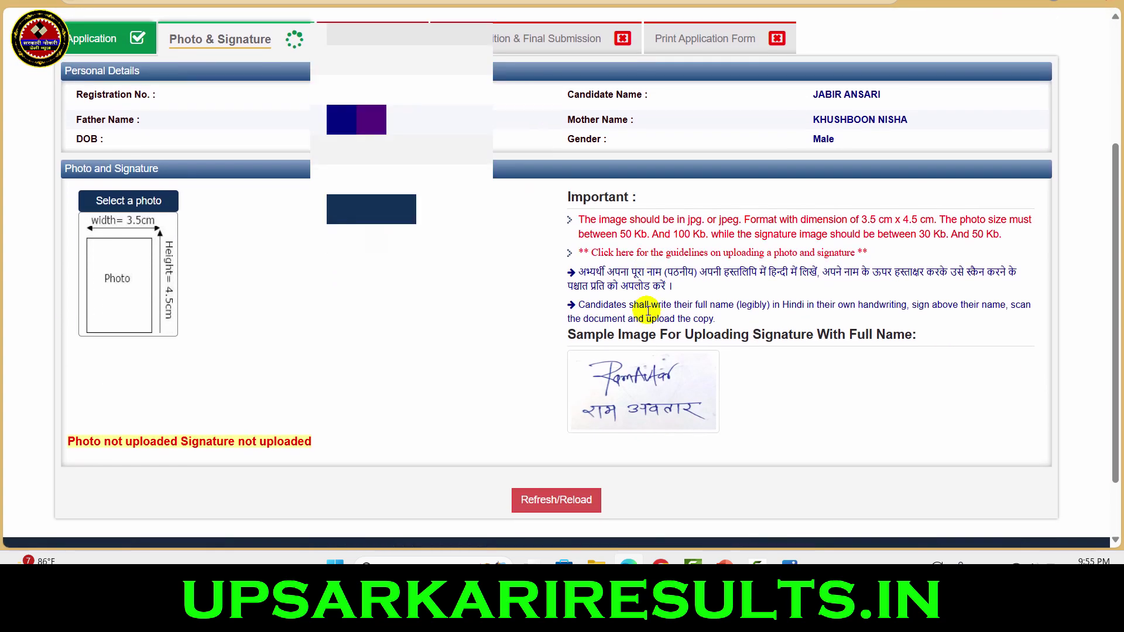
{"action": "scroll", "coordinate": [648, 313], "scroll_direction": "down", "scroll_amount": 1}
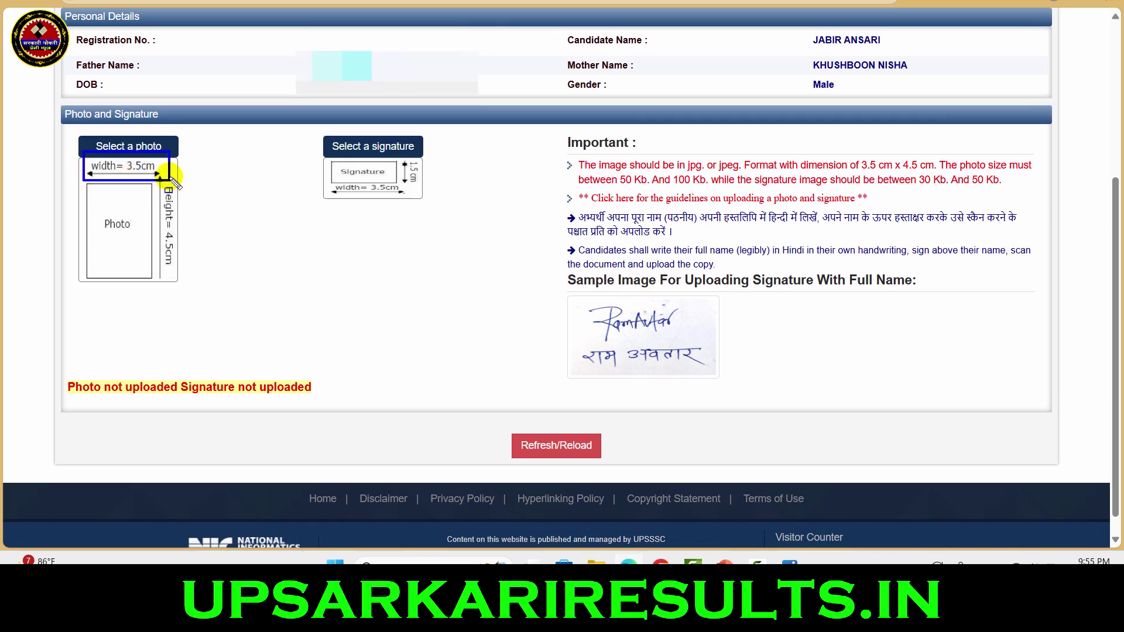
{"action": "left_click_drag", "start_coordinate": [170, 178], "coordinate": [205, 279]}
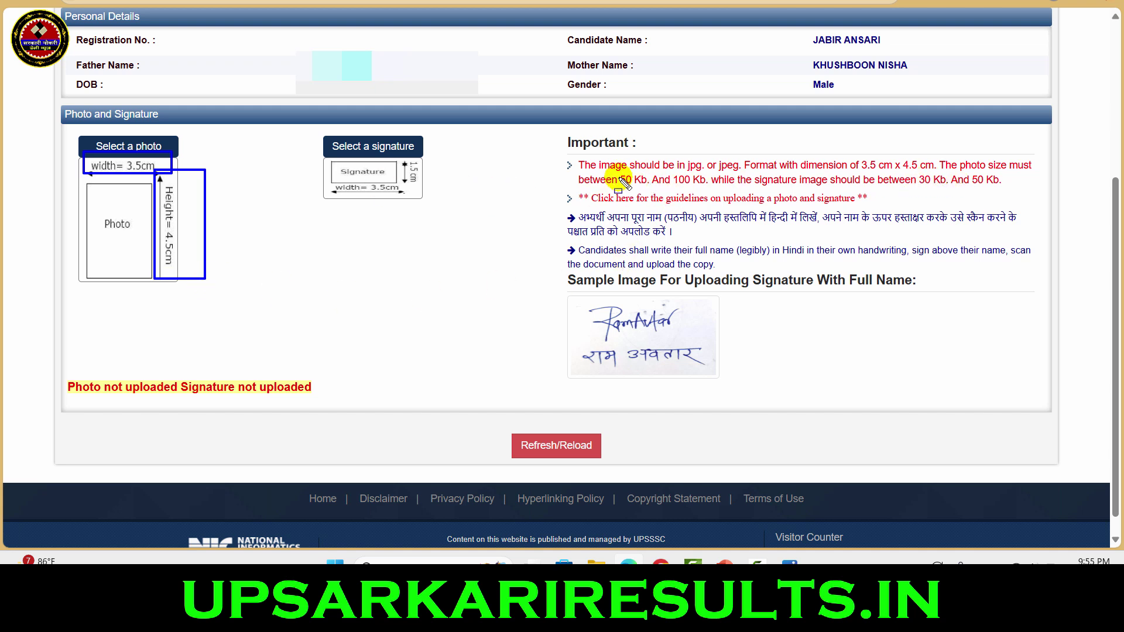
{"action": "left_click_drag", "start_coordinate": [610, 174], "coordinate": [696, 185]}
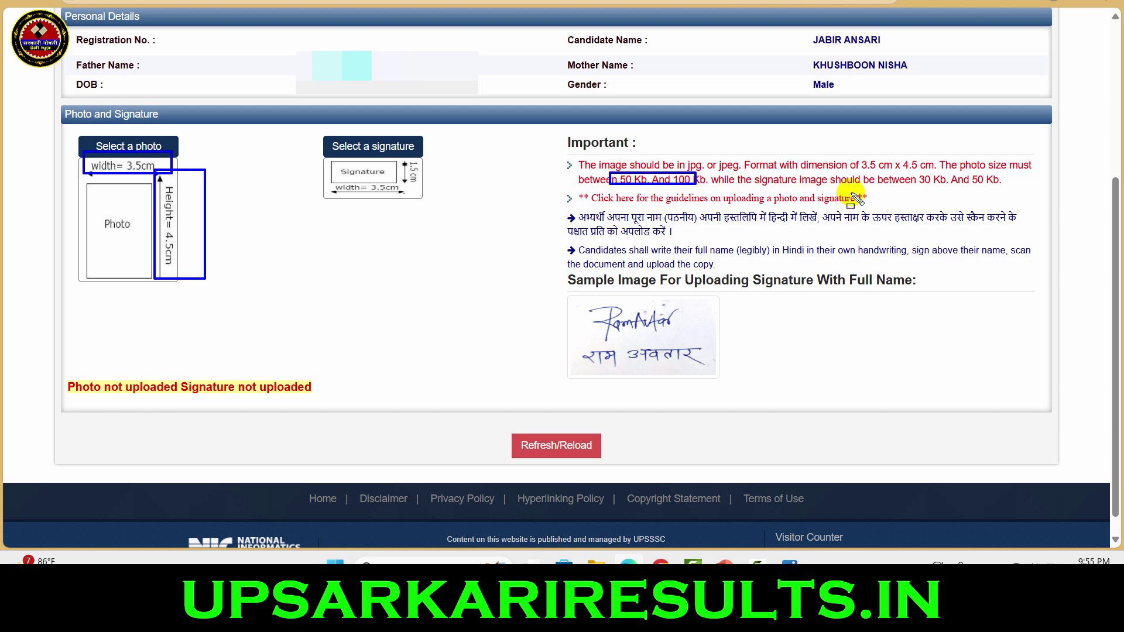
Examine the required file size for the signature and the sample image of a signature with full name.
{"action": "left_click_drag", "start_coordinate": [911, 170], "coordinate": [1013, 191]}
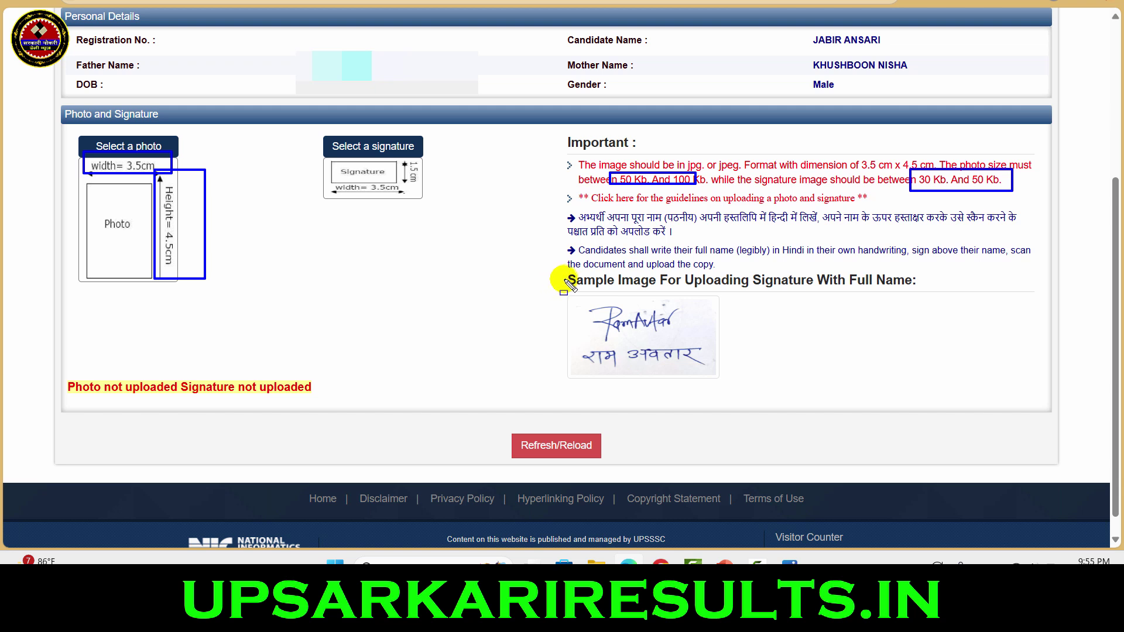
{"action": "mouse_move", "coordinate": [556, 265]}
{"action": "left_mouse_down"}
{"action": "mouse_move", "coordinate": [896, 412]}
{"action": "mouse_move", "coordinate": [936, 395]}
{"action": "left_mouse_up"}
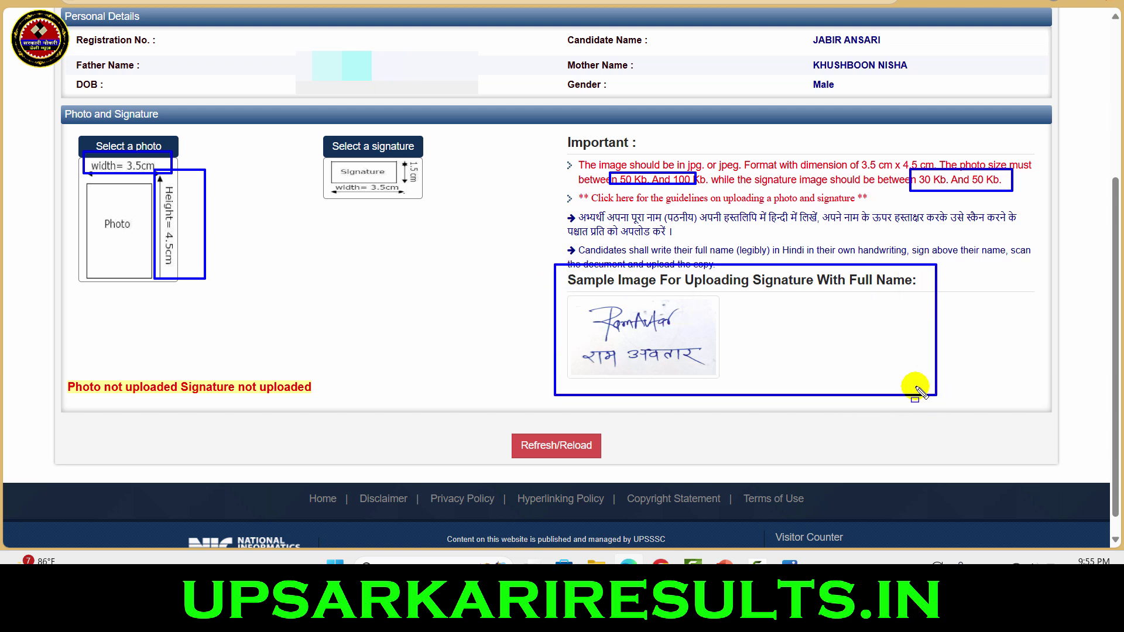
{"action": "left_click_drag", "start_coordinate": [569, 294], "coordinate": [704, 370]}
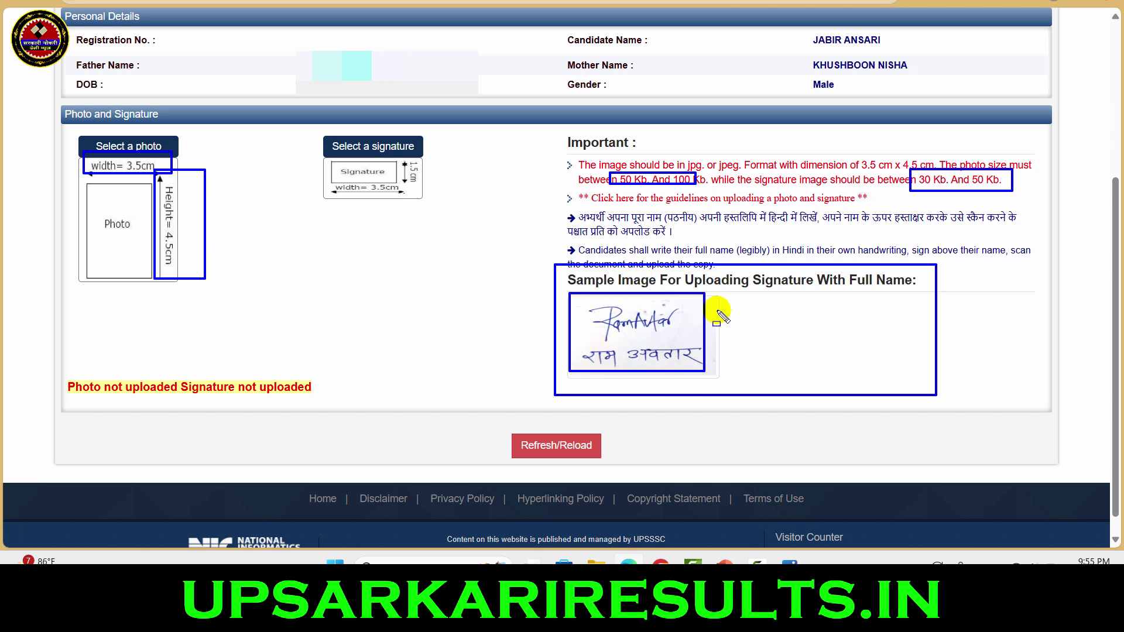
{"action": "mouse_move", "coordinate": [585, 301]}
{"action": "left_mouse_down"}
{"action": "mouse_move", "coordinate": [647, 358]}
{"action": "mouse_move", "coordinate": [704, 372]}
{"action": "left_mouse_up"}
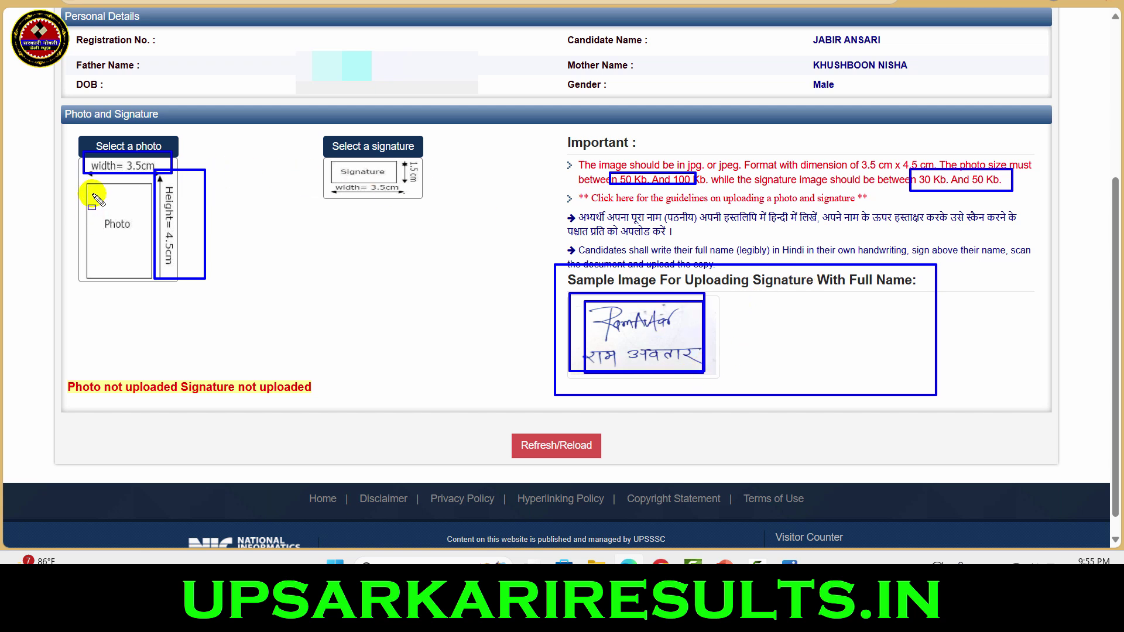
{"action": "left_click_drag", "start_coordinate": [92, 194], "coordinate": [160, 271]}
{"action": "key", "text": "Escape"}
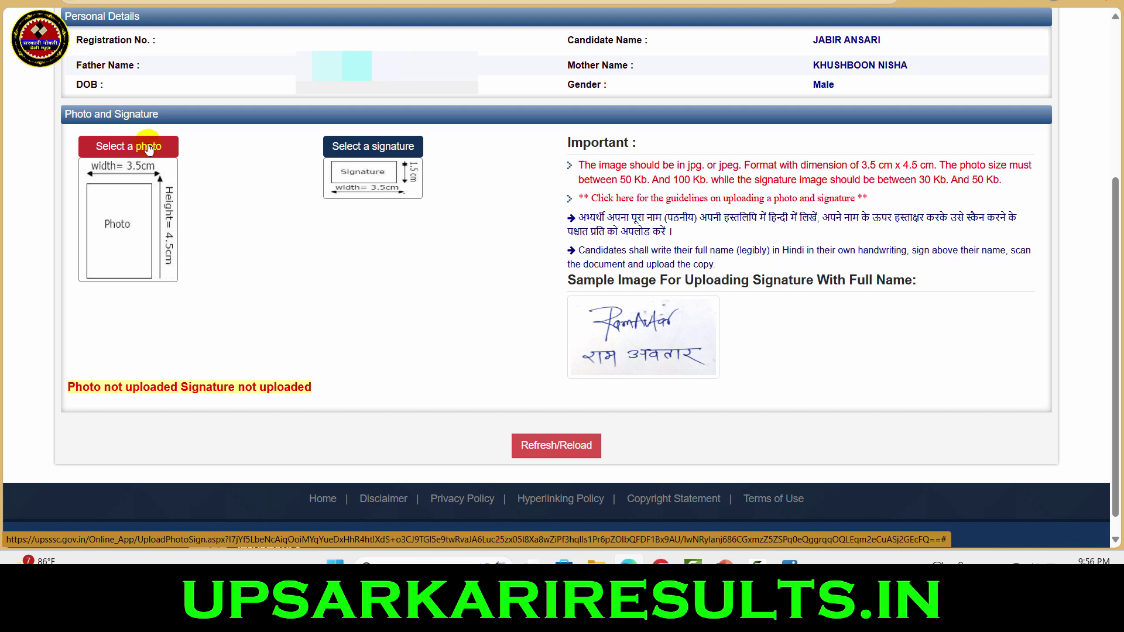
Browse the All DOCUMENT JPG folder for the candidate's photo and load the new portrait file into the photo upload dialog.
{"action": "left_click", "coordinate": [150, 147]}
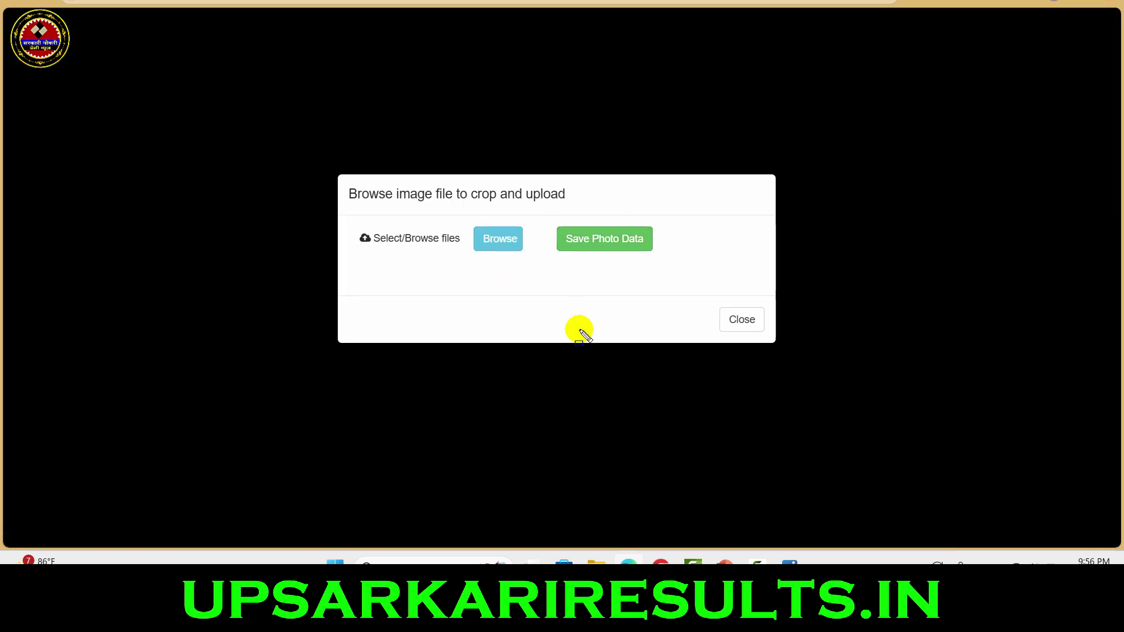
{"action": "left_click", "coordinate": [508, 245]}
{"action": "scroll", "coordinate": [363, 229], "scroll_direction": "down", "scroll_amount": 6}
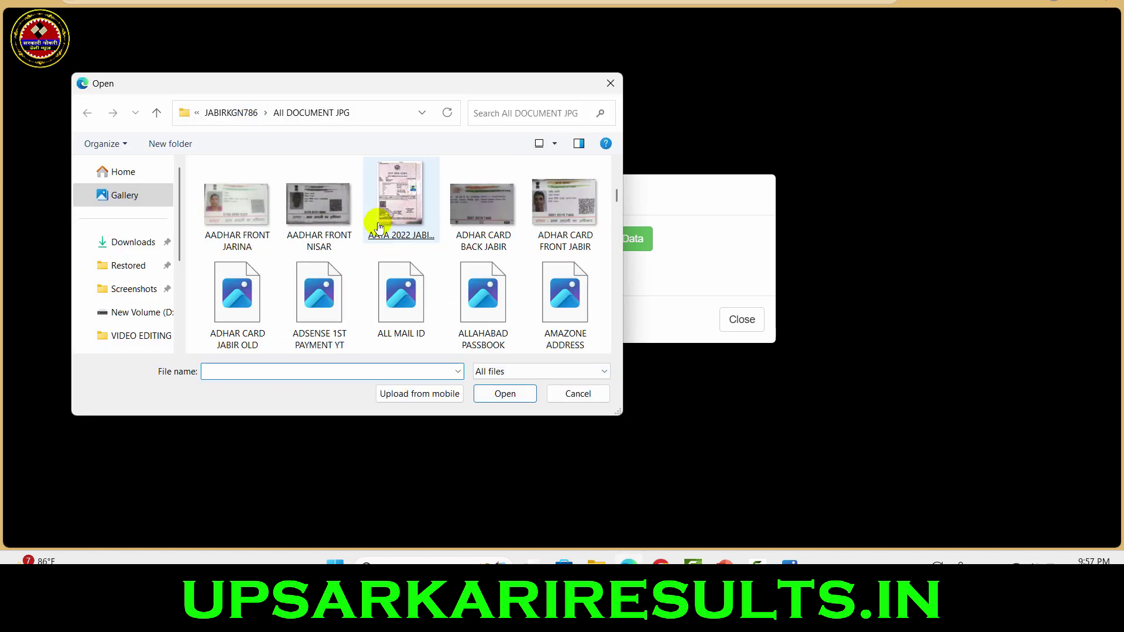
{"action": "scroll", "coordinate": [389, 231], "scroll_direction": "down", "scroll_amount": 10}
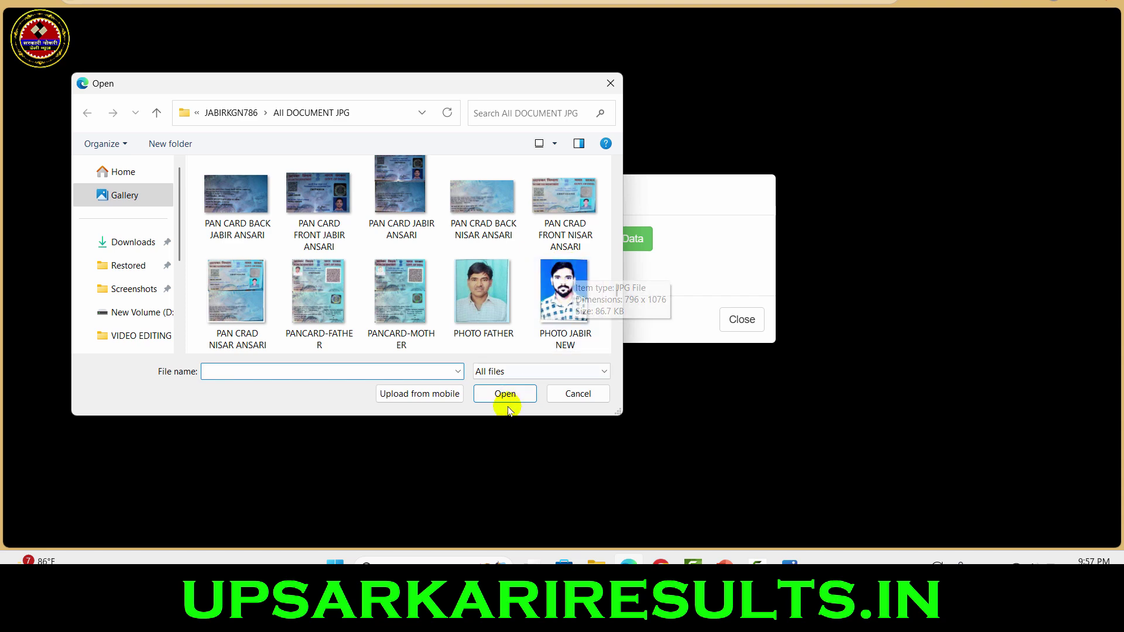
{"action": "double_click", "coordinate": [547, 317]}
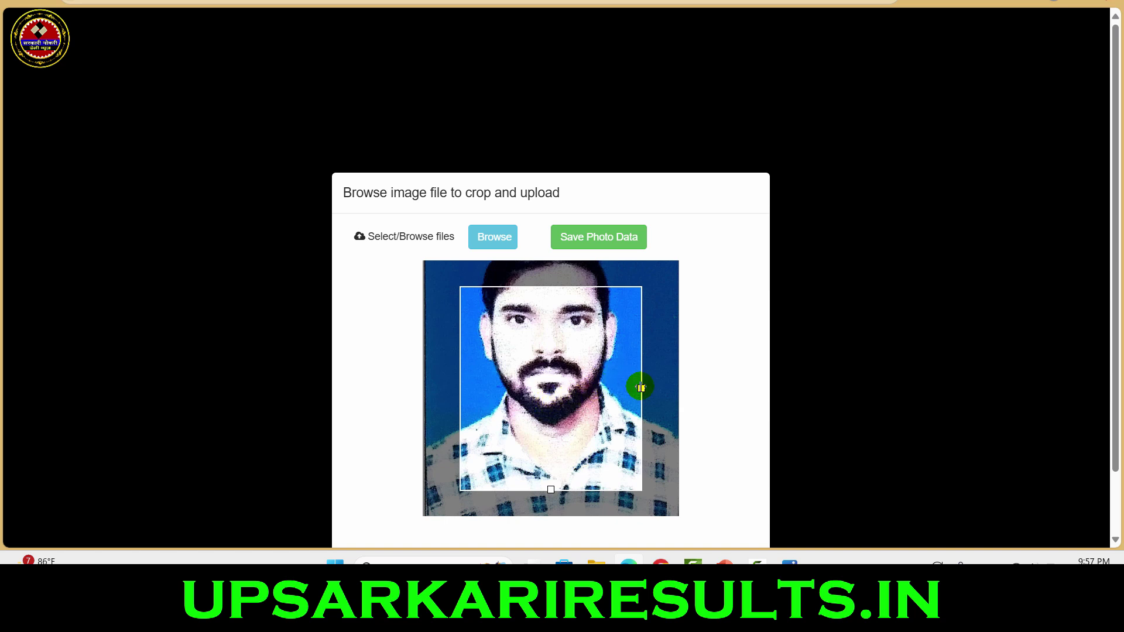
Fit the whole portrait within the crop frame and save the photo data to the application.
{"action": "left_click_drag", "start_coordinate": [642, 388], "coordinate": [567, 407]}
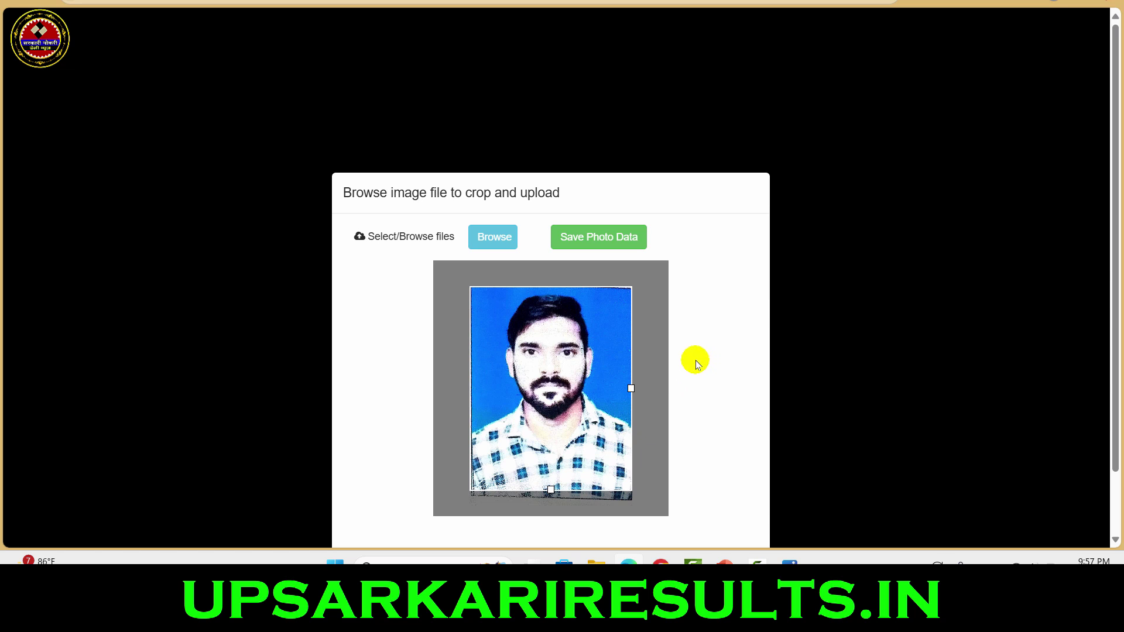
{"action": "left_click_drag", "start_coordinate": [421, 294], "coordinate": [665, 426]}
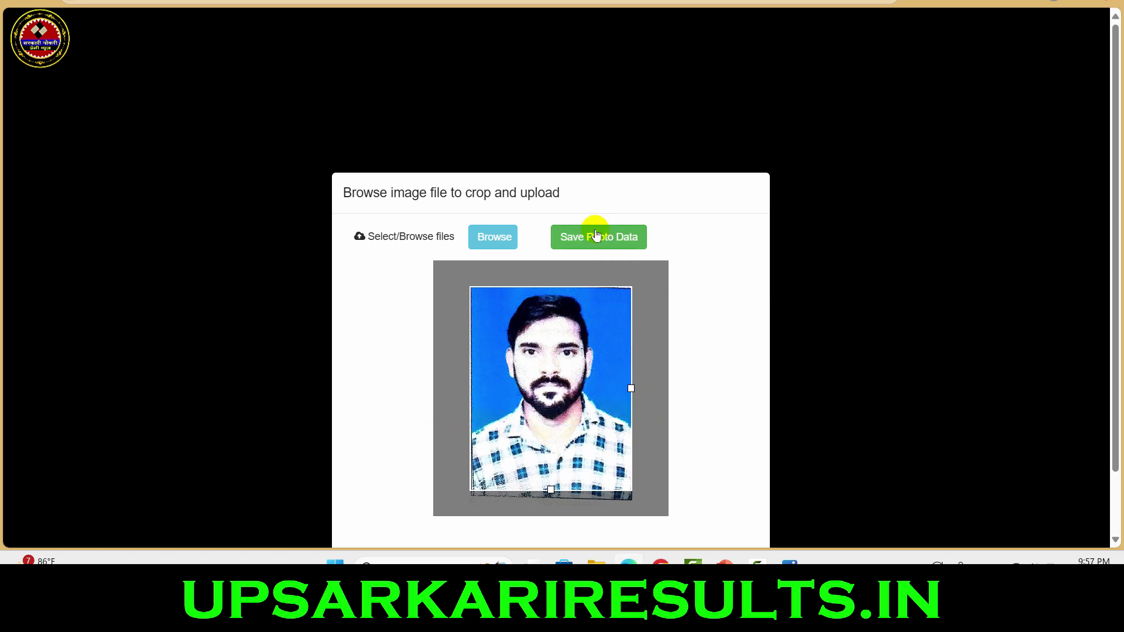
{"action": "left_click_drag", "start_coordinate": [550, 218], "coordinate": [640, 255]}
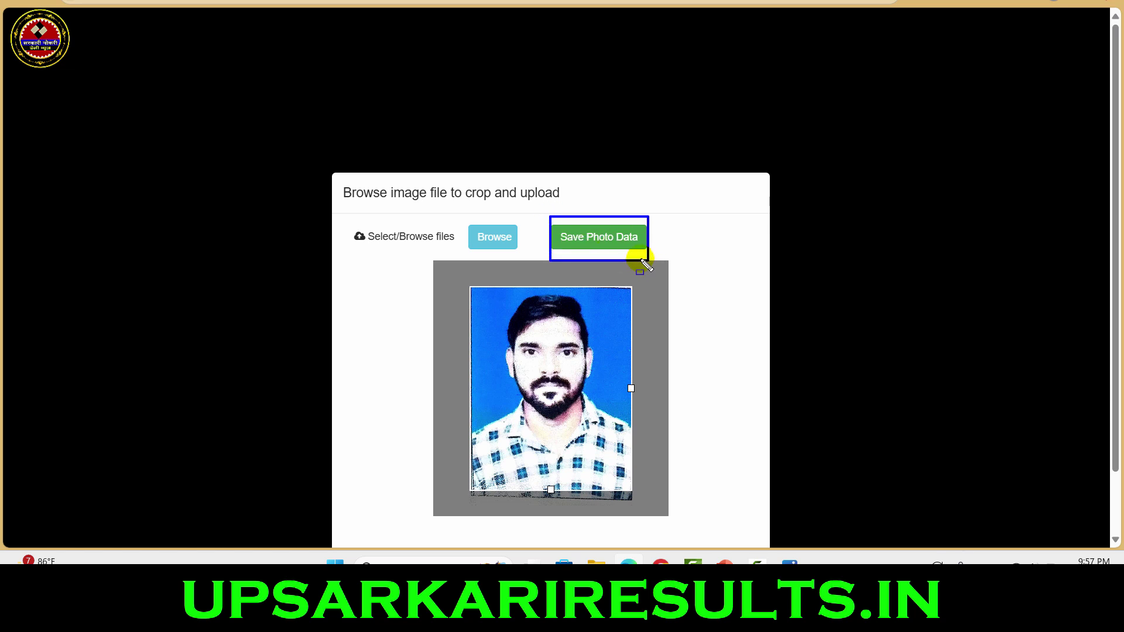
{"action": "left_click", "coordinate": [611, 248]}
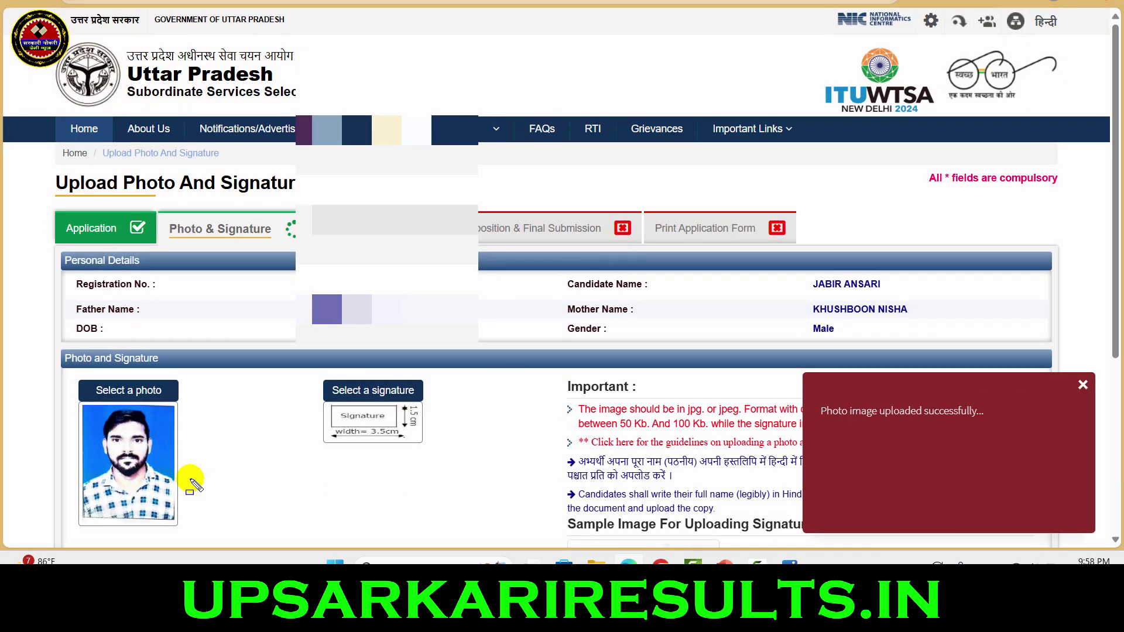
{"action": "left_click_drag", "start_coordinate": [66, 402], "coordinate": [167, 470]}
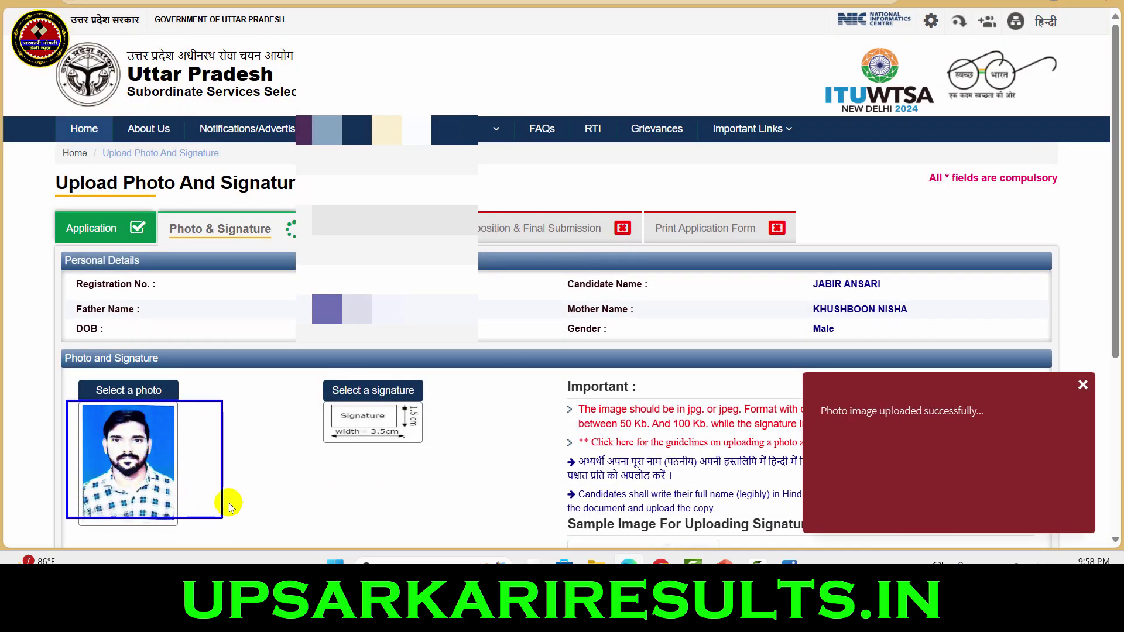
Browse for the candidate's signature and open the combined Hindi and English signature image in Paint for editing.
{"action": "left_click", "coordinate": [392, 390]}
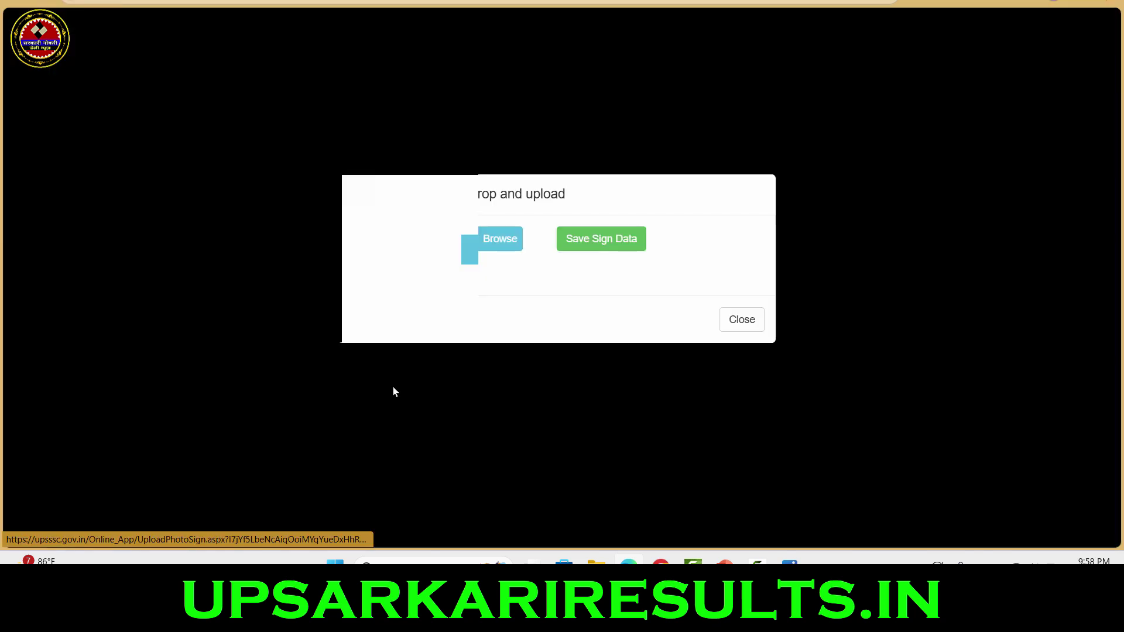
{"action": "left_click", "coordinate": [500, 240]}
{"action": "scroll", "coordinate": [544, 272], "scroll_direction": "down", "scroll_amount": 2}
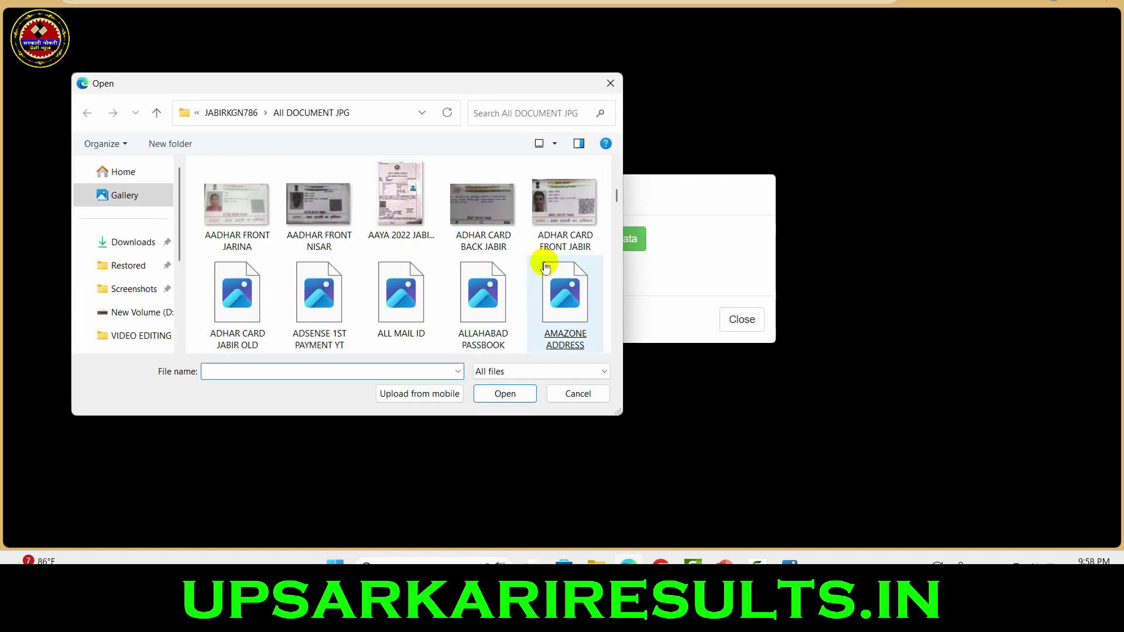
{"action": "scroll", "coordinate": [544, 268], "scroll_direction": "down", "scroll_amount": 10}
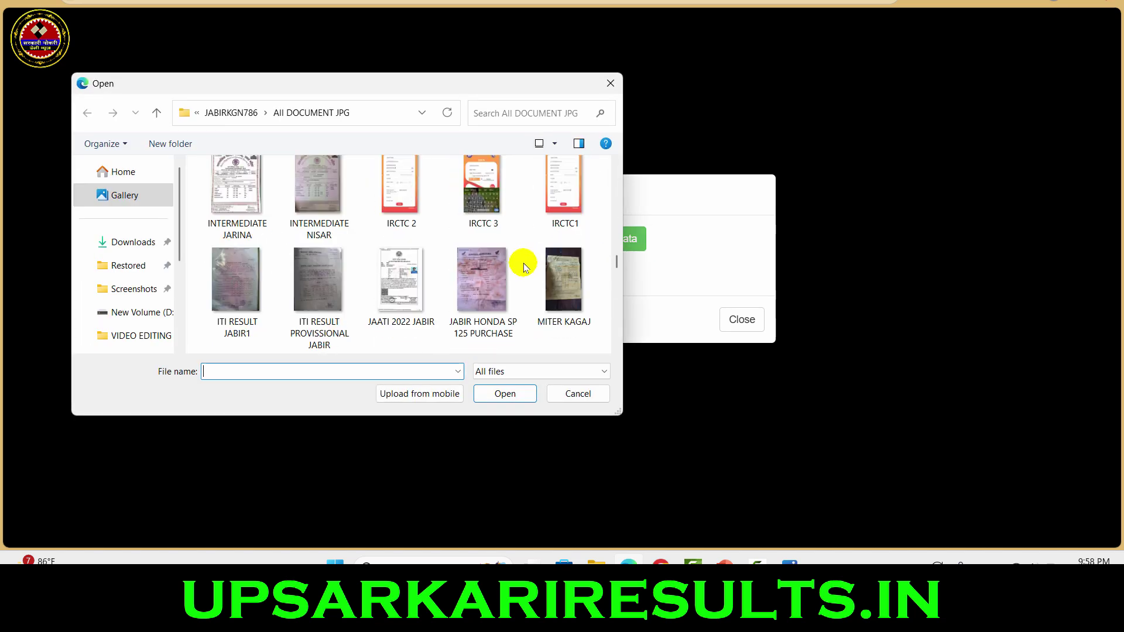
{"action": "scroll", "coordinate": [523, 267], "scroll_direction": "down", "scroll_amount": 8}
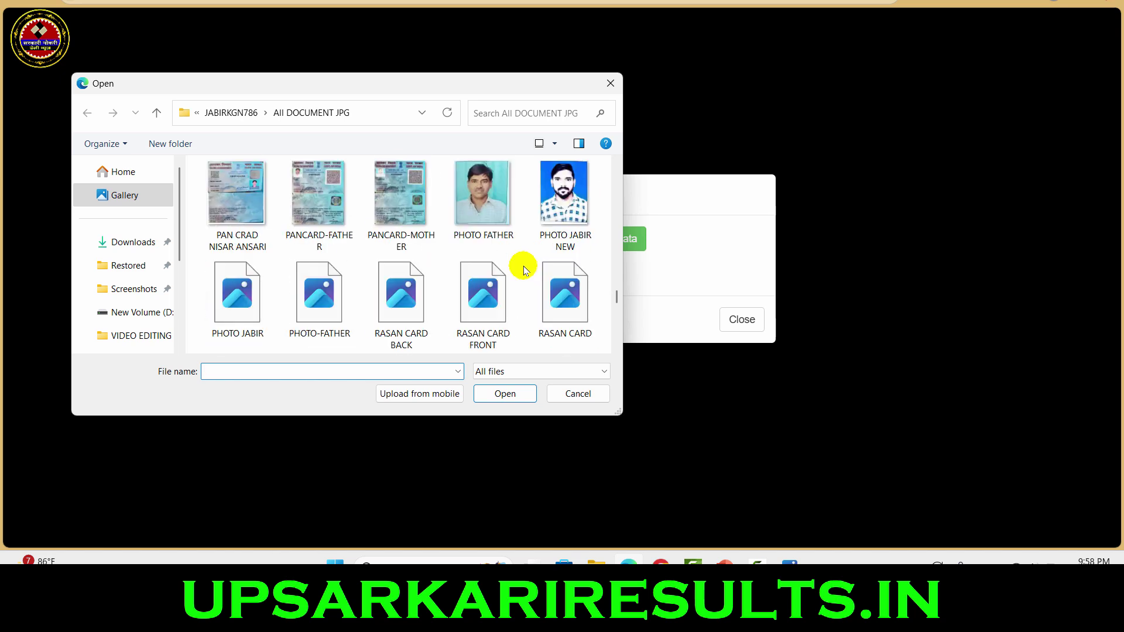
{"action": "scroll", "coordinate": [525, 269], "scroll_direction": "down", "scroll_amount": 3}
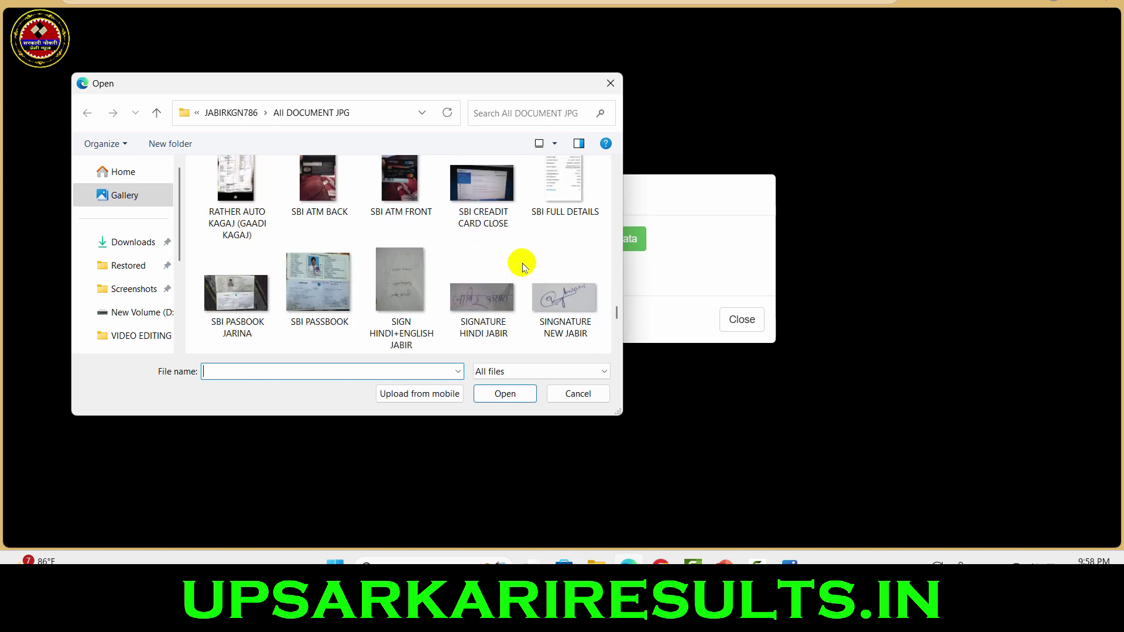
{"action": "left_click", "coordinate": [409, 268]}
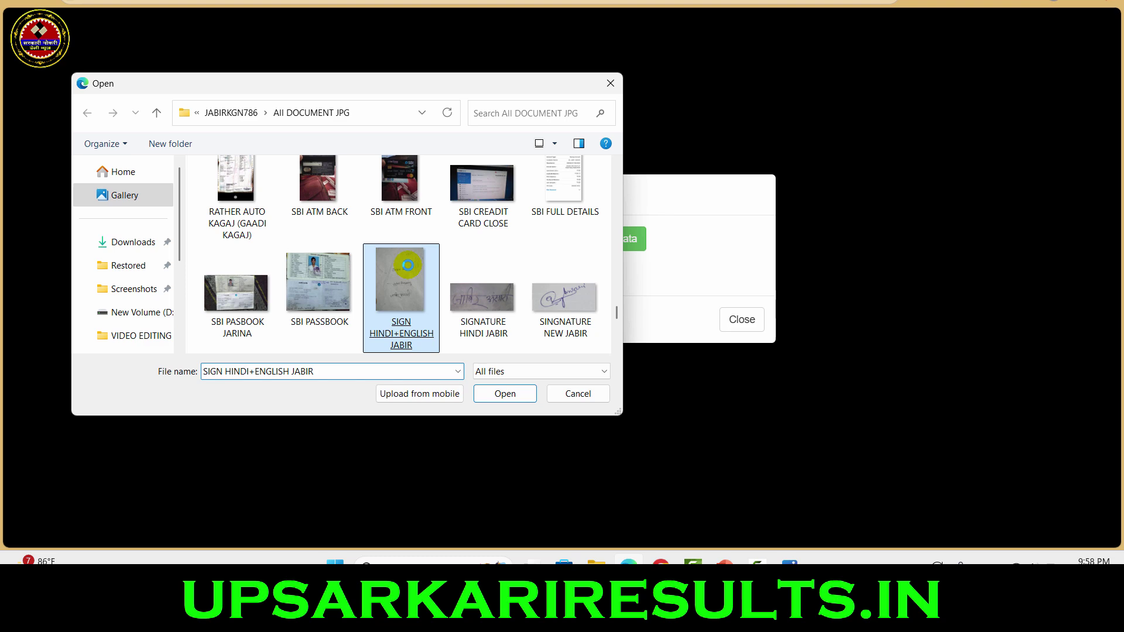
{"action": "right_click", "coordinate": [409, 265]}
{"action": "left_click", "coordinate": [477, 168]}
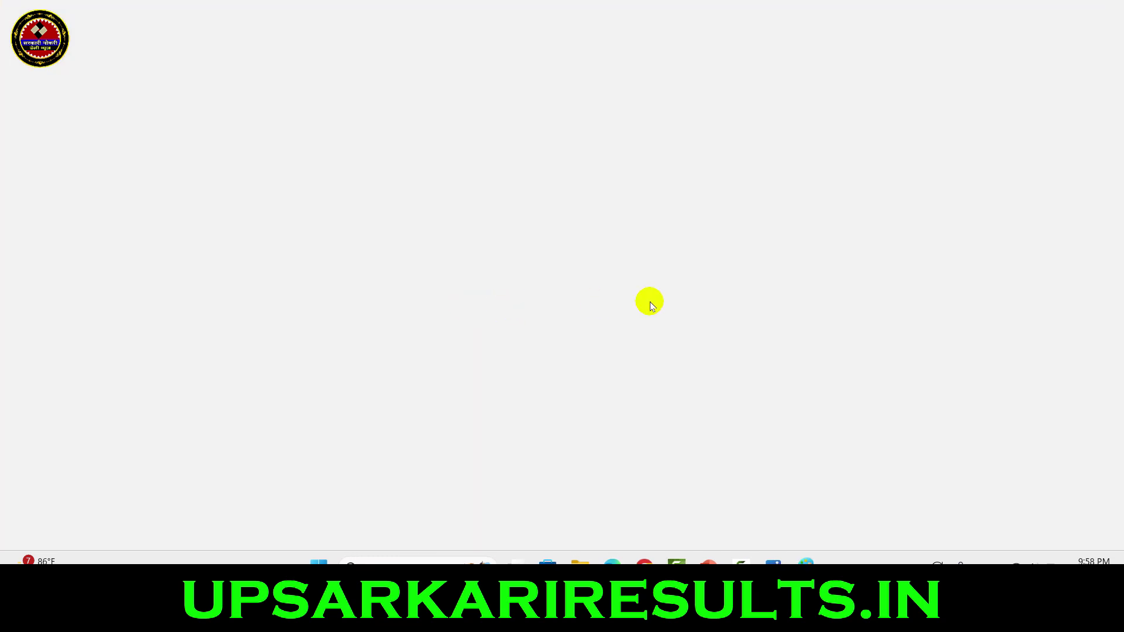
Crop the scan to the underlined English signature and the Hindi name below it, about 2278 × 1310 px.
{"action": "scroll", "coordinate": [654, 297], "scroll_direction": "down", "scroll_amount": 8, "text": "ctrl"}
{"action": "scroll", "coordinate": [654, 301], "scroll_direction": "down", "scroll_amount": 2}
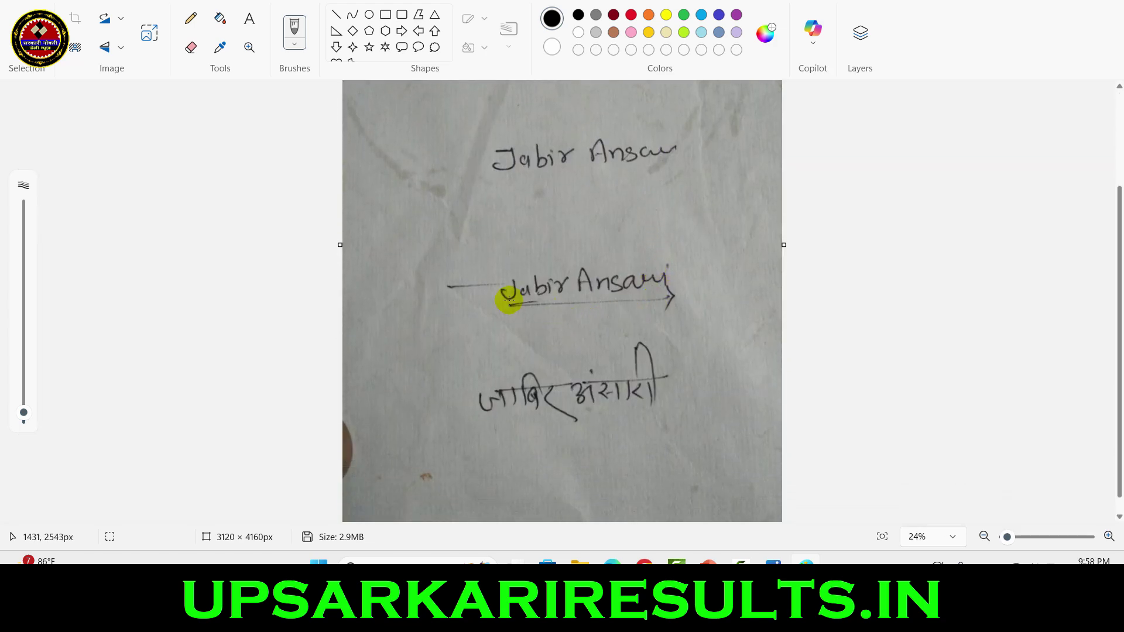
{"action": "left_click", "coordinate": [26, 26]}
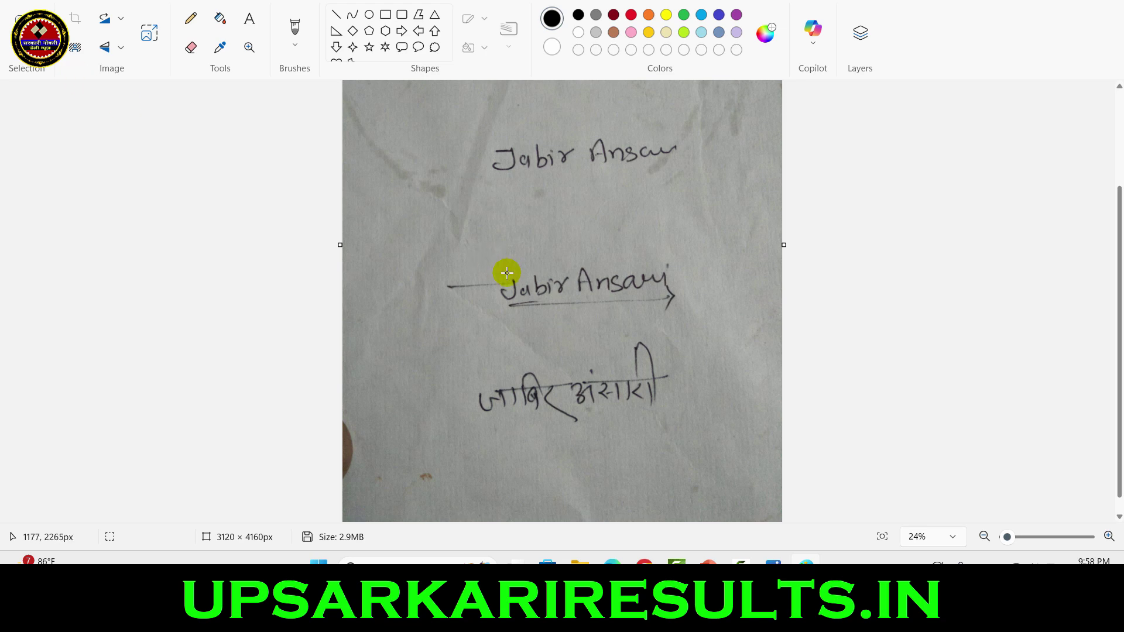
{"action": "left_click_drag", "start_coordinate": [403, 243], "coordinate": [723, 427]}
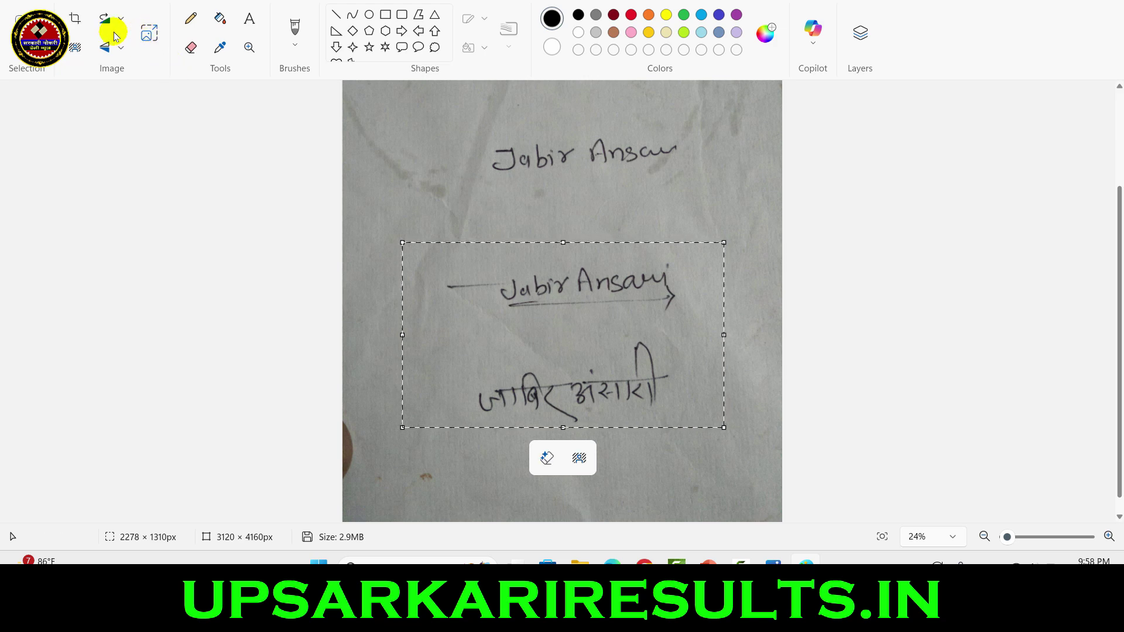
{"action": "left_click", "coordinate": [74, 18]}
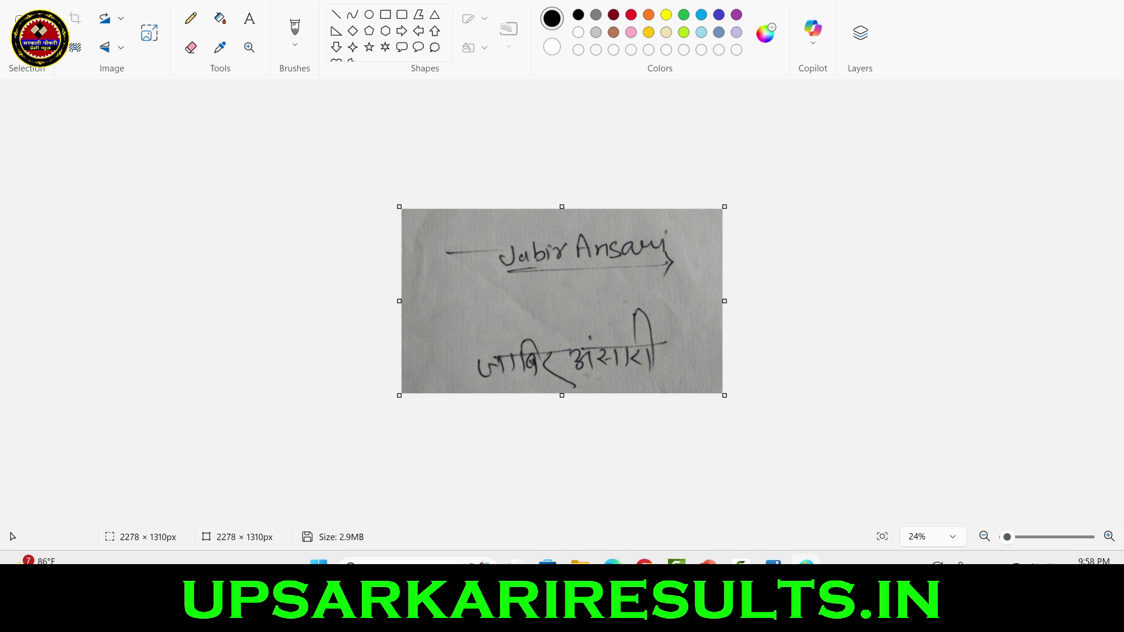
Open the Save As dialog for the cropped signature image, with JPEG as the file type.
{"action": "key", "text": "alt+f"}
{"action": "mouse_move", "coordinate": [55, 130]}
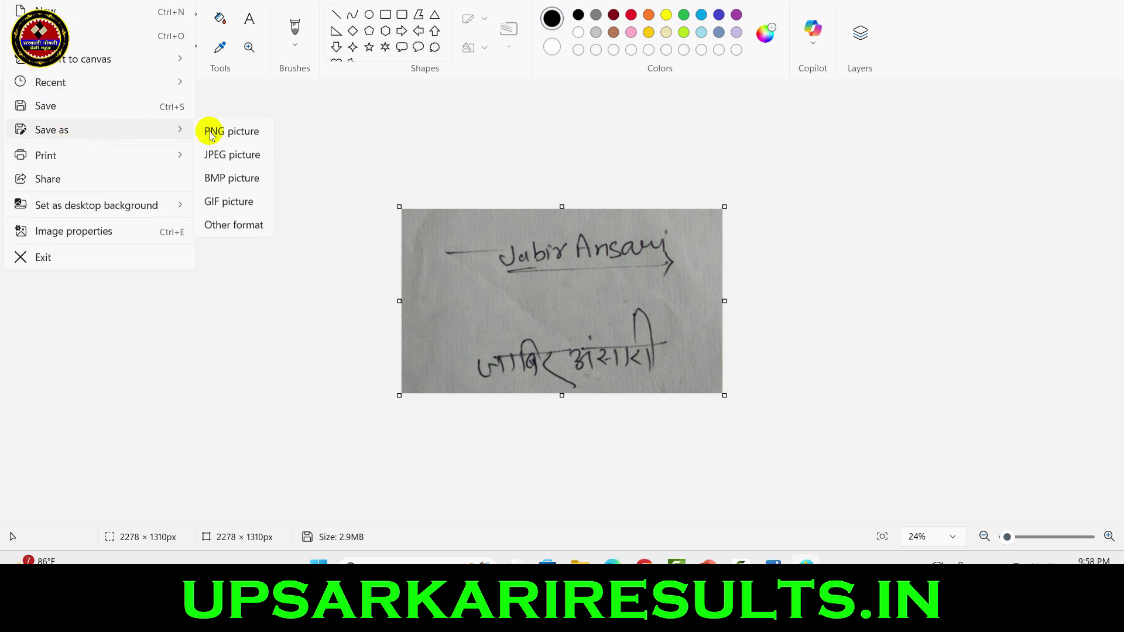
{"action": "left_click", "coordinate": [281, 130]}
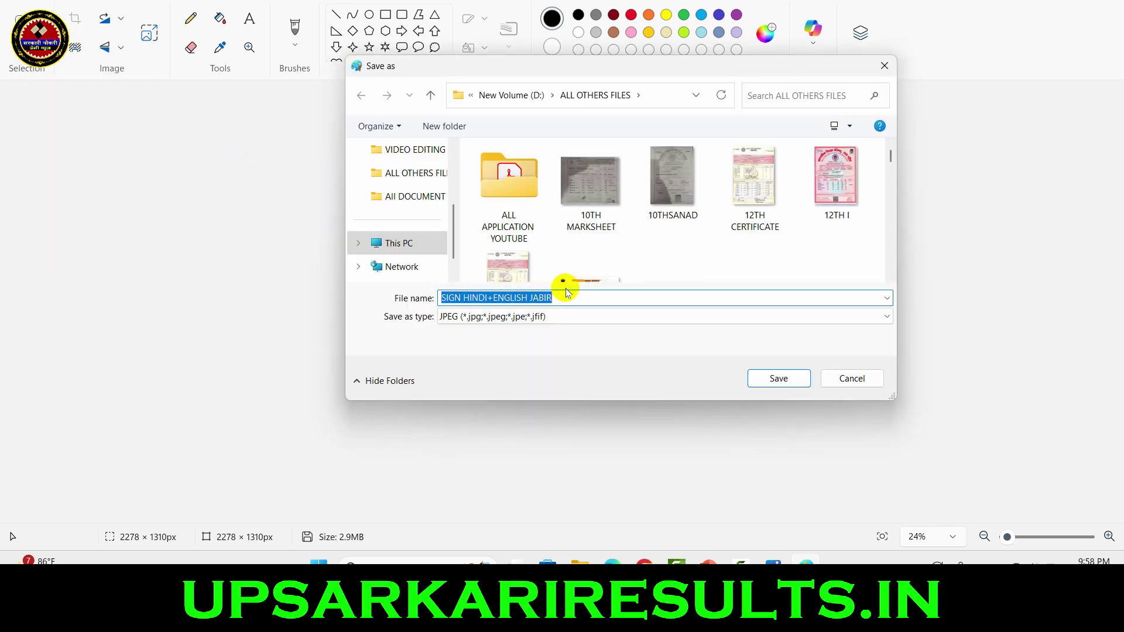
Cut the area with the handwritten Hindi name, about 713 × 201 px, and paste it back into the signature image.
{"action": "left_click_drag", "start_coordinate": [351, 181], "coordinate": [774, 276]}
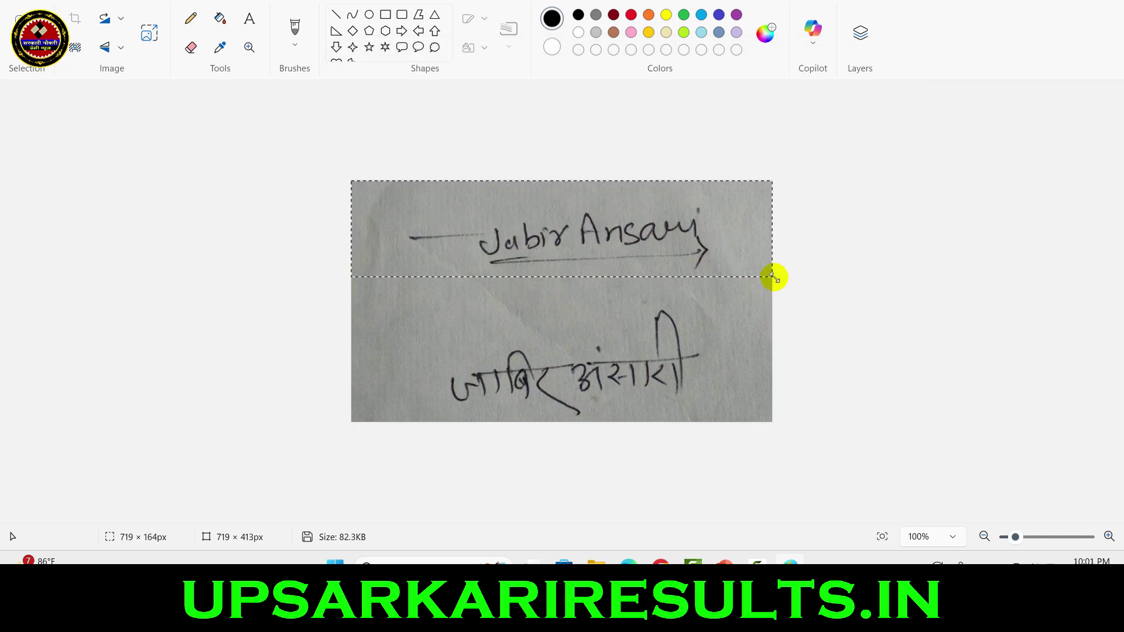
{"action": "left_click", "coordinate": [766, 308]}
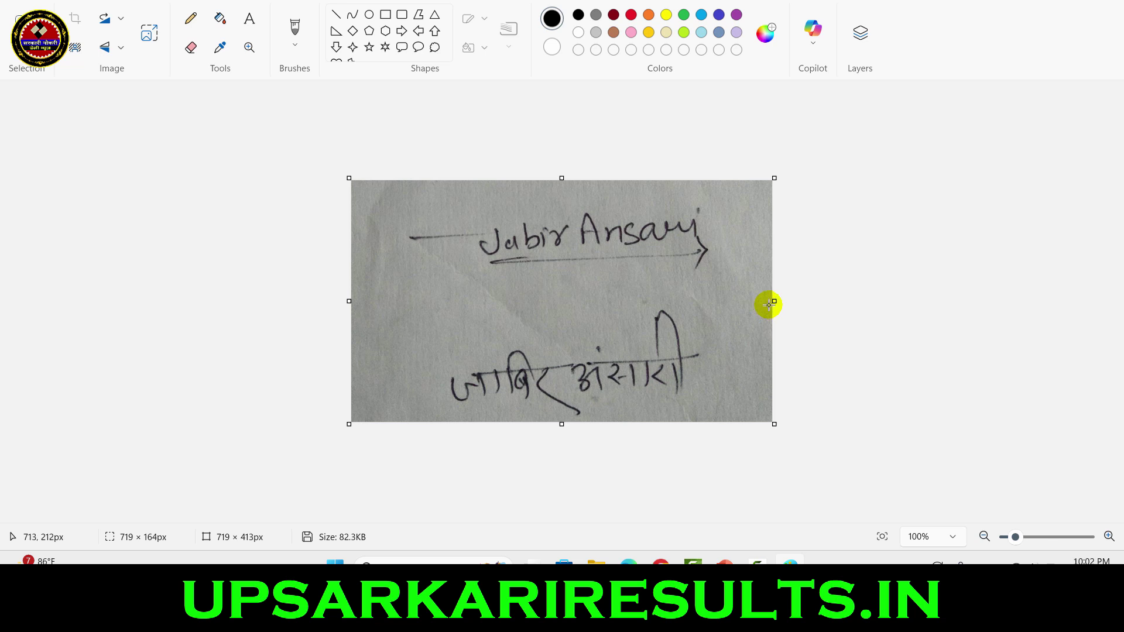
{"action": "left_click_drag", "start_coordinate": [768, 305], "coordinate": [209, 437]}
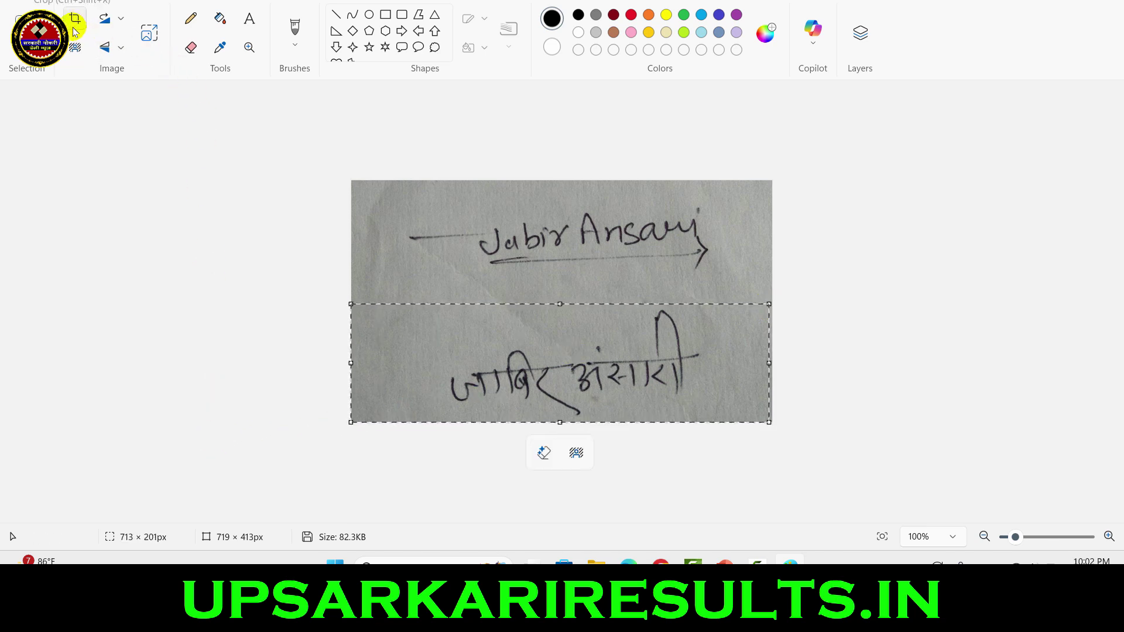
{"action": "key", "text": "Delete"}
{"action": "key", "text": "ctrl+v"}
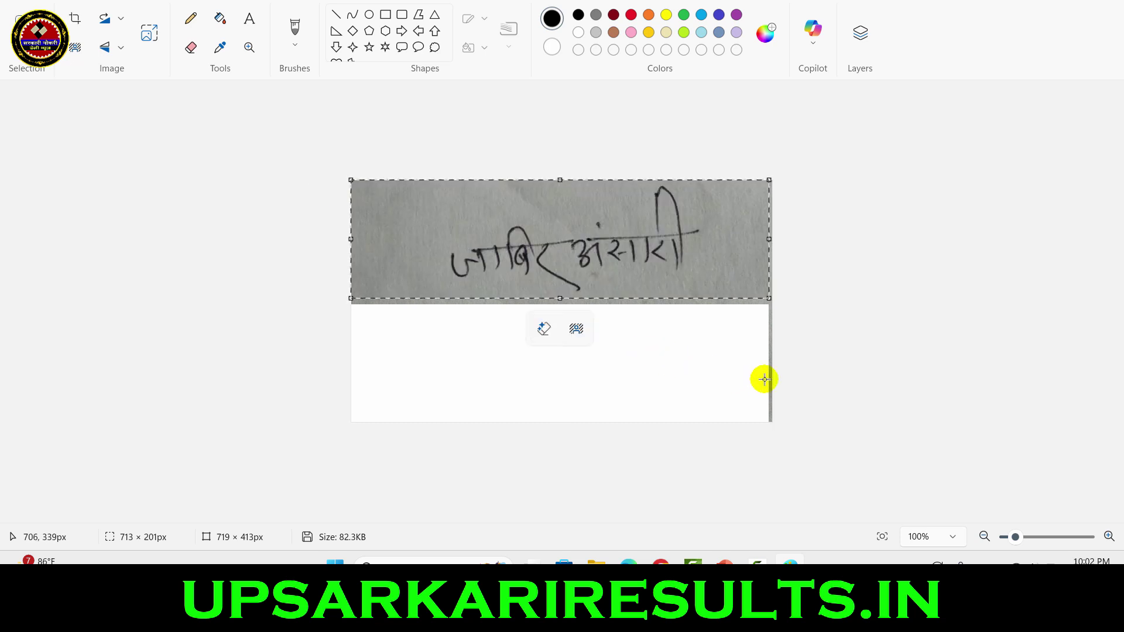
Move the pasted Hindi name down until it sits closely beneath the underlined English signature.
{"action": "key", "text": "Down"}
{"action": "key", "text": "Down"}
{"action": "key", "text": "Down"}
{"action": "key", "text": "Down"}
{"action": "key", "text": "Down"}
{"action": "key", "text": "Down"}
{"action": "key", "text": "Down"}
{"action": "key", "text": "Down"}
{"action": "key", "text": "Down"}
{"action": "key", "text": "Down"}
{"action": "key", "text": "Down"}
{"action": "key", "text": "Down"}
{"action": "key", "text": "Down"}
{"action": "key", "text": "Down"}
{"action": "key", "text": "Down"}
{"action": "key", "text": "Down"}
{"action": "key", "text": "Down"}
{"action": "key", "text": "Down"}
{"action": "key", "text": "Down"}
{"action": "key", "text": "Down"}
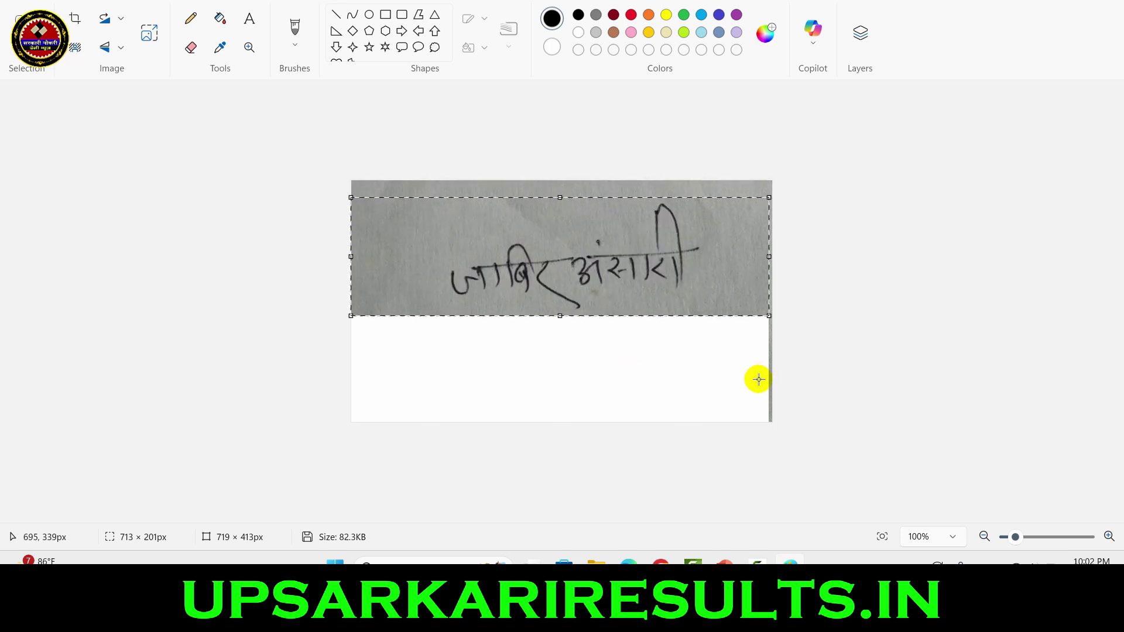
{"action": "key", "text": "Down"}
{"action": "key", "text": "Down"}
{"action": "key", "text": "Down"}
{"action": "key", "text": "Down"}
{"action": "key", "text": "Down"}
{"action": "key", "text": "Down"}
{"action": "key", "text": "Down"}
{"action": "key", "text": "Down"}
{"action": "key", "text": "Down"}
{"action": "key", "text": "Down"}
{"action": "key", "text": "Down"}
{"action": "key", "text": "Down"}
{"action": "key", "text": "Down"}
{"action": "key", "text": "Down"}
{"action": "key", "text": "Down"}
{"action": "key", "text": "Down"}
{"action": "key", "text": "Down"}
{"action": "key", "text": "Down"}
{"action": "key", "text": "Down"}
{"action": "key", "text": "Down"}
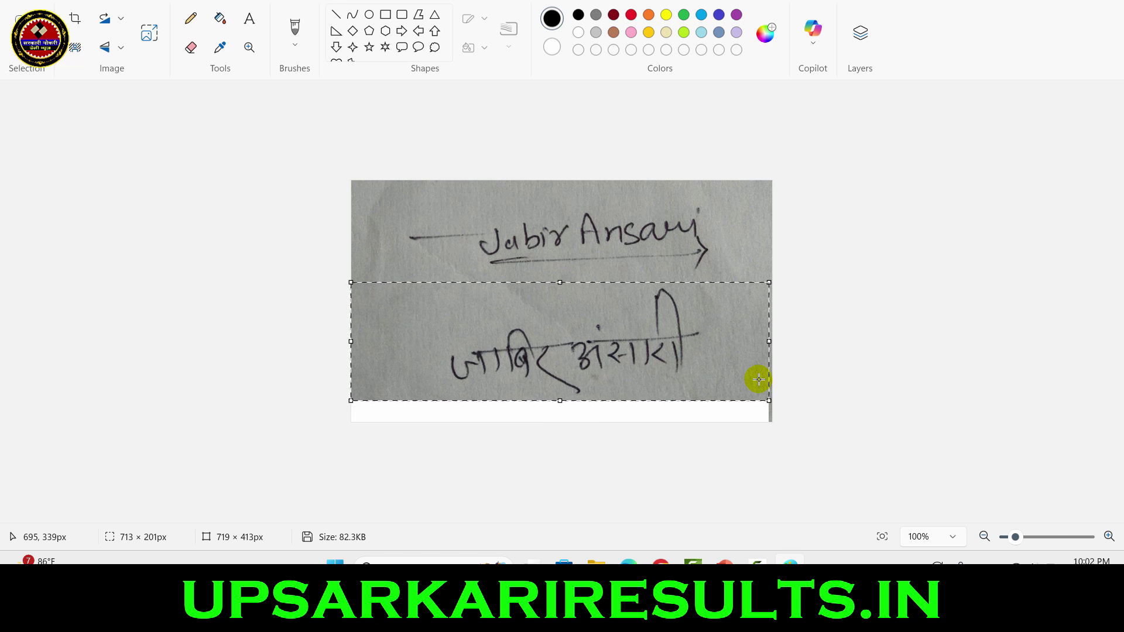
{"action": "key", "text": "Up"}
{"action": "key", "text": "Up"}
{"action": "key", "text": "Up"}
{"action": "key", "text": "Up"}
{"action": "key", "text": "Up"}
{"action": "key", "text": "Up"}
{"action": "key", "text": "Up"}
{"action": "key", "text": "Up"}
{"action": "key", "text": "Up"}
{"action": "key", "text": "Up"}
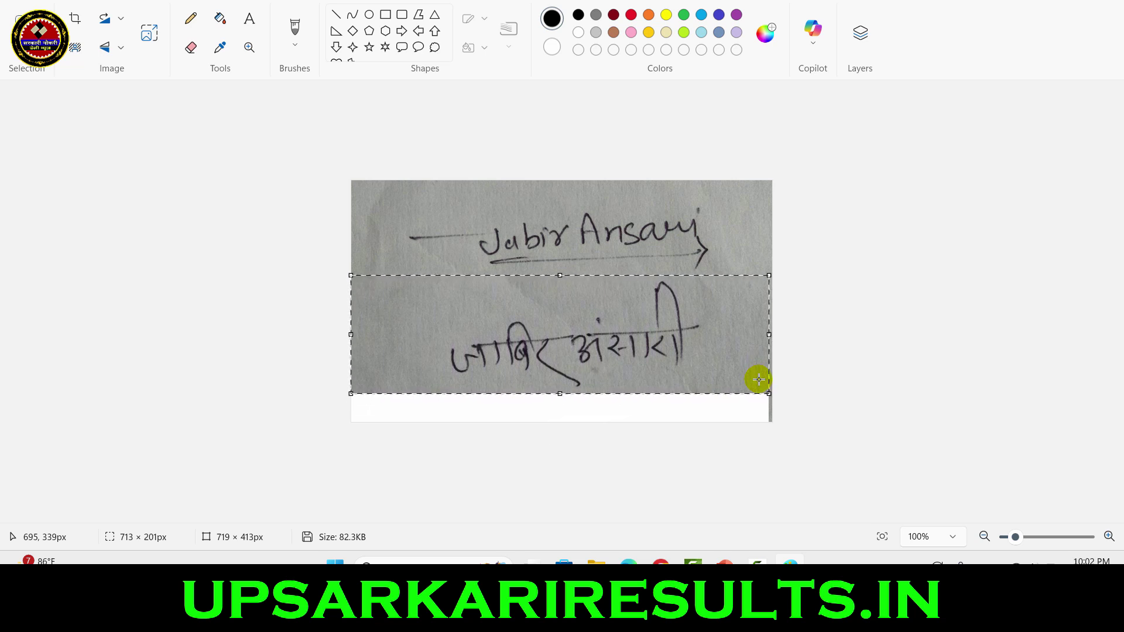
{"action": "key", "text": "Up"}
{"action": "key", "text": "Up"}
{"action": "key", "text": "Up"}
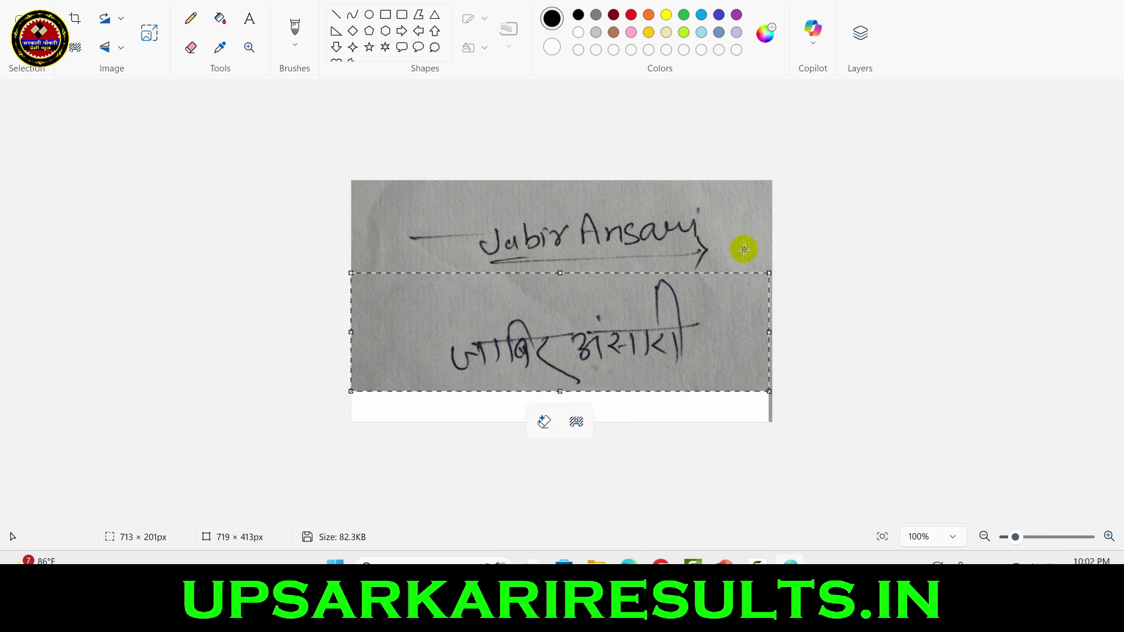
Trim the signature canvas on all four sides to 583 × 316 px, removing the blank strip, and save the image.
{"action": "left_click", "coordinate": [343, 146]}
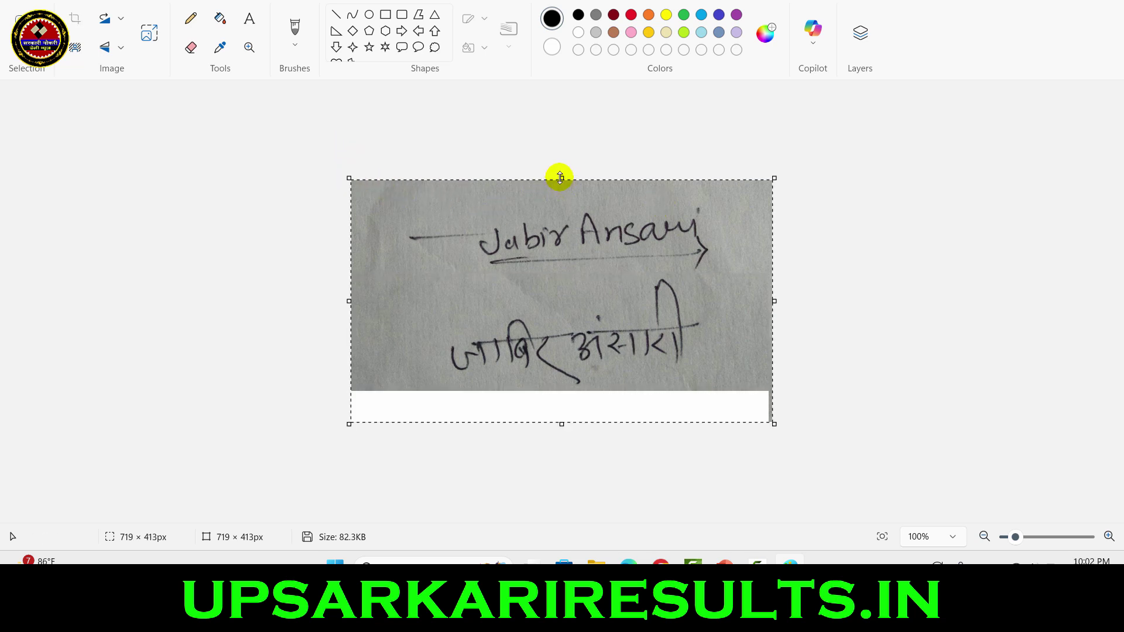
{"action": "left_click_drag", "start_coordinate": [560, 178], "coordinate": [559, 200]}
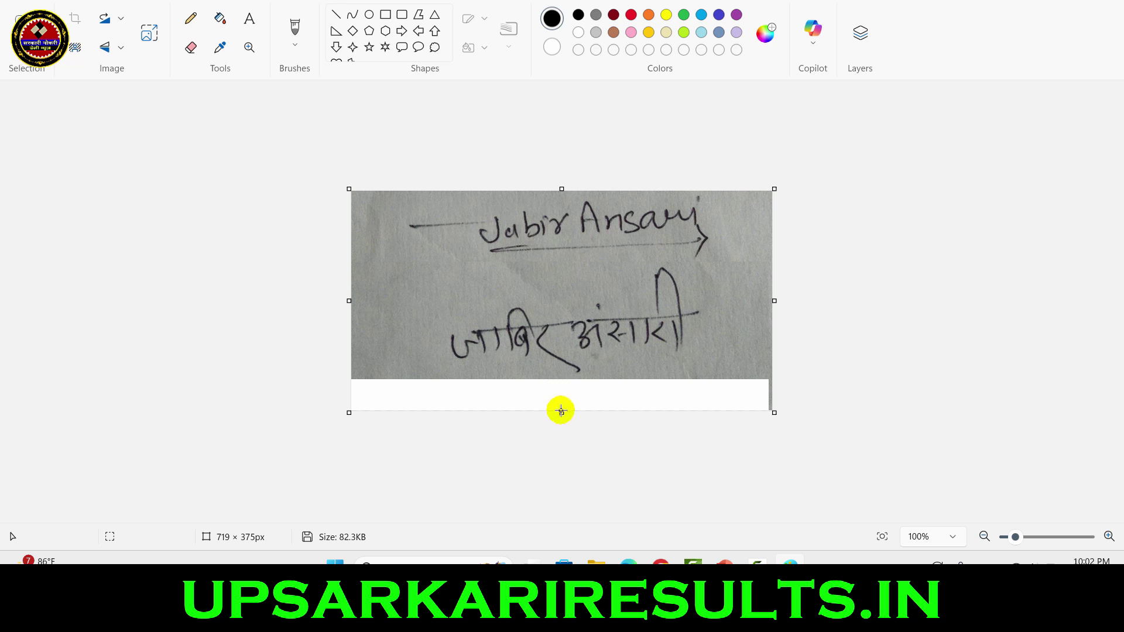
{"action": "left_click_drag", "start_coordinate": [562, 413], "coordinate": [563, 378]}
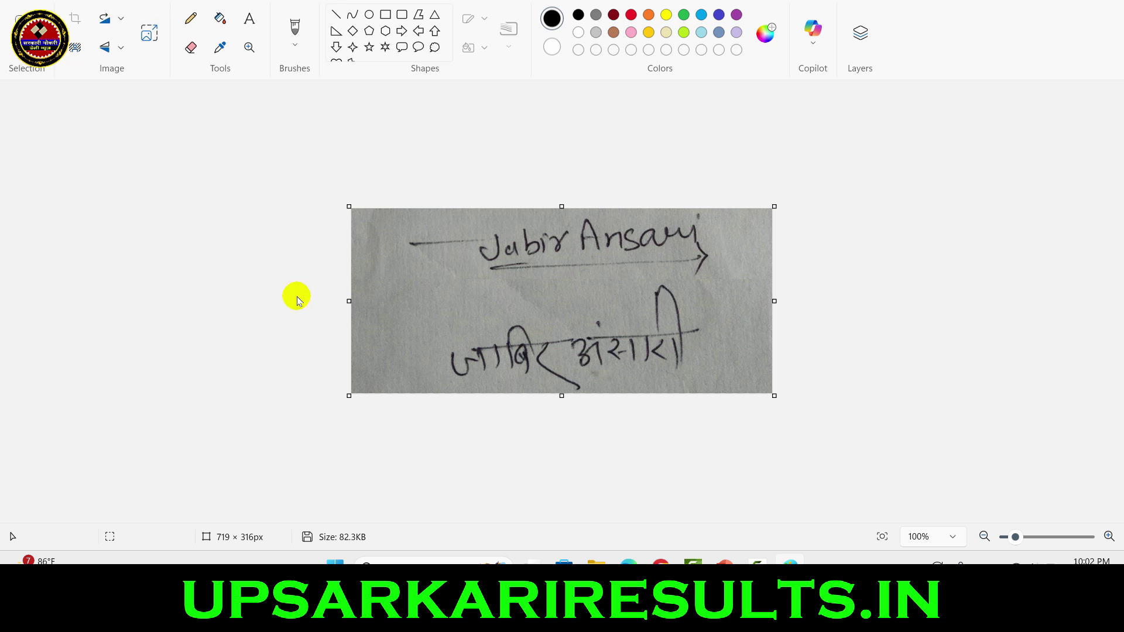
{"action": "left_click_drag", "start_coordinate": [350, 300], "coordinate": [393, 304]}
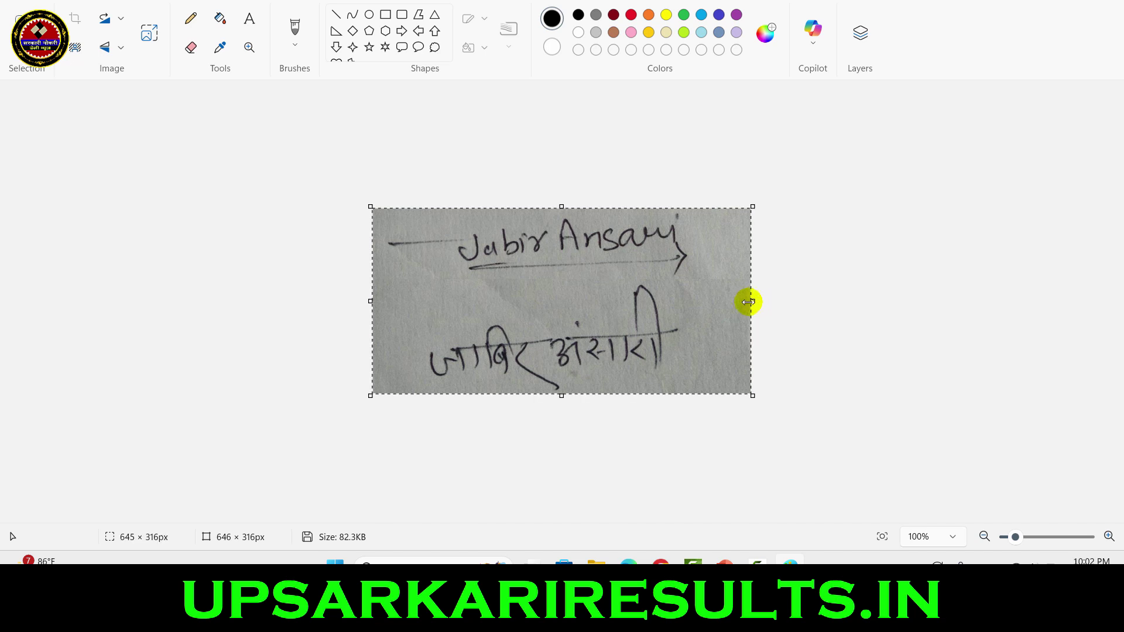
{"action": "left_click_drag", "start_coordinate": [748, 301], "coordinate": [714, 304]}
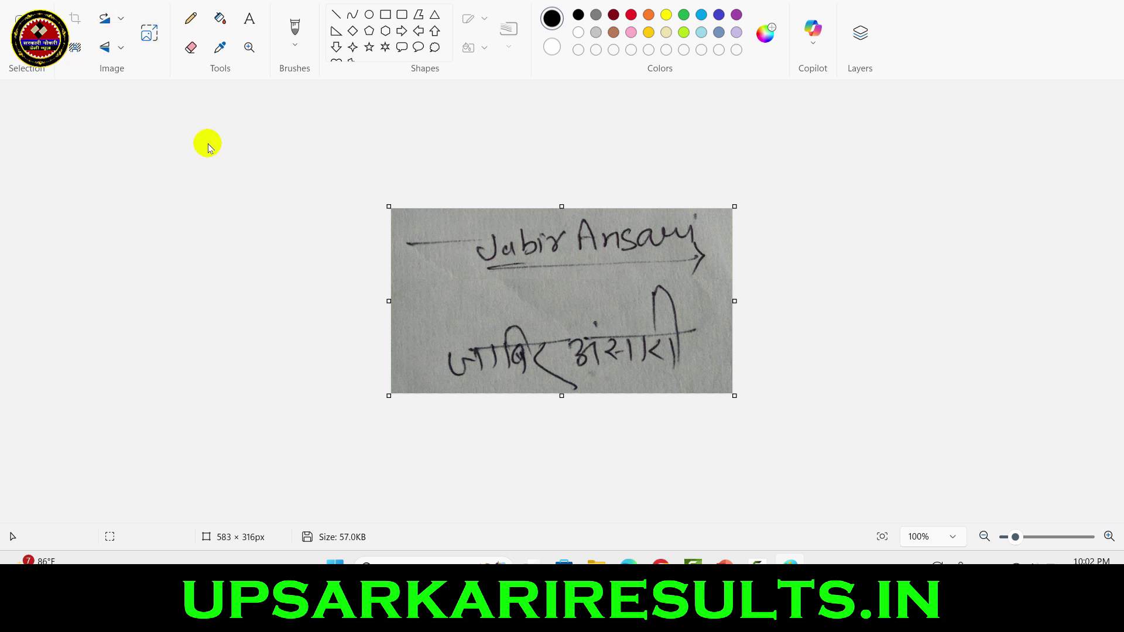
Check the signature size limit on the upload page, resize the signature image in Paint to 90 percent, and save it.
{"action": "left_click", "coordinate": [628, 559]}
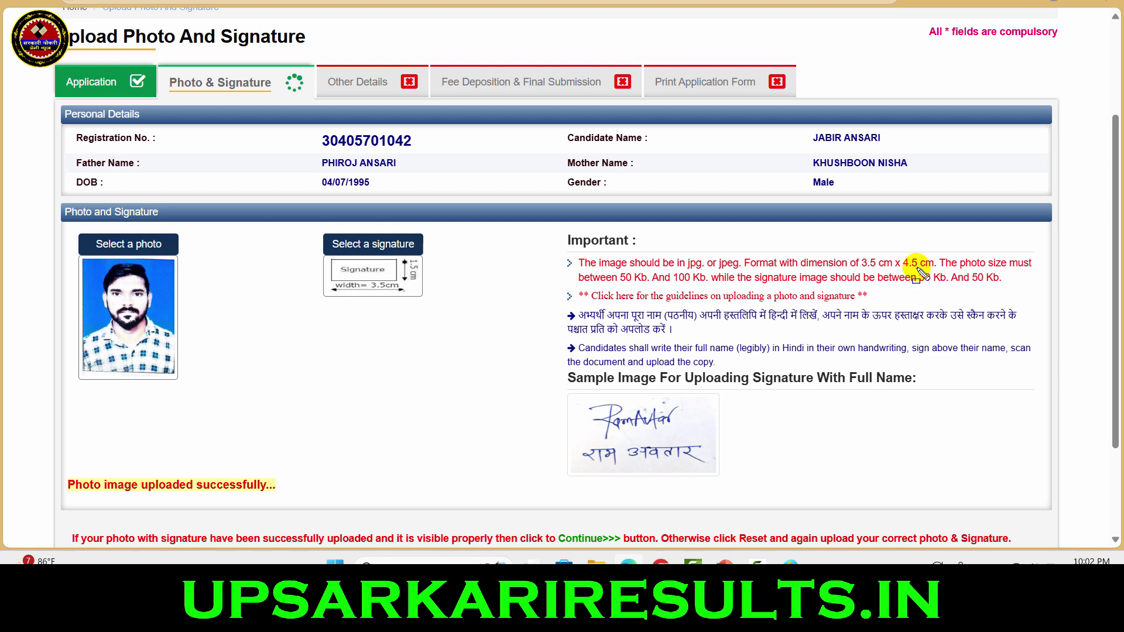
{"action": "left_click", "coordinate": [787, 560]}
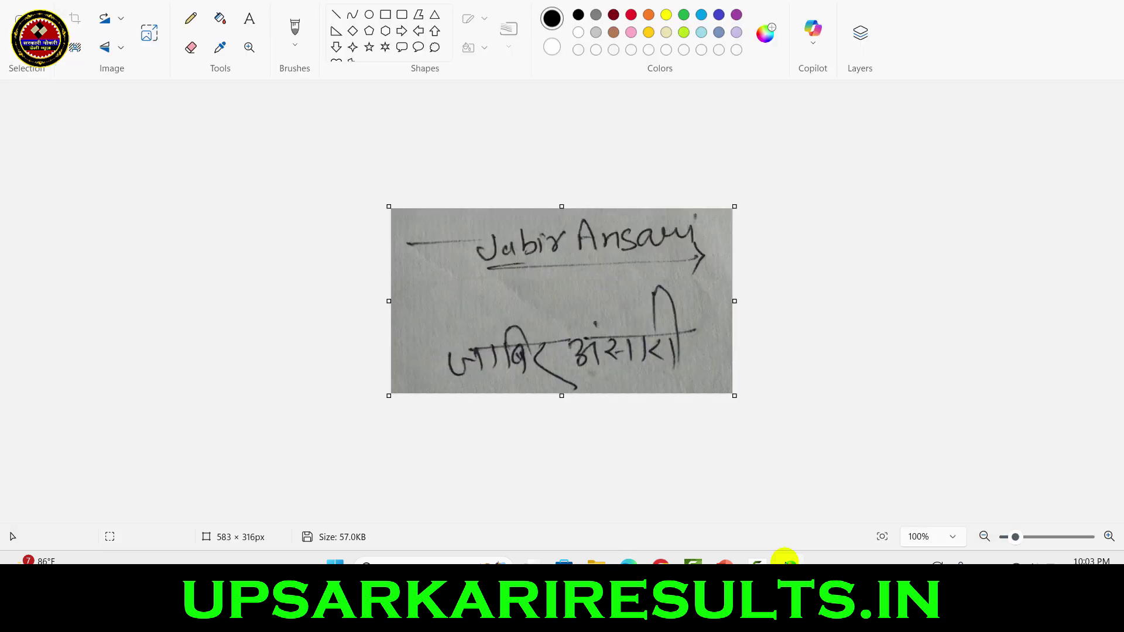
{"action": "left_click", "coordinate": [150, 35]}
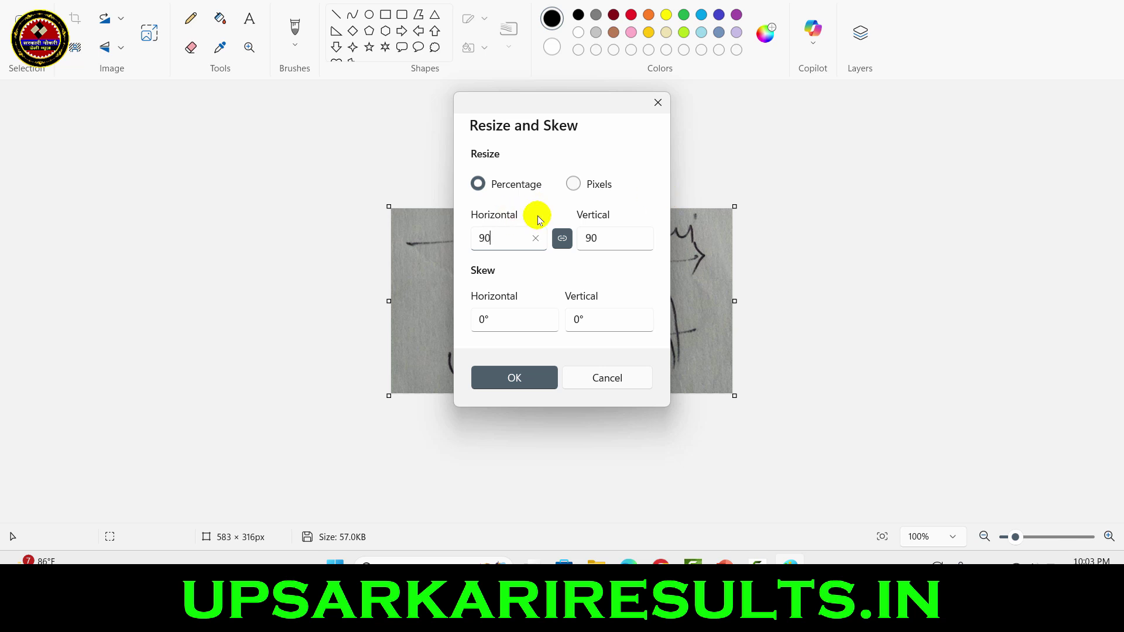
{"action": "left_click", "coordinate": [513, 378]}
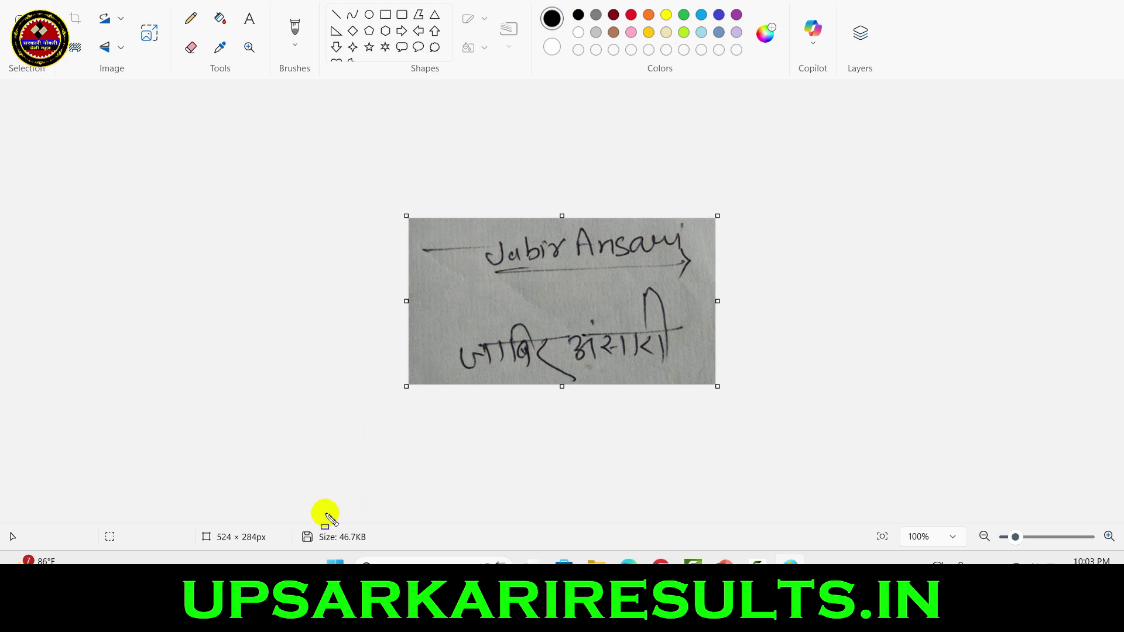
In the UPSSSC form, load the prepared Hindi and English signature image from the ALL OTHERS FILES folder as the candidate's signature.
{"action": "key", "text": "alt+Tab"}
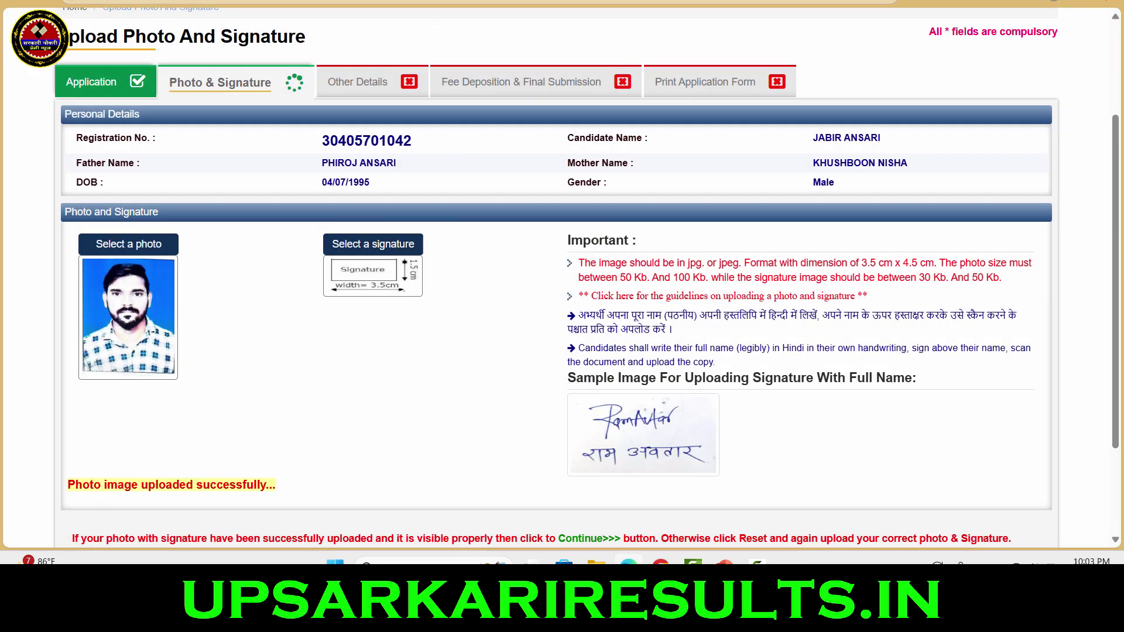
{"action": "left_click", "coordinate": [360, 245]}
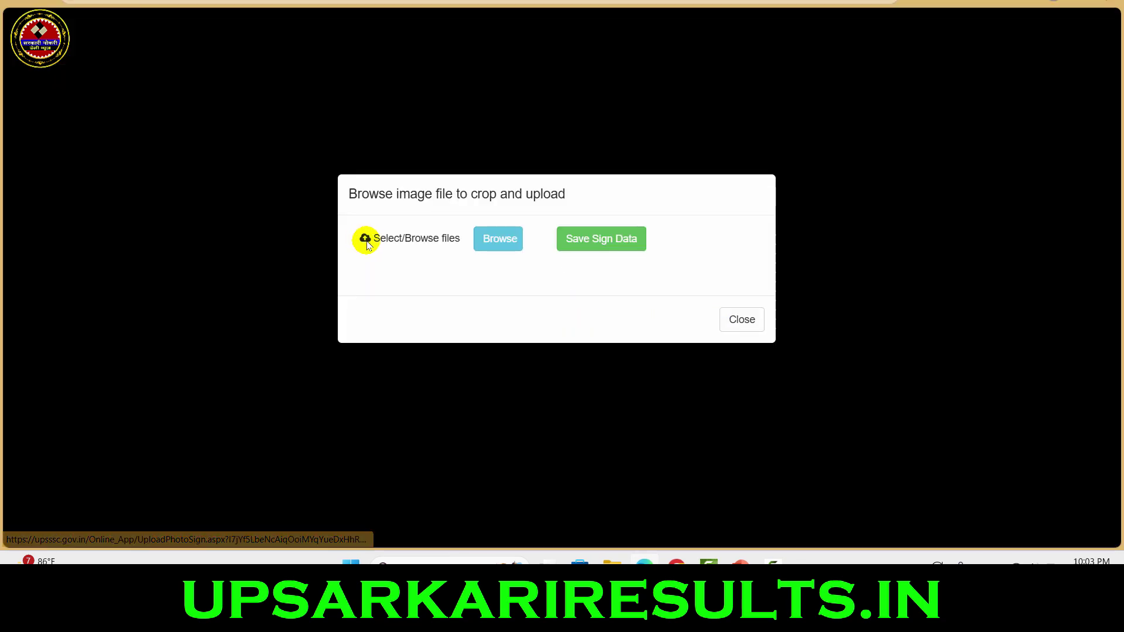
{"action": "left_click", "coordinate": [497, 239]}
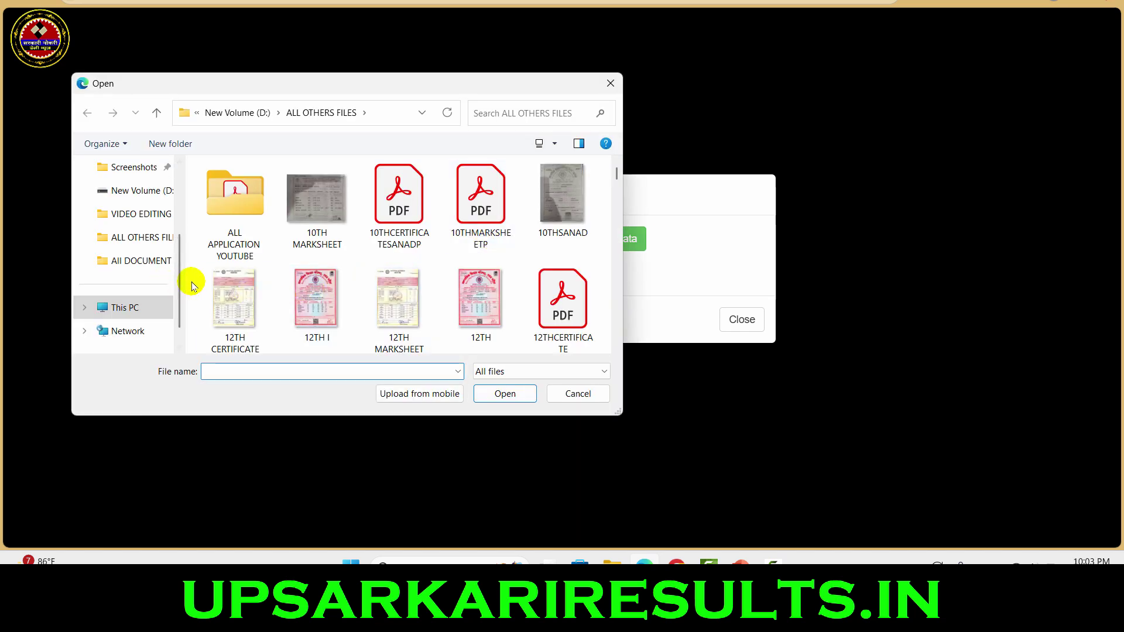
{"action": "left_click", "coordinate": [192, 286]}
{"action": "key", "text": "h"}
{"action": "key", "text": "h"}
{"action": "key", "text": "h"}
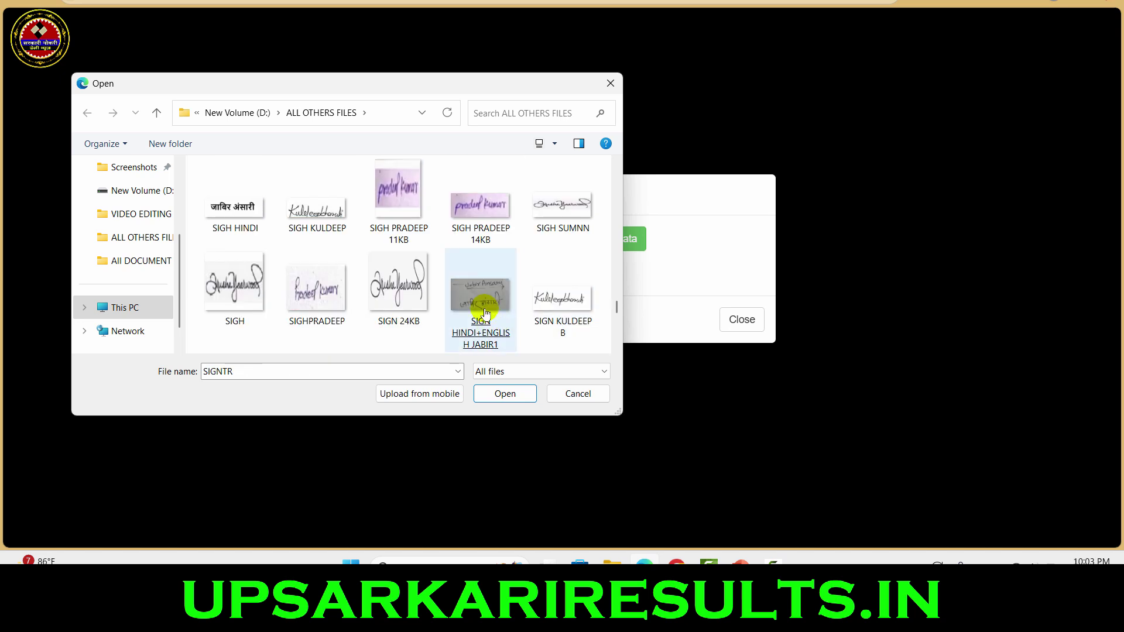
{"action": "left_click", "coordinate": [484, 314]}
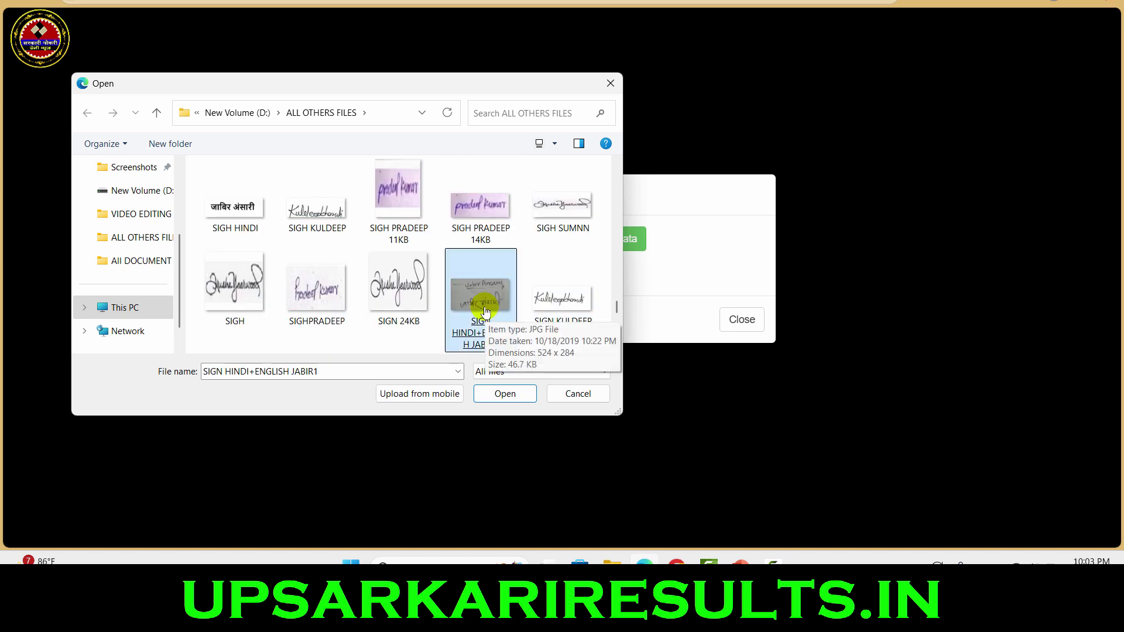
{"action": "left_click", "coordinate": [507, 397]}
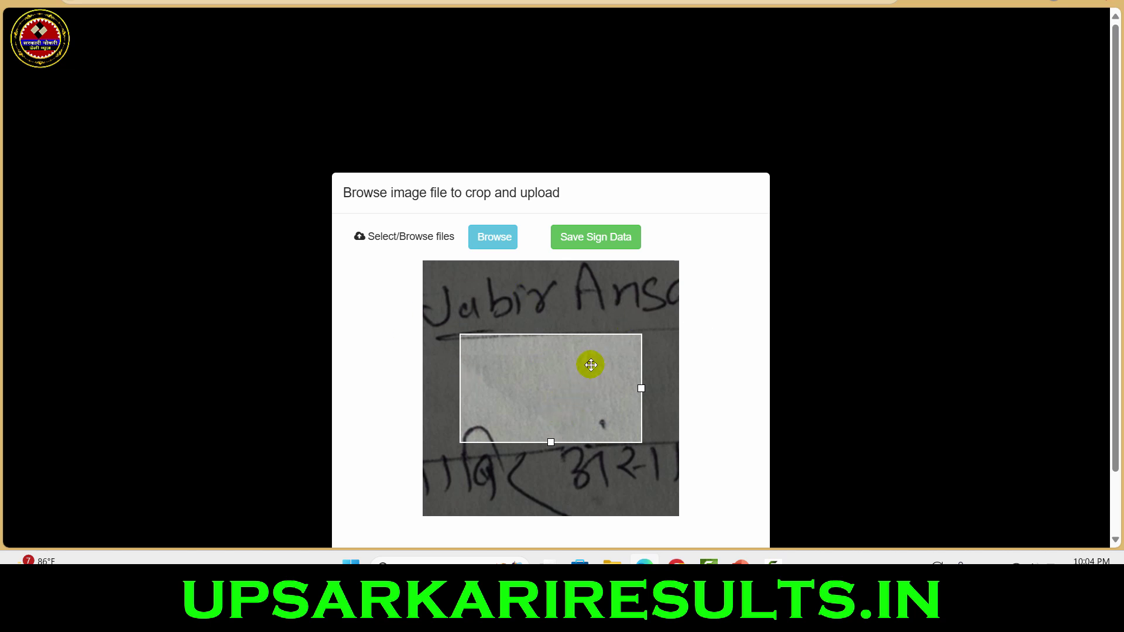
Shrink the signature to fit the crop frame, save the sign data, and dismiss the upload notice.
{"action": "scroll", "coordinate": [585, 366], "scroll_direction": "down", "scroll_amount": 8}
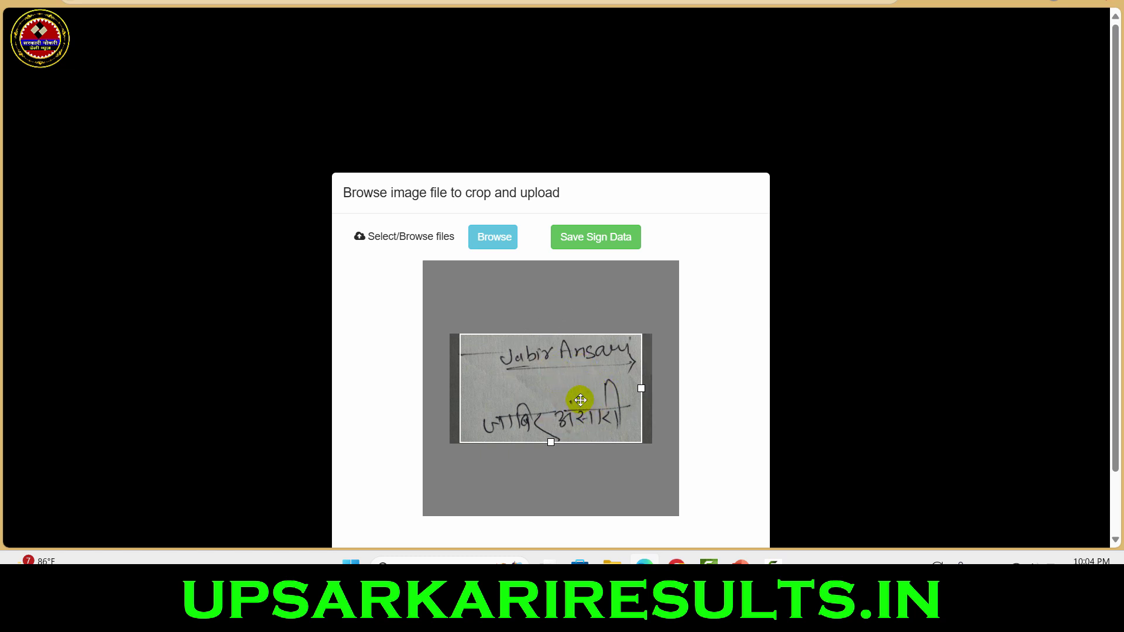
{"action": "scroll", "coordinate": [729, 334], "scroll_direction": "down", "scroll_amount": 2}
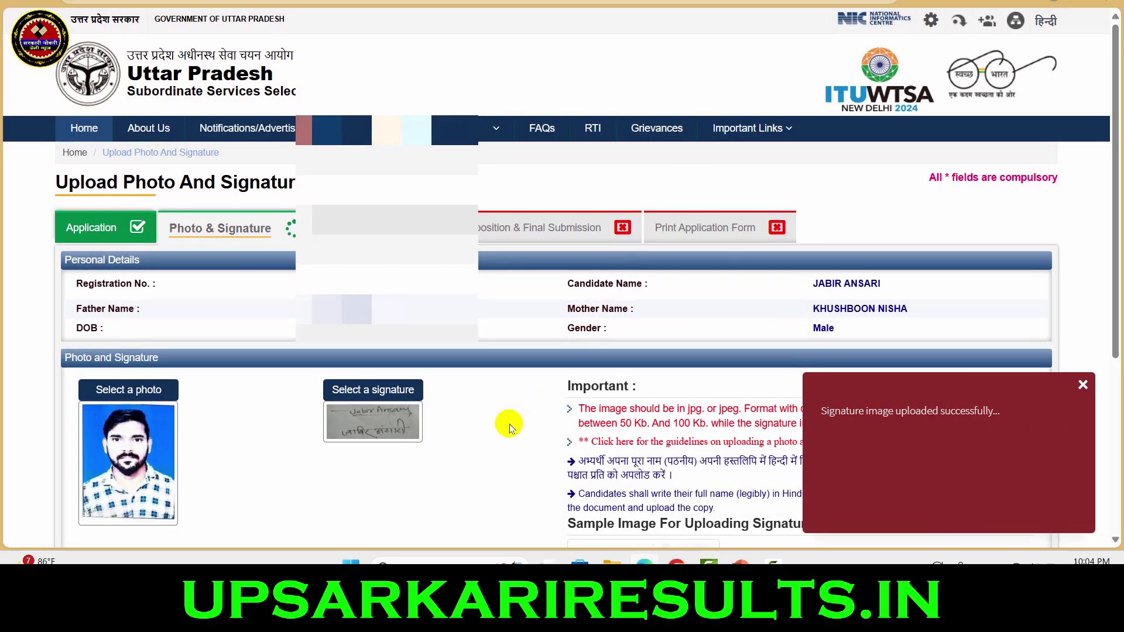
{"action": "scroll", "coordinate": [509, 428], "scroll_direction": "down", "scroll_amount": 2}
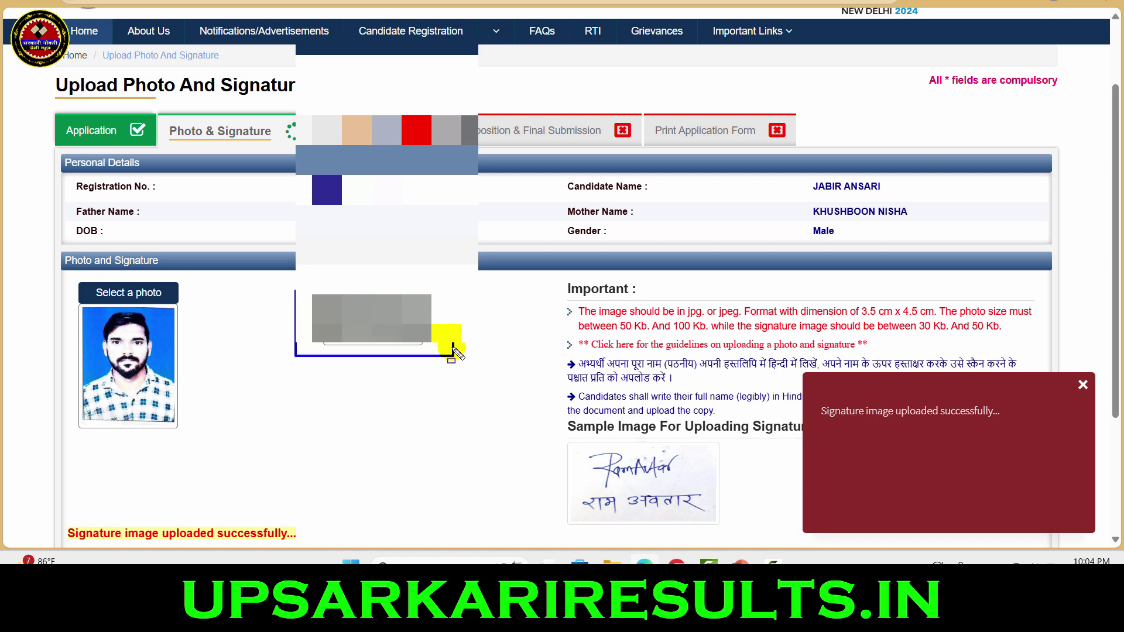
{"action": "left_click", "coordinate": [1081, 386]}
Continue from the photo and signature page and accept the declaration about the advertisement's terms and conditions.
{"action": "scroll", "coordinate": [965, 378], "scroll_direction": "down", "scroll_amount": 4}
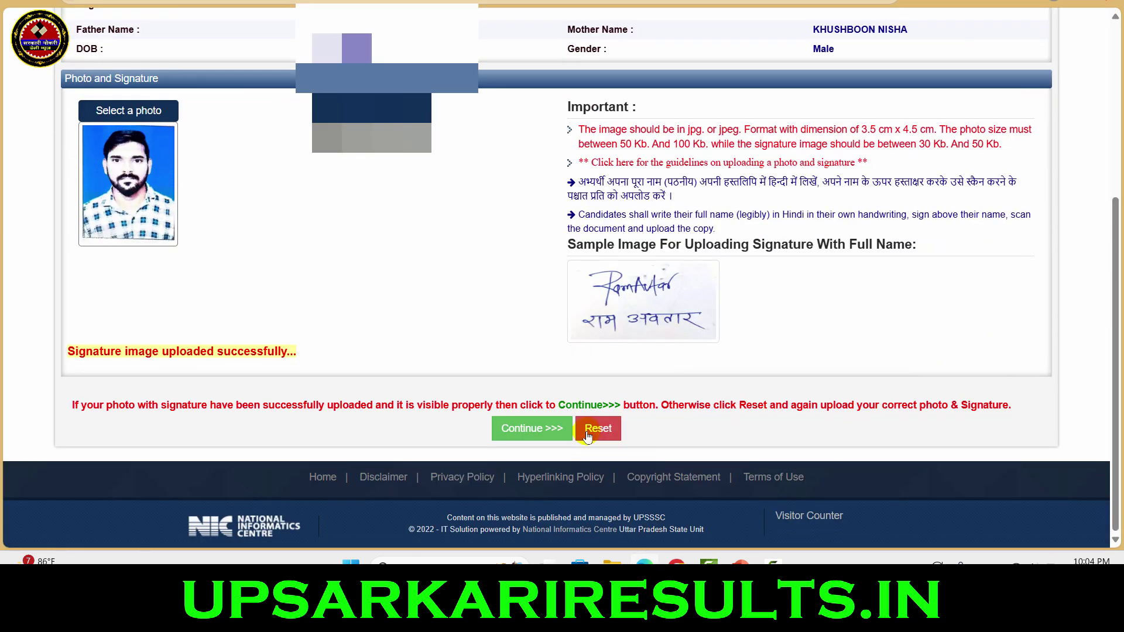
{"action": "left_click", "coordinate": [529, 428]}
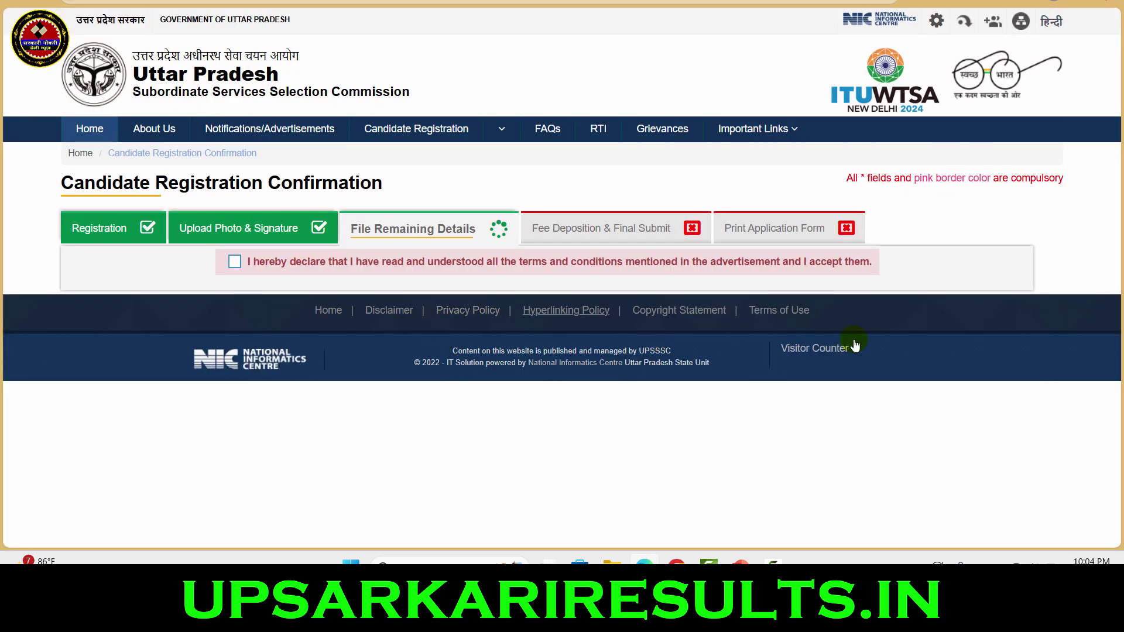
{"action": "left_click_drag", "start_coordinate": [218, 236], "coordinate": [302, 291]}
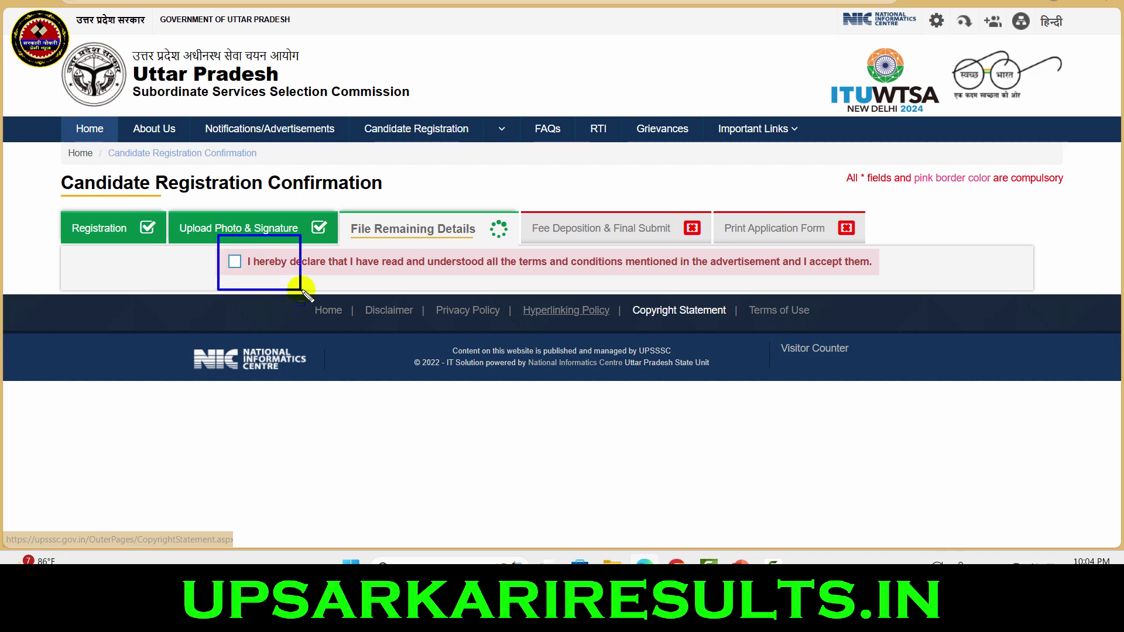
{"action": "left_click", "coordinate": [234, 262]}
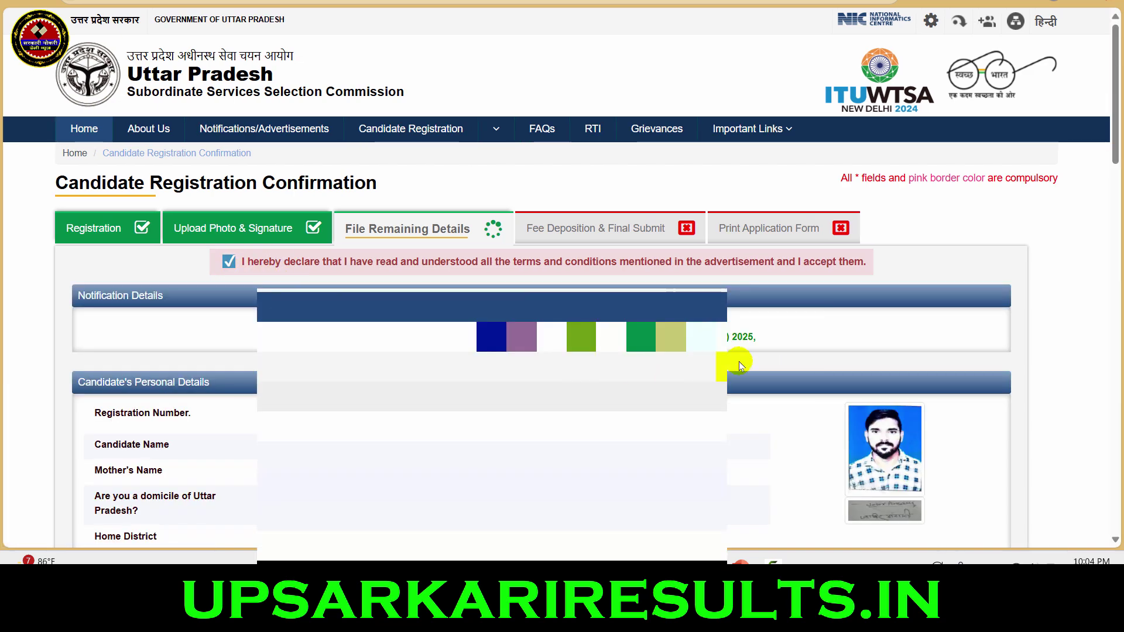
Review the candidate's details and the Preferential Qualification entries for Territorial Army service and the National Cadet Corps B certificate.
{"action": "mouse_move", "coordinate": [208, 379]}
{"action": "left_mouse_down"}
{"action": "mouse_move", "coordinate": [796, 522]}
{"action": "mouse_move", "coordinate": [1008, 527]}
{"action": "left_mouse_up"}
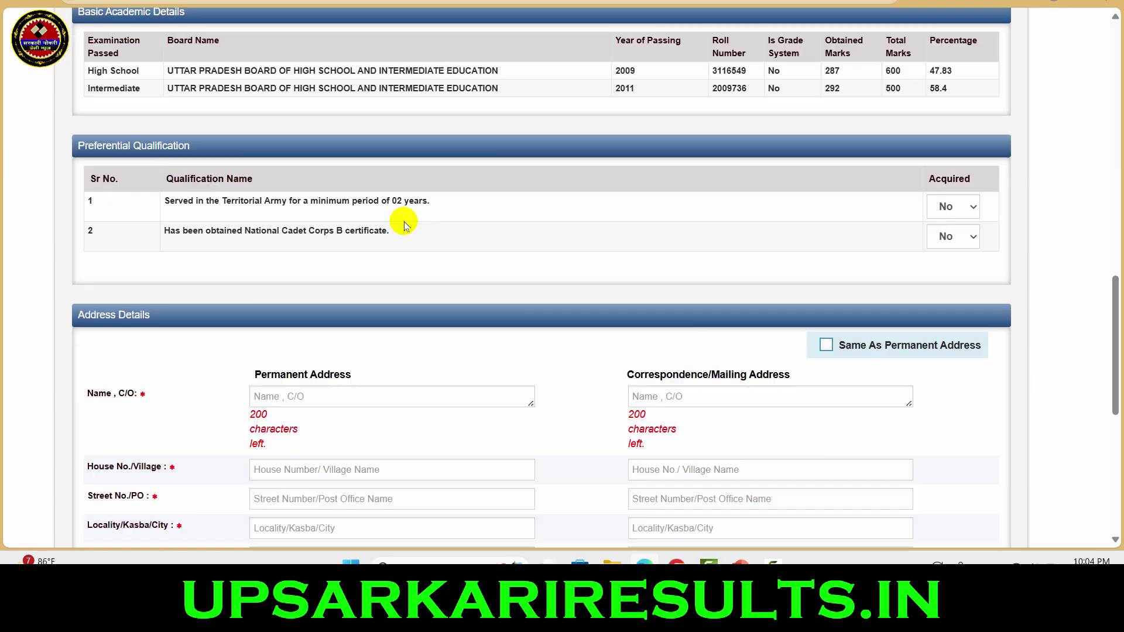
{"action": "scroll", "coordinate": [405, 224], "scroll_direction": "down", "scroll_amount": 3}
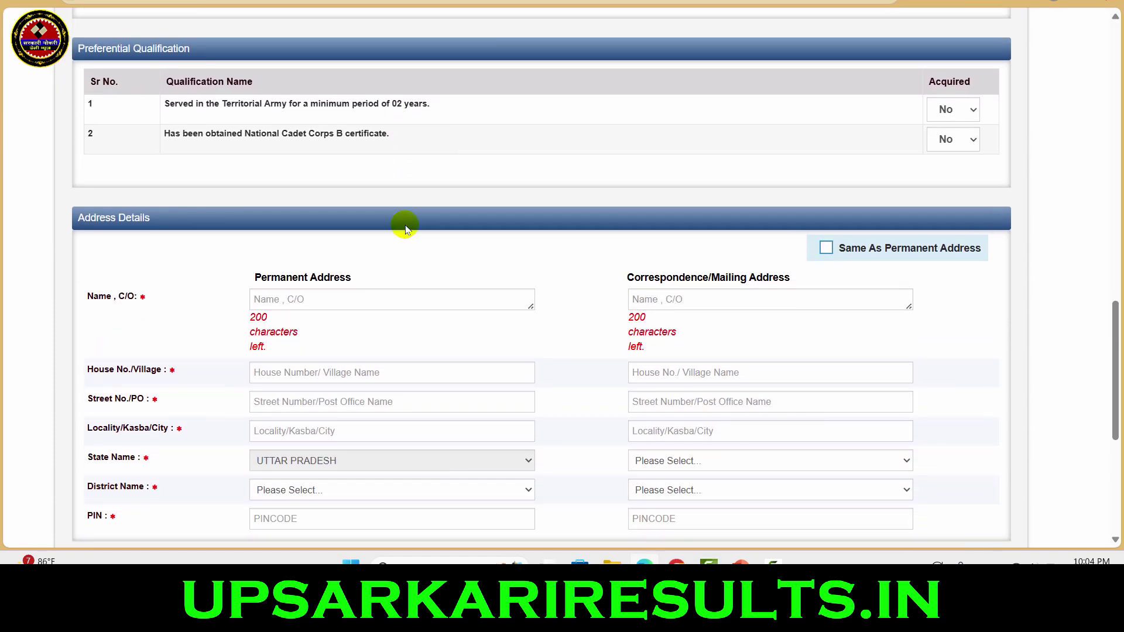
{"action": "mouse_move", "coordinate": [70, 51]}
{"action": "left_mouse_down"}
{"action": "mouse_move", "coordinate": [288, 118]}
{"action": "mouse_move", "coordinate": [1097, 226]}
{"action": "mouse_move", "coordinate": [1039, 219]}
{"action": "left_mouse_up"}
{"action": "mouse_move", "coordinate": [135, 66]}
{"action": "left_mouse_down"}
{"action": "mouse_move", "coordinate": [263, 72]}
{"action": "mouse_move", "coordinate": [385, 111]}
{"action": "mouse_move", "coordinate": [458, 117]}
{"action": "left_mouse_up"}
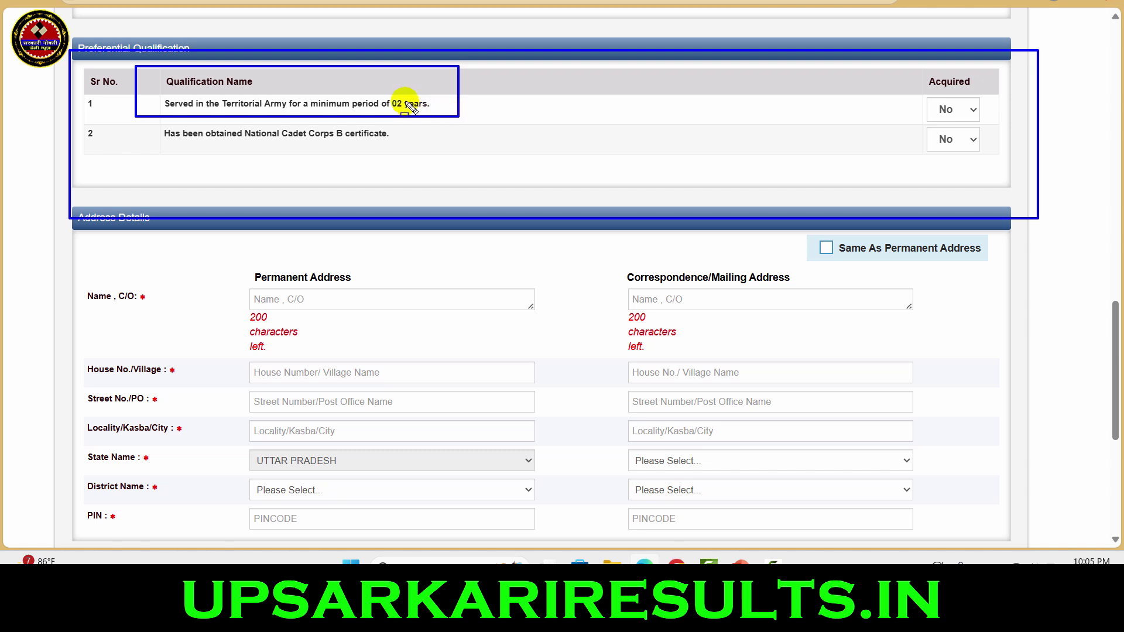
{"action": "left_click_drag", "start_coordinate": [315, 88], "coordinate": [467, 120]}
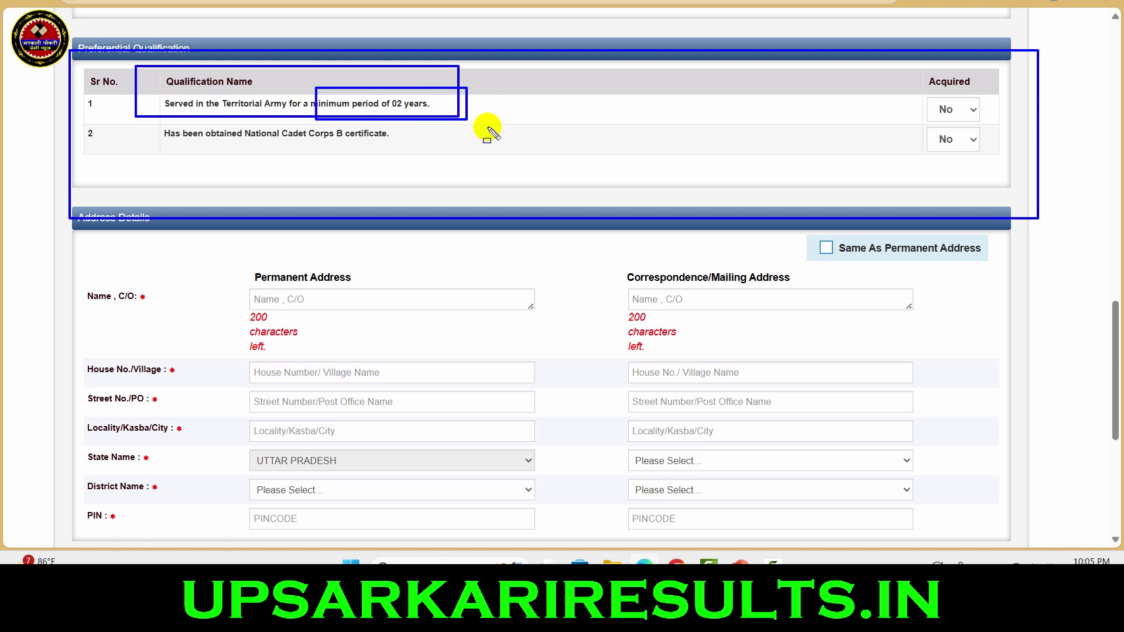
{"action": "left_click_drag", "start_coordinate": [895, 97], "coordinate": [1010, 120]}
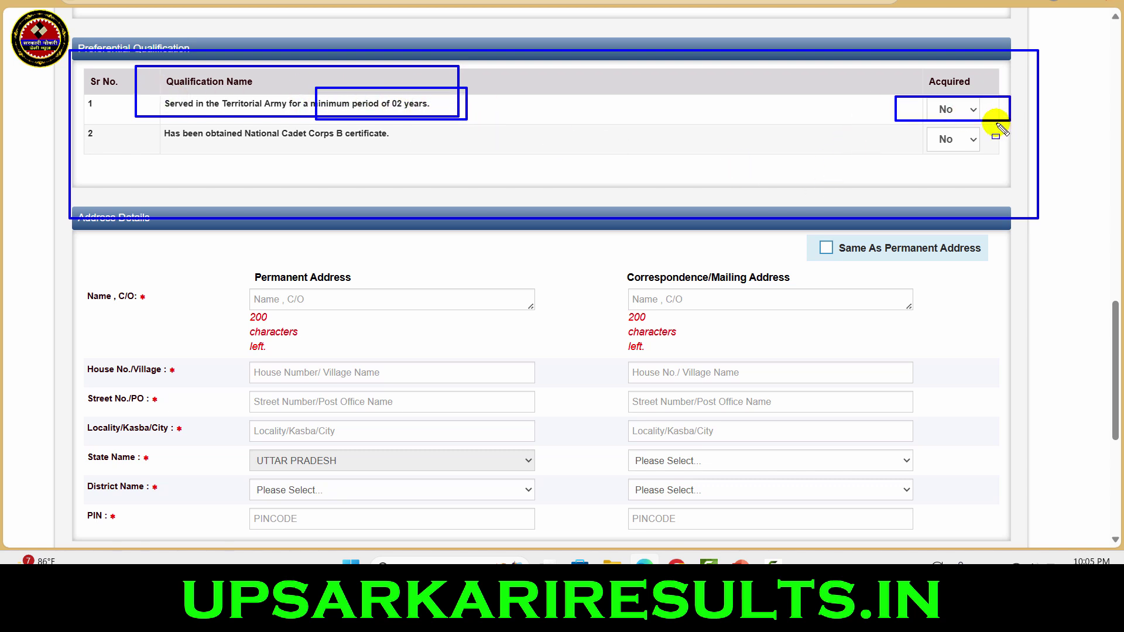
{"action": "mouse_move", "coordinate": [155, 120]}
{"action": "left_mouse_down"}
{"action": "mouse_move", "coordinate": [345, 158]}
{"action": "mouse_move", "coordinate": [419, 153]}
{"action": "left_mouse_up"}
{"action": "key", "text": "Escape"}
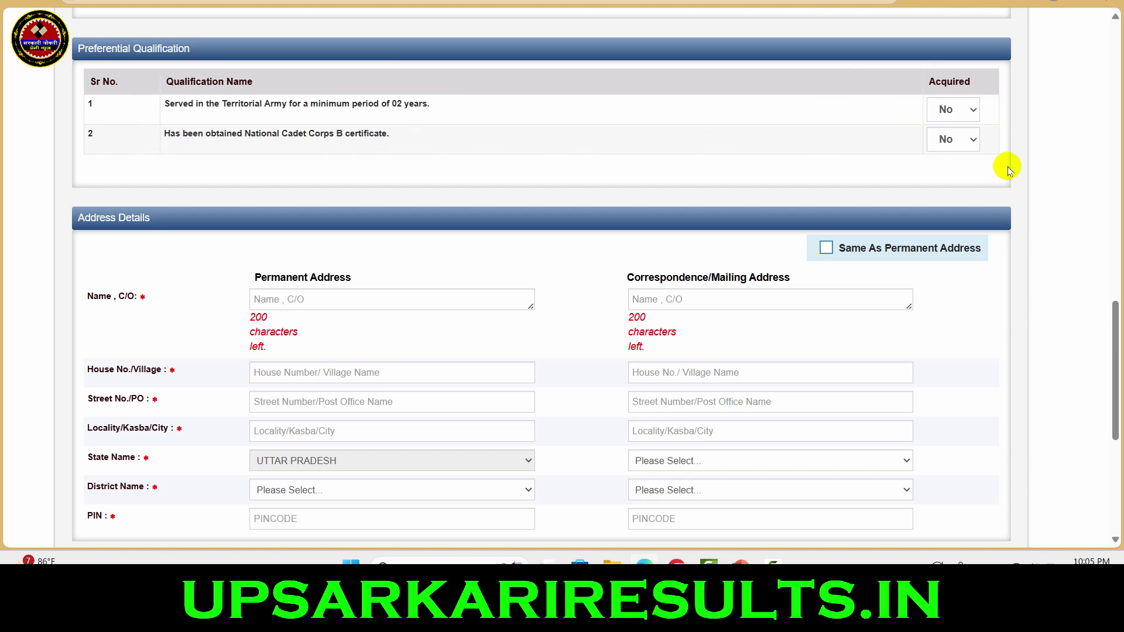
{"action": "left_click", "coordinate": [973, 107]}
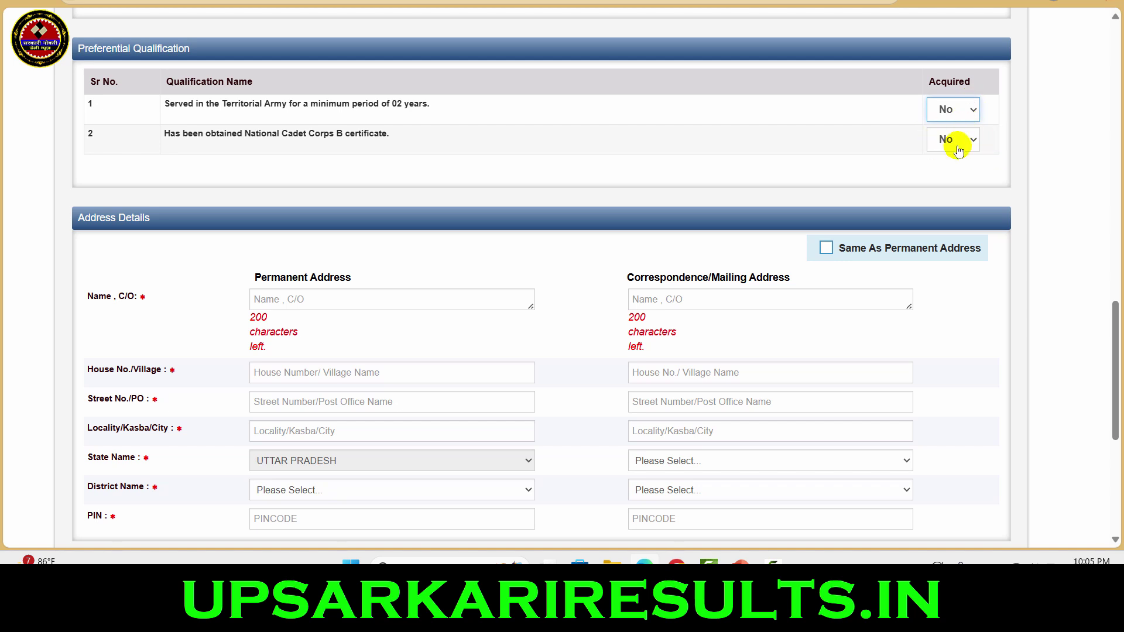
Fill in the candidate's permanent address, including name or C/O, village, post office, city, district and postal code.
{"action": "scroll", "coordinate": [953, 143], "scroll_direction": "down", "scroll_amount": 2}
{"action": "left_click", "coordinate": [826, 150]}
{"action": "left_click", "coordinate": [827, 151]}
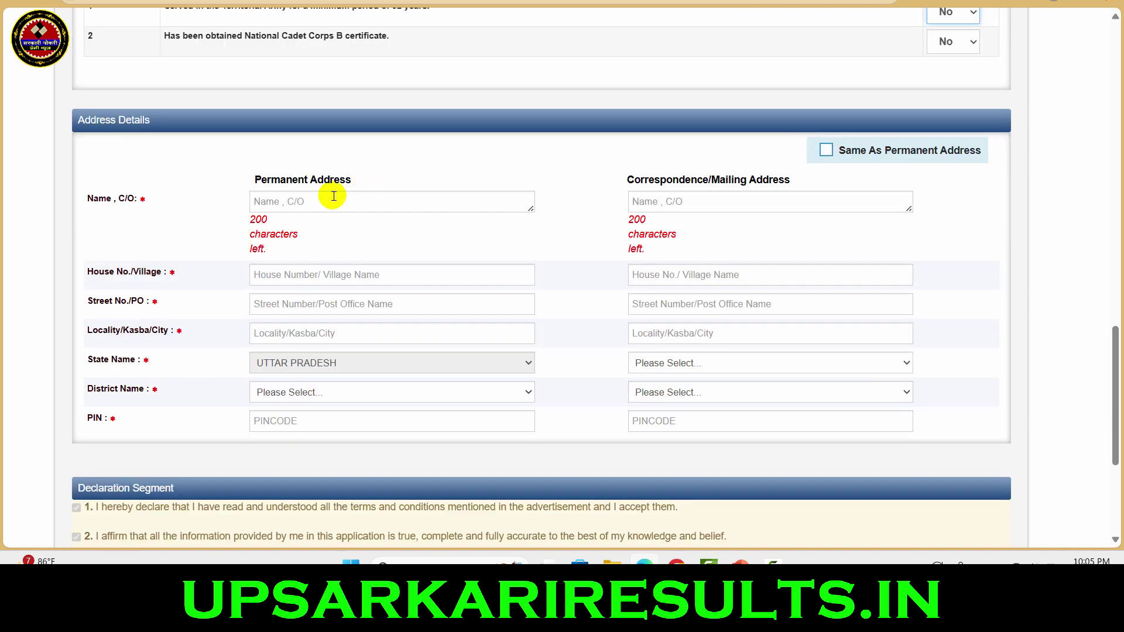
{"action": "left_click_drag", "start_coordinate": [238, 177], "coordinate": [457, 442]}
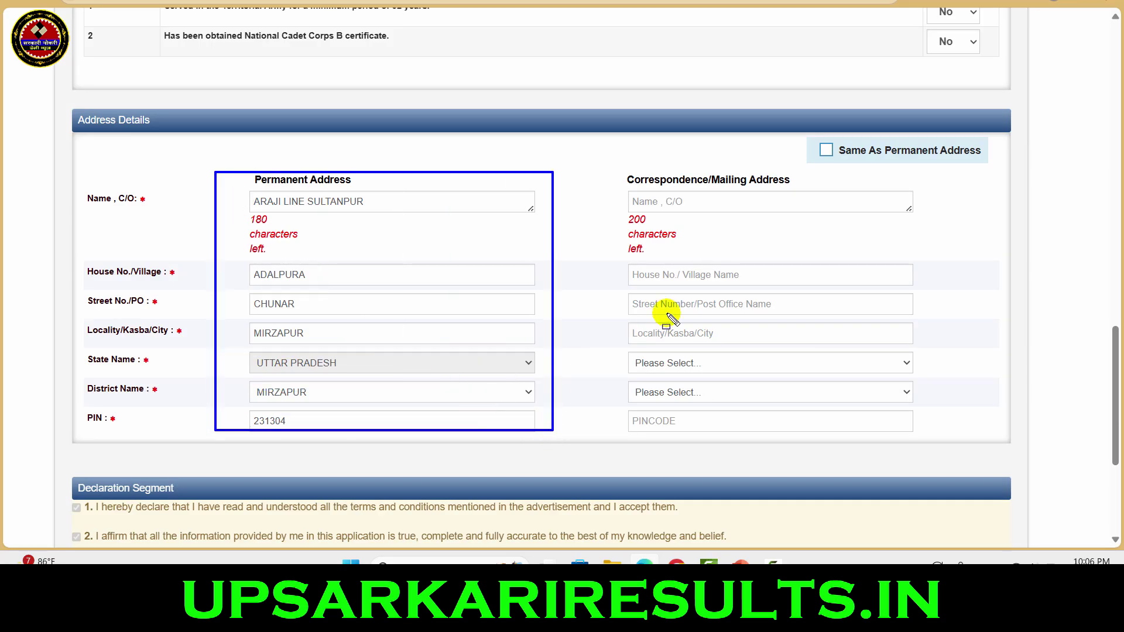
Set the correspondence address to be the same as the permanent address and check the copied fields.
{"action": "left_click_drag", "start_coordinate": [805, 135], "coordinate": [866, 158]}
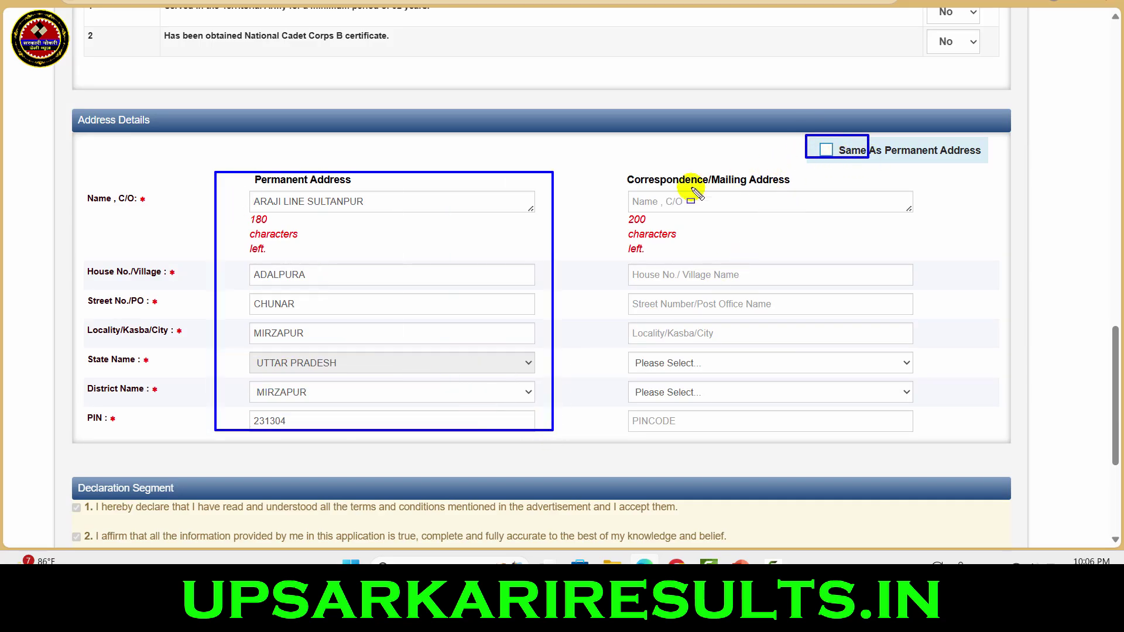
{"action": "mouse_move", "coordinate": [619, 179]}
{"action": "left_mouse_down"}
{"action": "mouse_move", "coordinate": [716, 268]}
{"action": "mouse_move", "coordinate": [901, 398]}
{"action": "left_mouse_up"}
{"action": "key", "text": "Escape"}
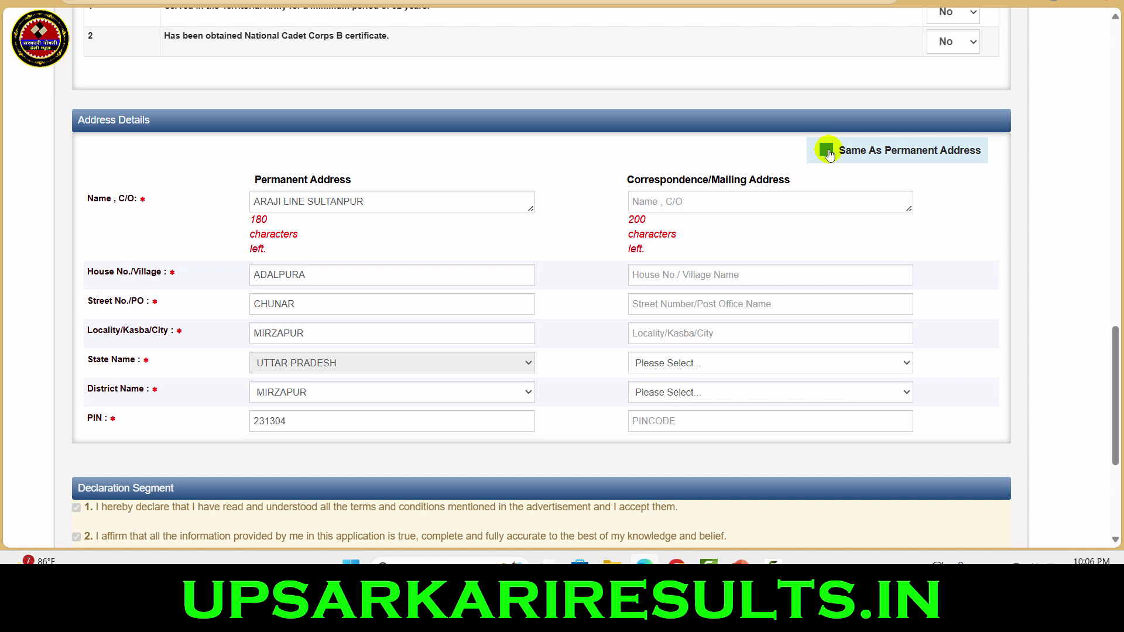
{"action": "left_click", "coordinate": [828, 153]}
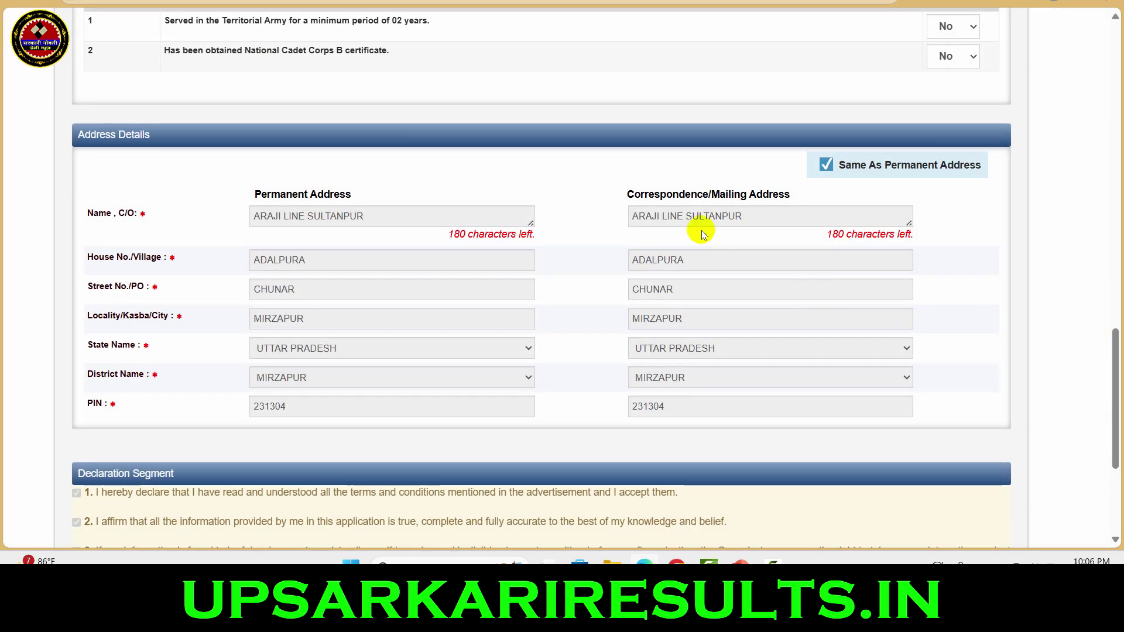
{"action": "mouse_move", "coordinate": [619, 187]}
{"action": "left_mouse_down"}
{"action": "mouse_move", "coordinate": [961, 427]}
{"action": "mouse_move", "coordinate": [945, 429]}
{"action": "left_mouse_up"}
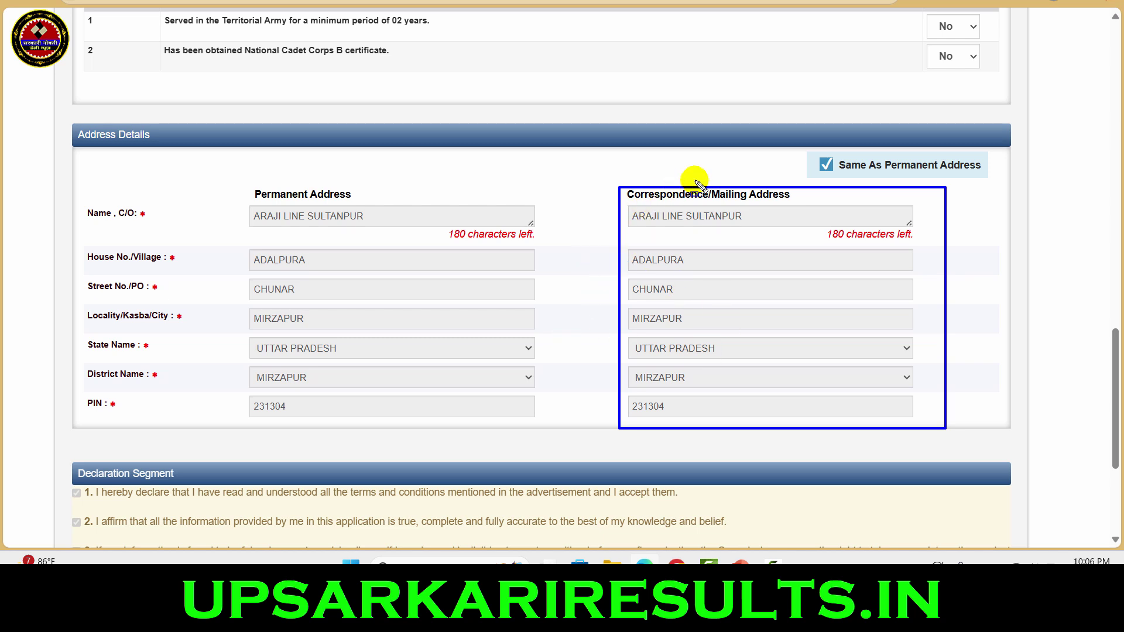
{"action": "left_click_drag", "start_coordinate": [803, 142], "coordinate": [860, 172]}
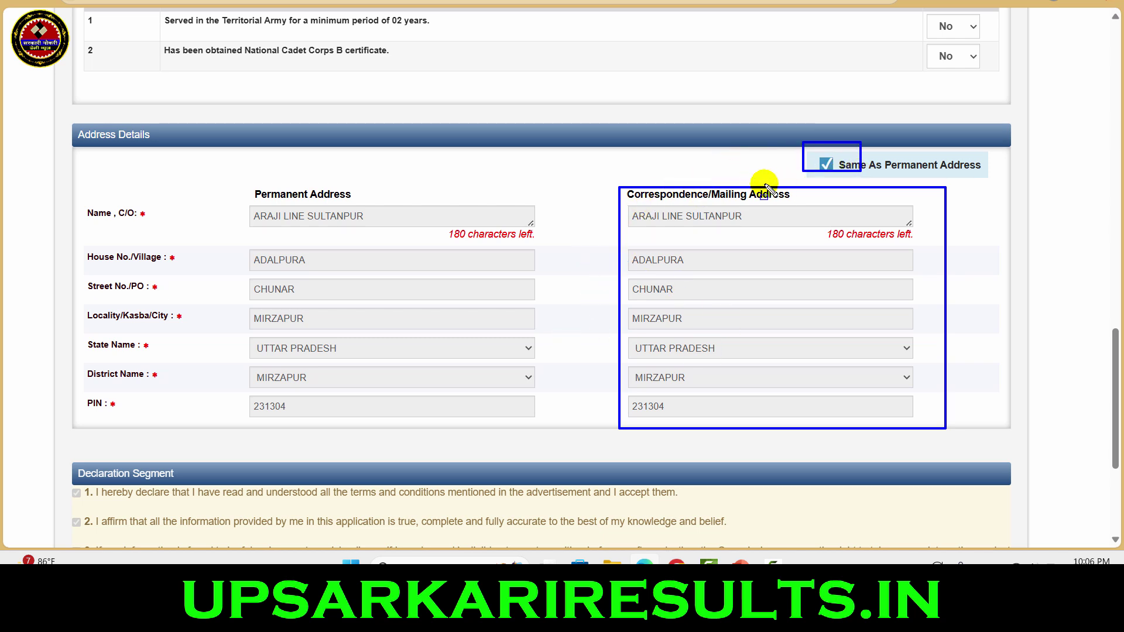
{"action": "left_click_drag", "start_coordinate": [615, 191], "coordinate": [929, 421]}
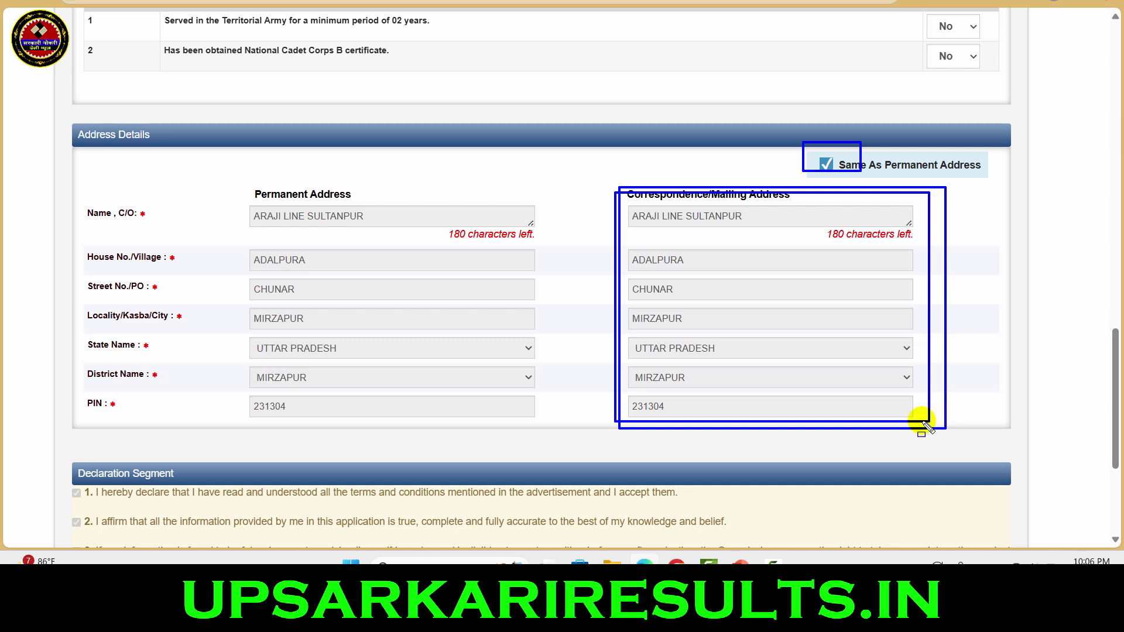
{"action": "key", "text": "Escape"}
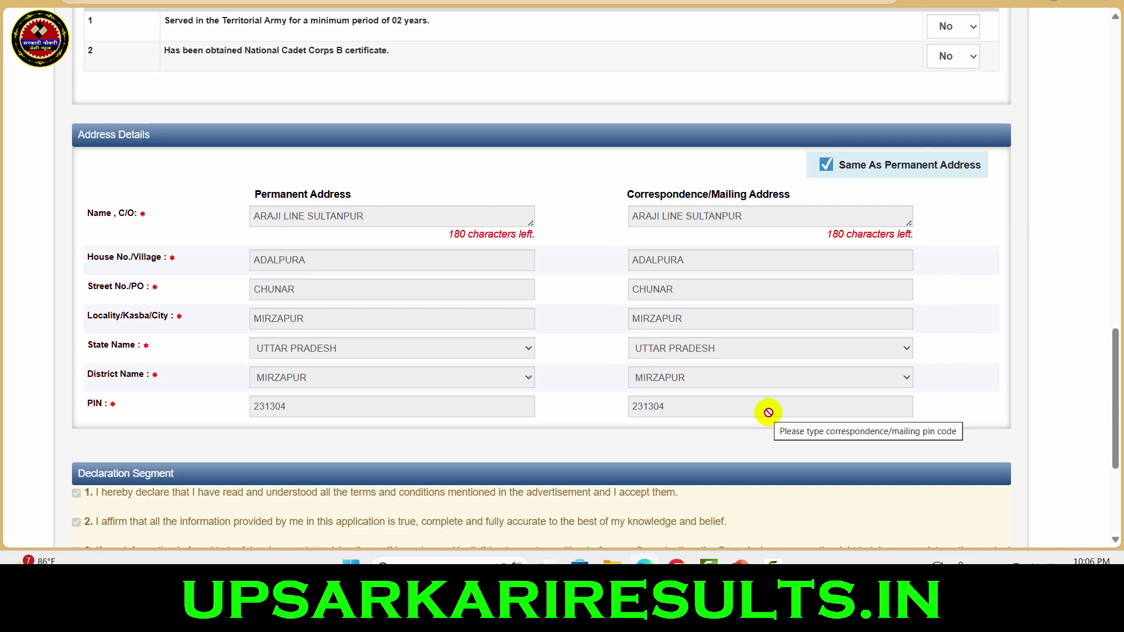
Set the declaration acceptance to Yes and open the preview of the application, confirming the preview request.
{"action": "scroll", "coordinate": [768, 412], "scroll_direction": "down", "scroll_amount": 3}
{"action": "left_click", "coordinate": [410, 407]}
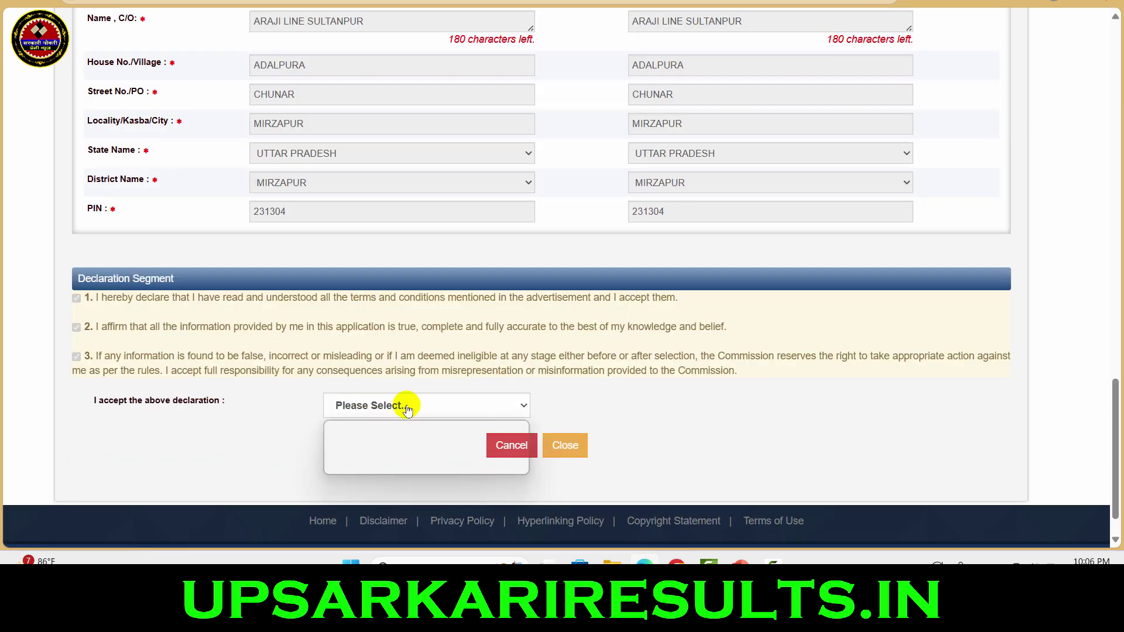
{"action": "left_click", "coordinate": [344, 466]}
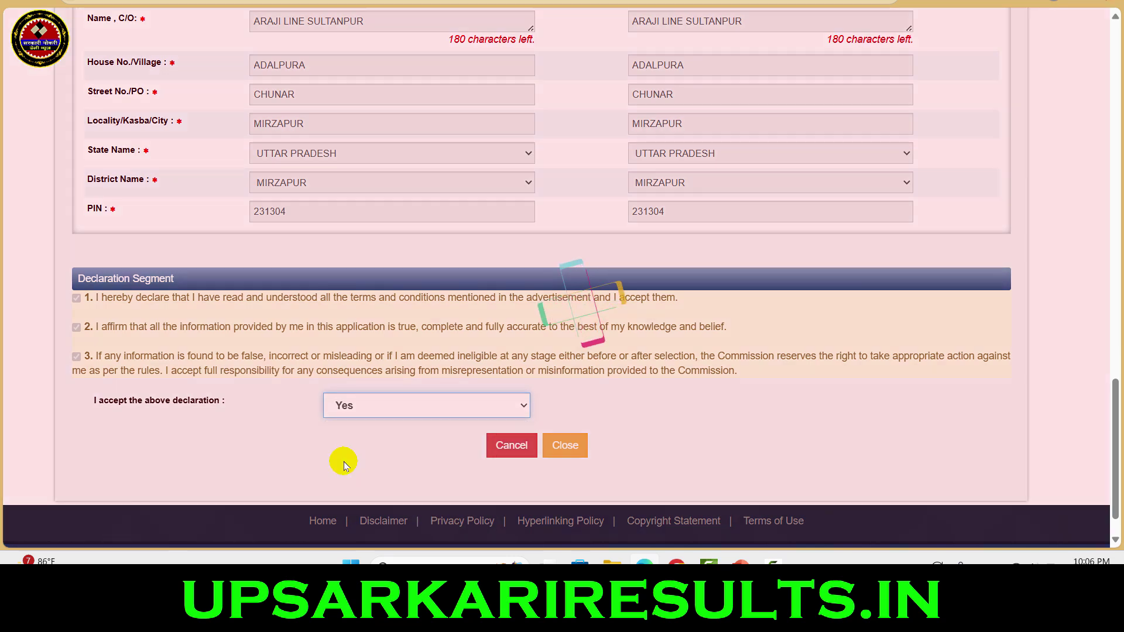
{"action": "mouse_move", "coordinate": [47, 274]}
{"action": "left_mouse_down"}
{"action": "mouse_move", "coordinate": [371, 452]}
{"action": "mouse_move", "coordinate": [395, 454]}
{"action": "left_mouse_up"}
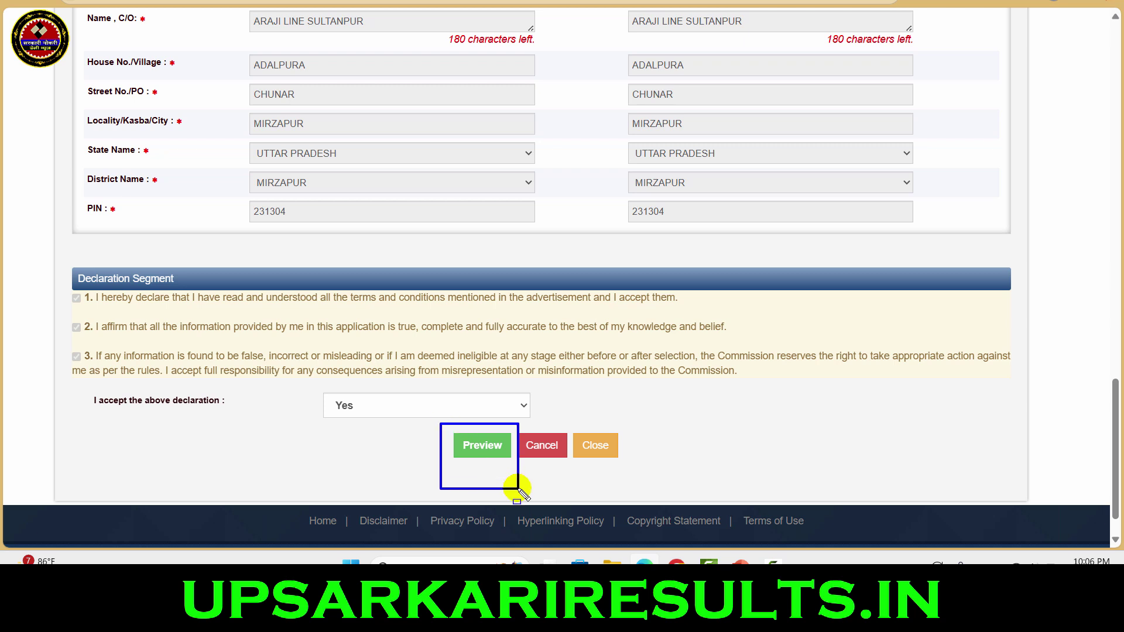
{"action": "left_click", "coordinate": [480, 451]}
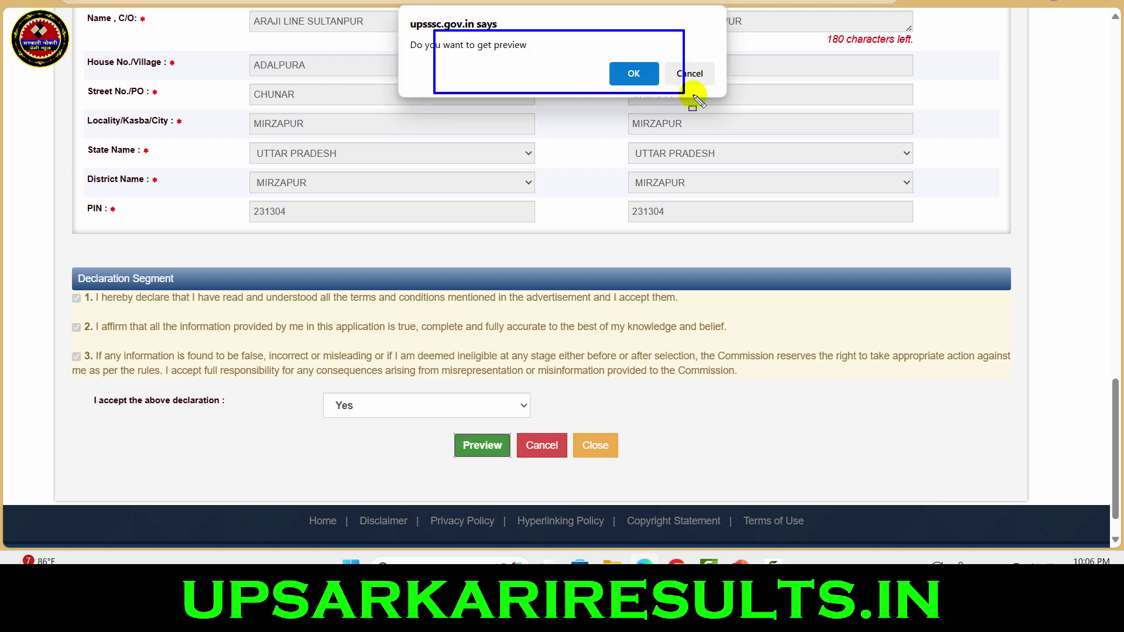
{"action": "left_click", "coordinate": [634, 74]}
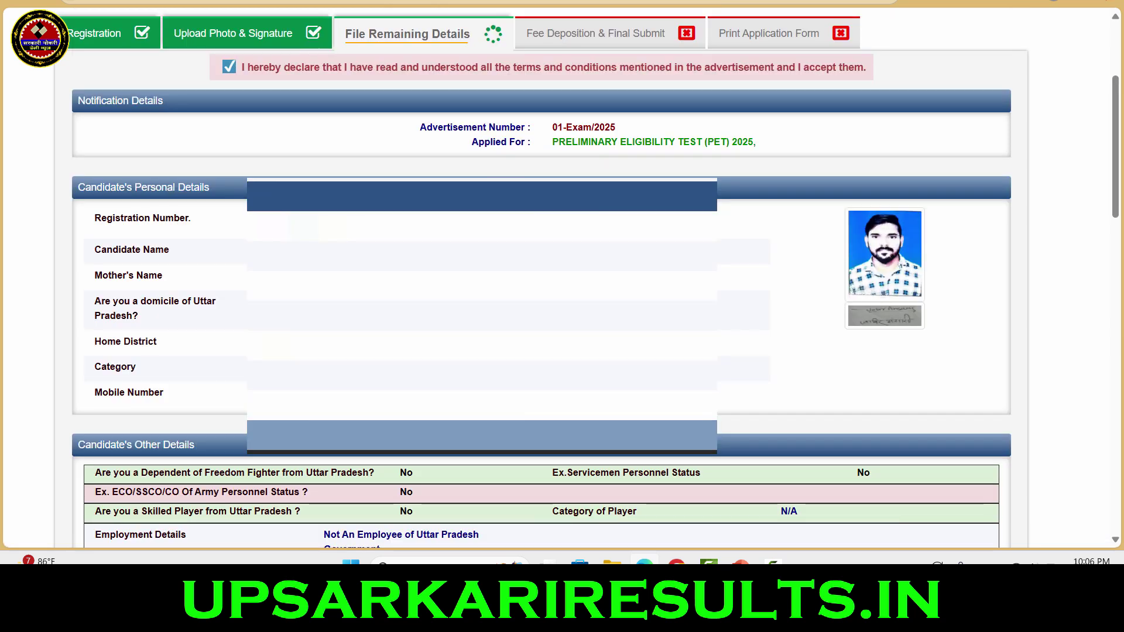
Check the previewed address and declaration details and enter the verification code displayed in the image.
{"action": "scroll", "coordinate": [679, 270], "scroll_direction": "down", "scroll_amount": 20}
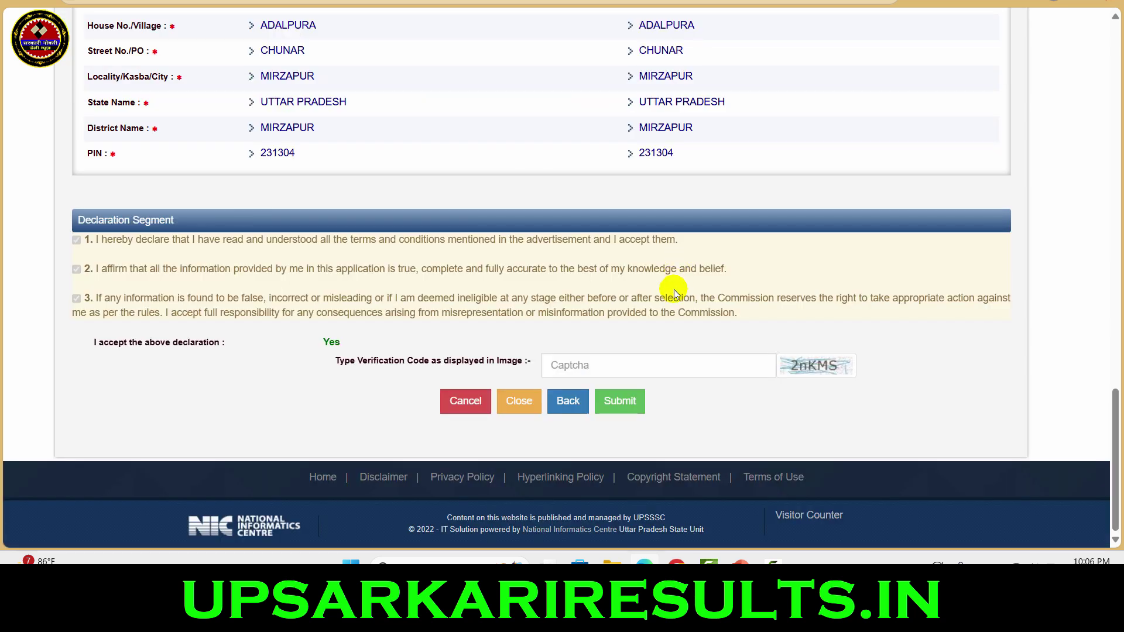
{"action": "left_click_drag", "start_coordinate": [159, 58], "coordinate": [519, 123]}
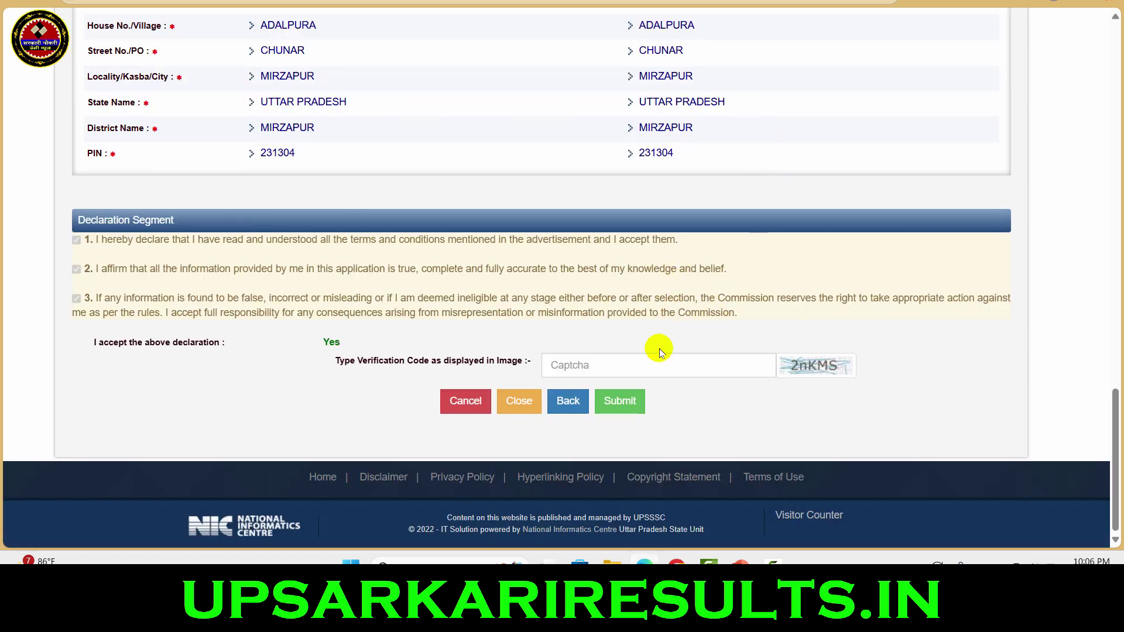
{"action": "left_click", "coordinate": [623, 364]}
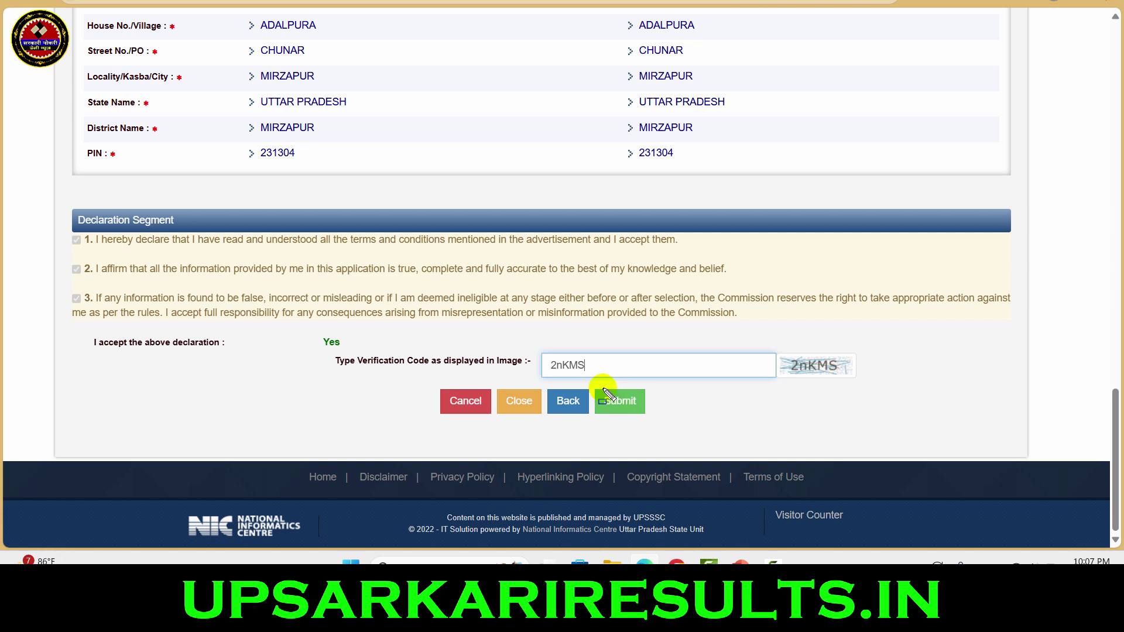
{"action": "mouse_move", "coordinate": [601, 388]}
{"action": "left_mouse_down"}
{"action": "mouse_move", "coordinate": [654, 411]}
{"action": "mouse_move", "coordinate": [645, 414]}
{"action": "left_mouse_up"}
{"action": "mouse_move", "coordinate": [214, 49]}
{"action": "left_mouse_down"}
{"action": "mouse_move", "coordinate": [296, 84]}
{"action": "mouse_move", "coordinate": [733, 195]}
{"action": "mouse_move", "coordinate": [770, 182]}
{"action": "left_mouse_up"}
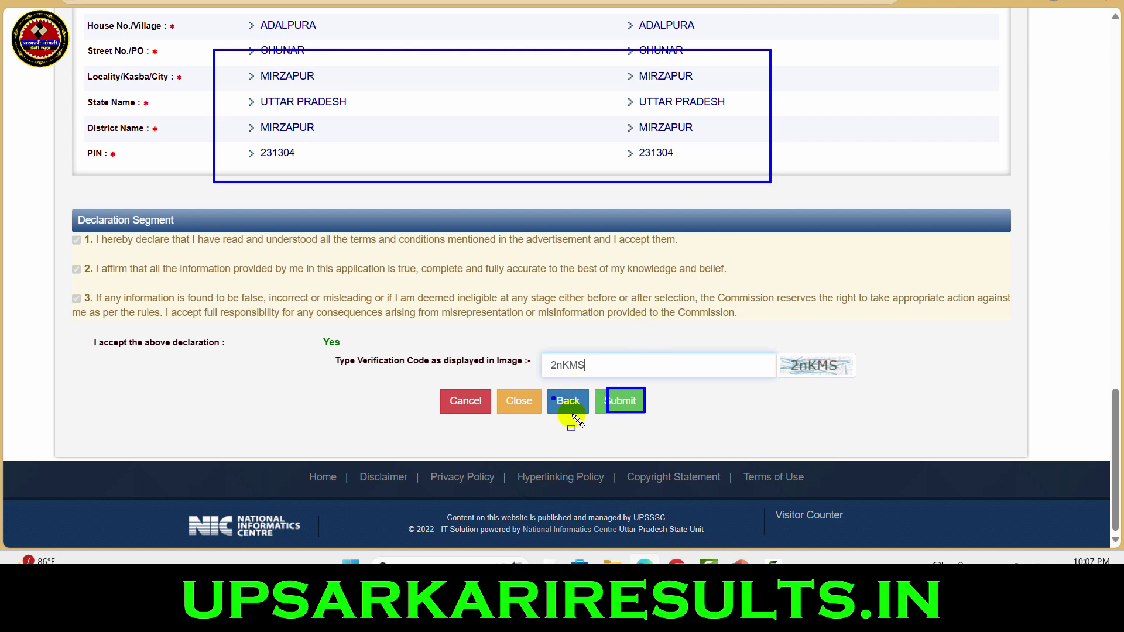
{"action": "left_click_drag", "start_coordinate": [577, 420], "coordinate": [592, 426]}
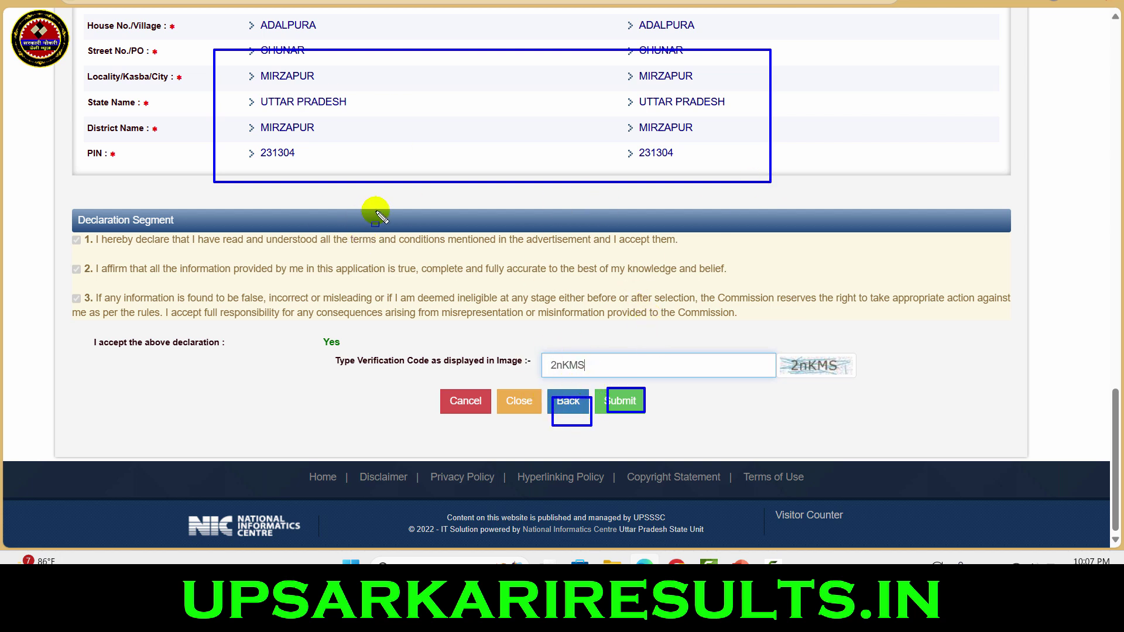
{"action": "key", "text": "Escape"}
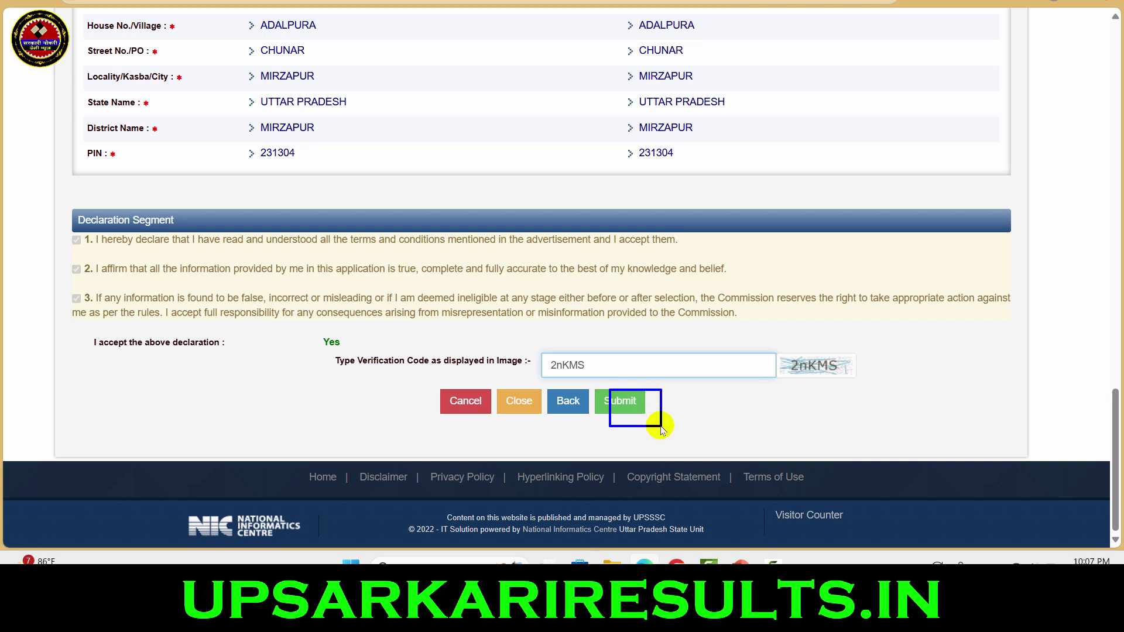
Submit the previewed application and confirm its details for provisional submission to UPSSSC Lucknow.
{"action": "left_click", "coordinate": [626, 403]}
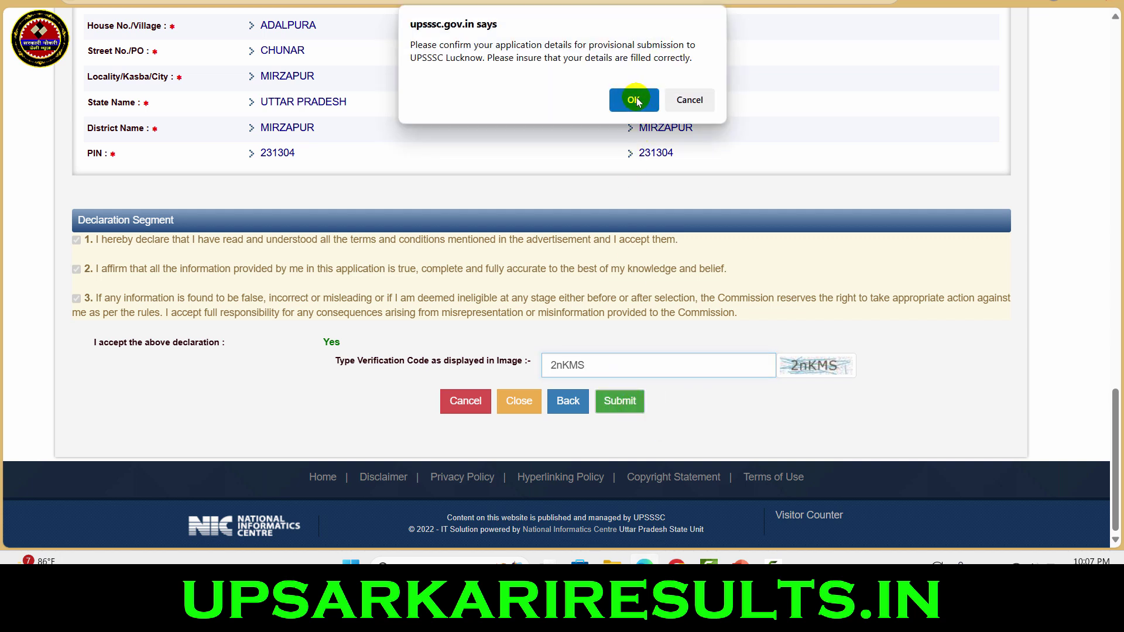
{"action": "key", "text": "ctrl+shift+d"}
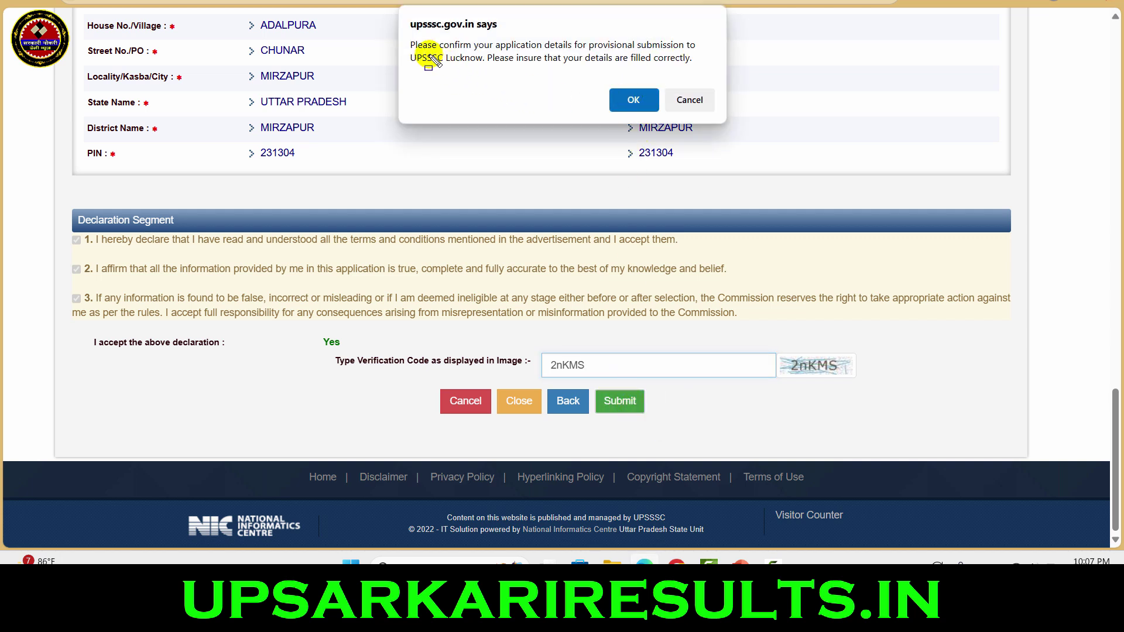
{"action": "left_click_drag", "start_coordinate": [401, 34], "coordinate": [697, 76]}
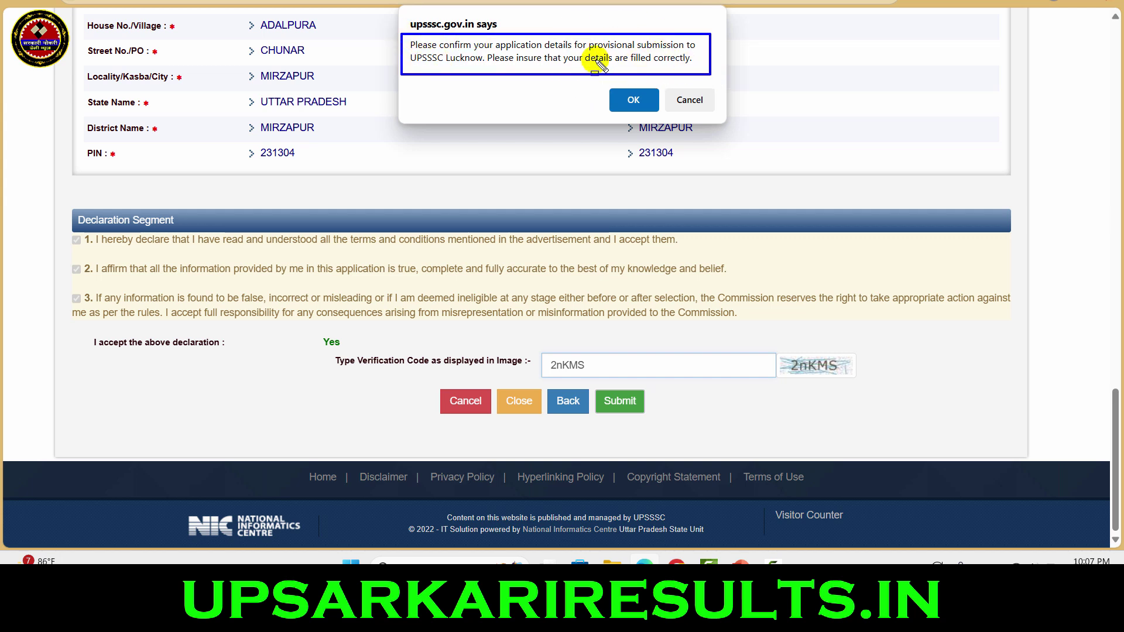
{"action": "mouse_move", "coordinate": [578, 34]}
{"action": "left_mouse_down"}
{"action": "mouse_move", "coordinate": [627, 53]}
{"action": "mouse_move", "coordinate": [700, 53]}
{"action": "left_mouse_up"}
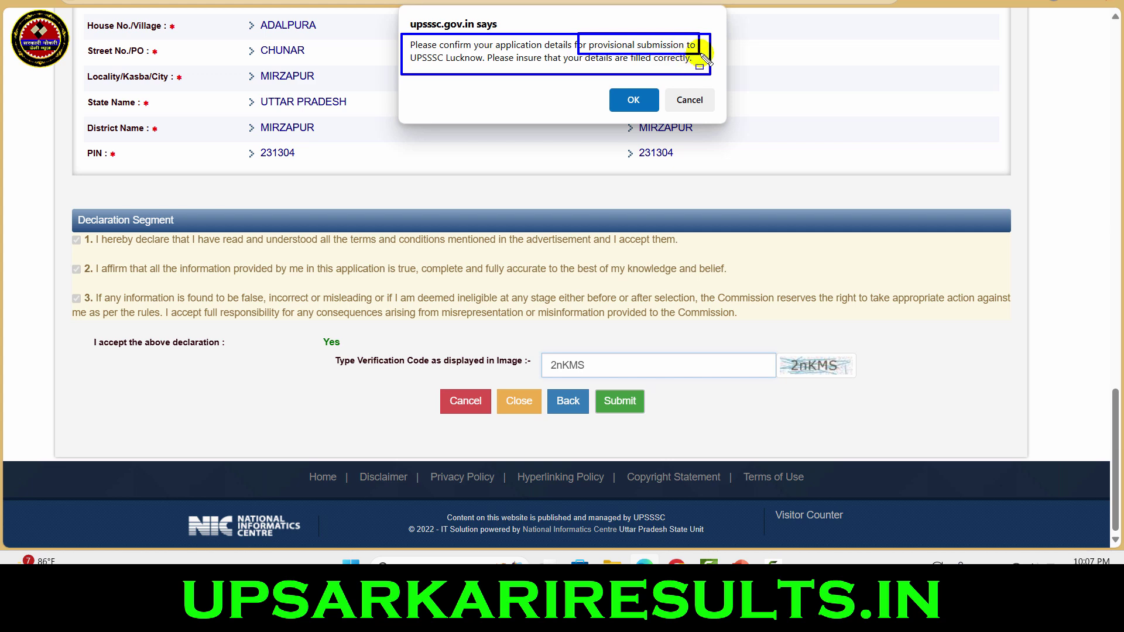
{"action": "key", "text": "Escape"}
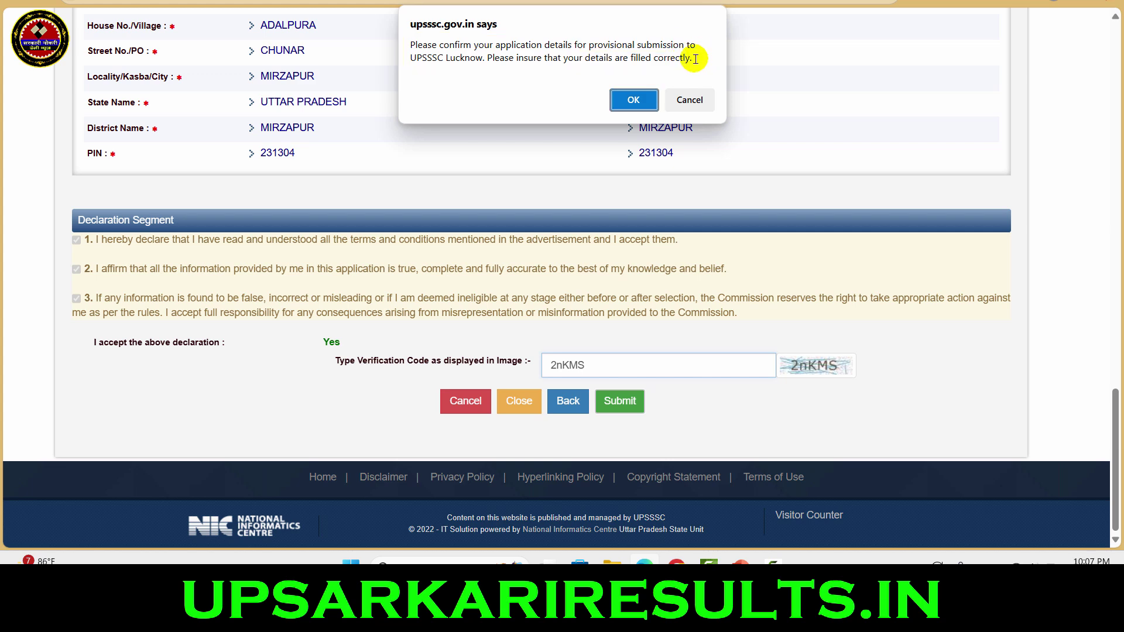
{"action": "left_click", "coordinate": [619, 101]}
Check the total fee payable for the application and proceed to pay the required fee.
{"action": "left_click_drag", "start_coordinate": [262, 187], "coordinate": [835, 400]}
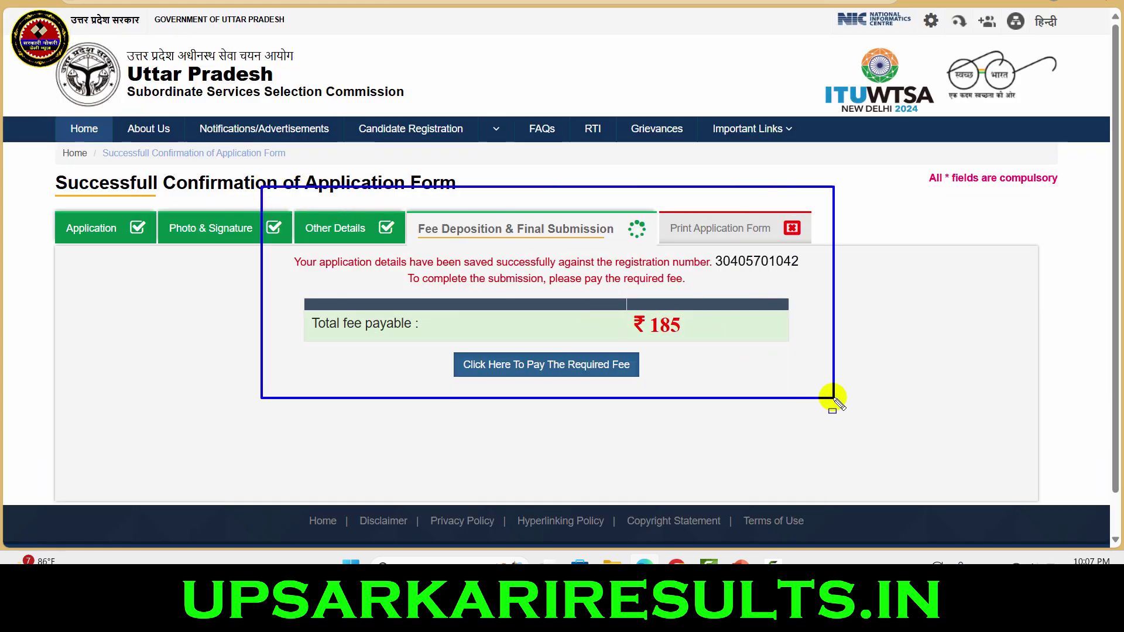
{"action": "left_click_drag", "start_coordinate": [419, 214], "coordinate": [615, 243]}
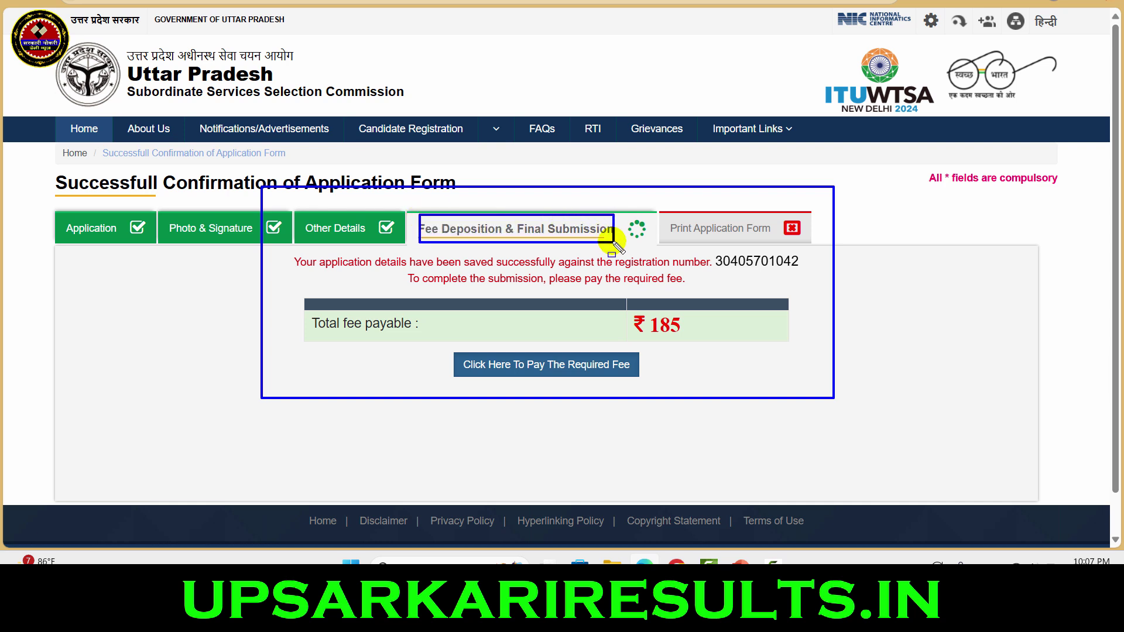
{"action": "mouse_move", "coordinate": [621, 297]}
{"action": "left_mouse_down"}
{"action": "mouse_move", "coordinate": [667, 338]}
{"action": "mouse_move", "coordinate": [708, 347]}
{"action": "left_mouse_up"}
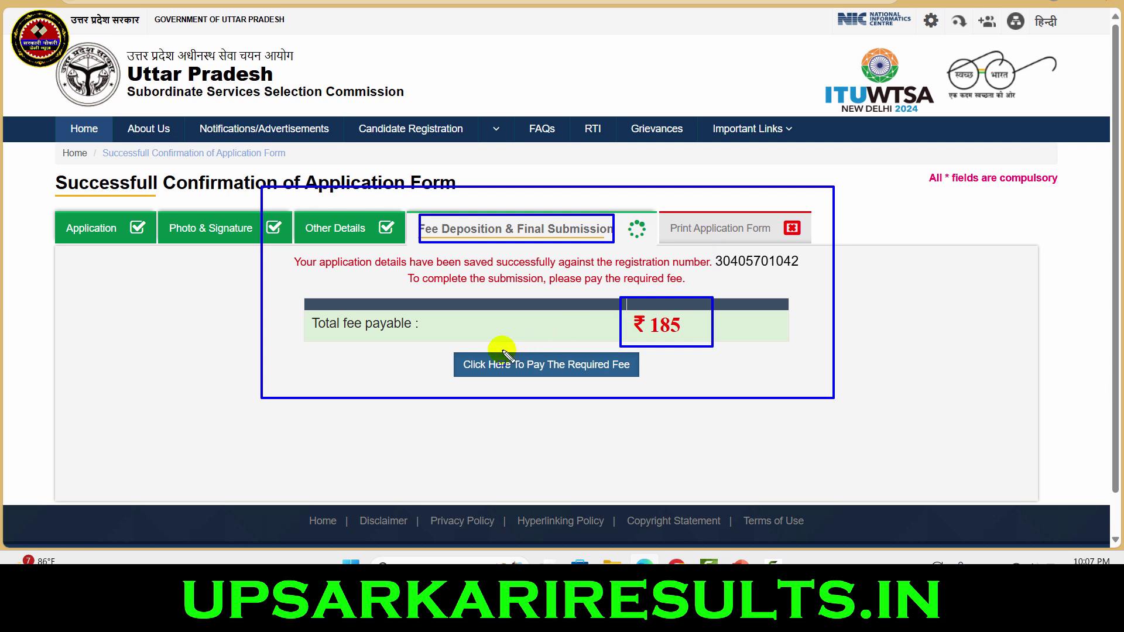
{"action": "left_click_drag", "start_coordinate": [445, 343], "coordinate": [649, 386]}
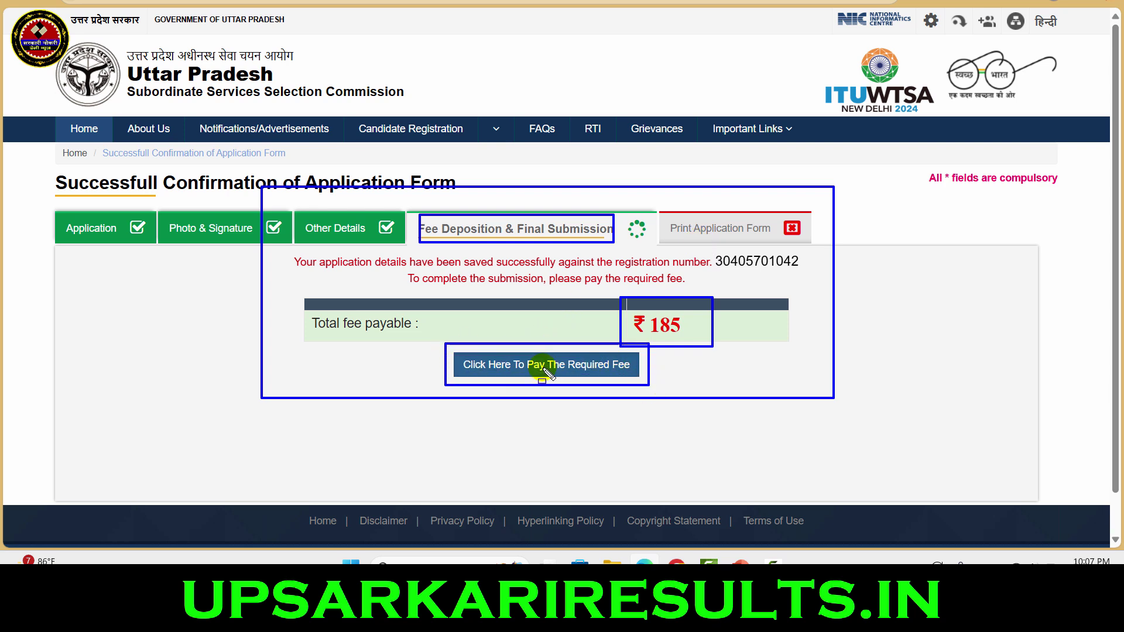
{"action": "left_click_drag", "start_coordinate": [528, 346], "coordinate": [633, 383]}
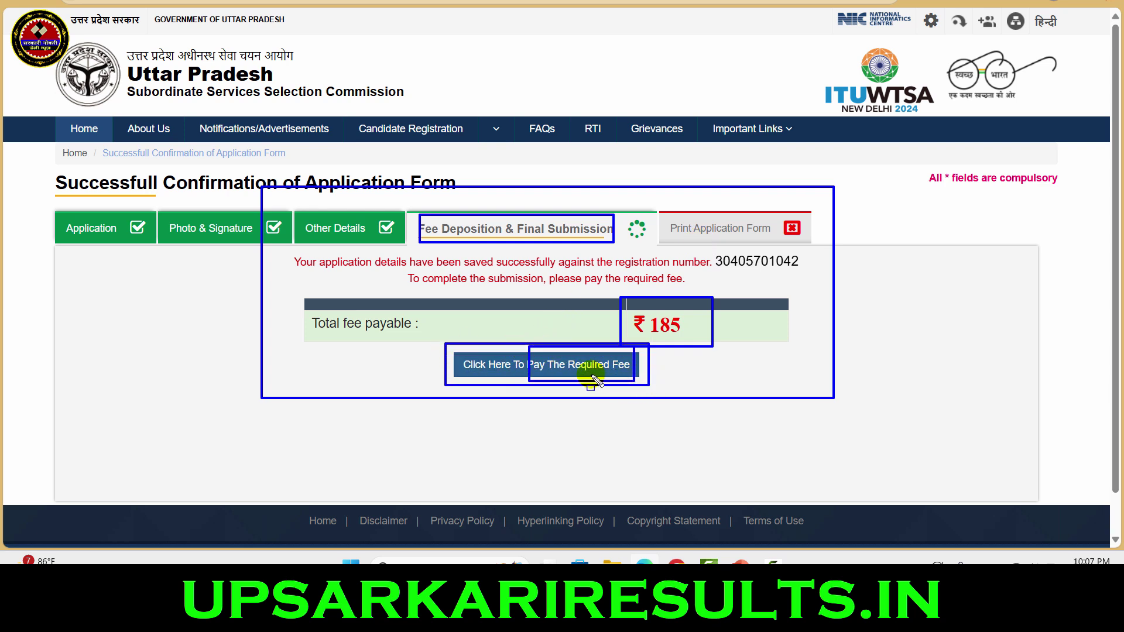
{"action": "left_click", "coordinate": [590, 370]}
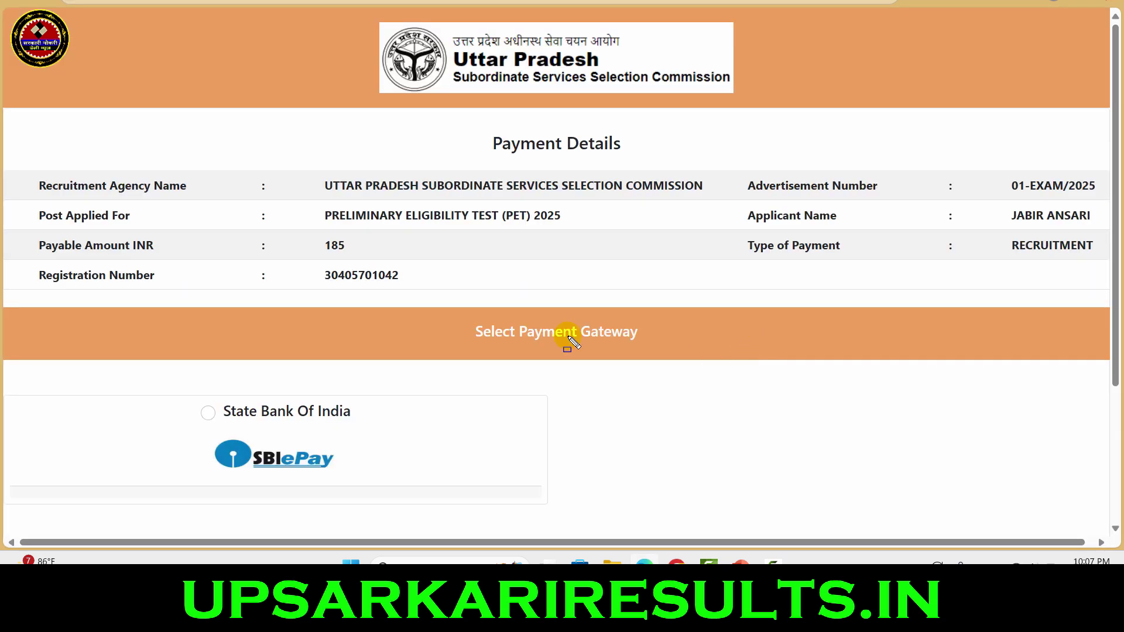
Select State Bank of India as the payment gateway, accept the refund terms and proceed for fee deposition.
{"action": "left_click_drag", "start_coordinate": [36, 151], "coordinate": [1076, 326]}
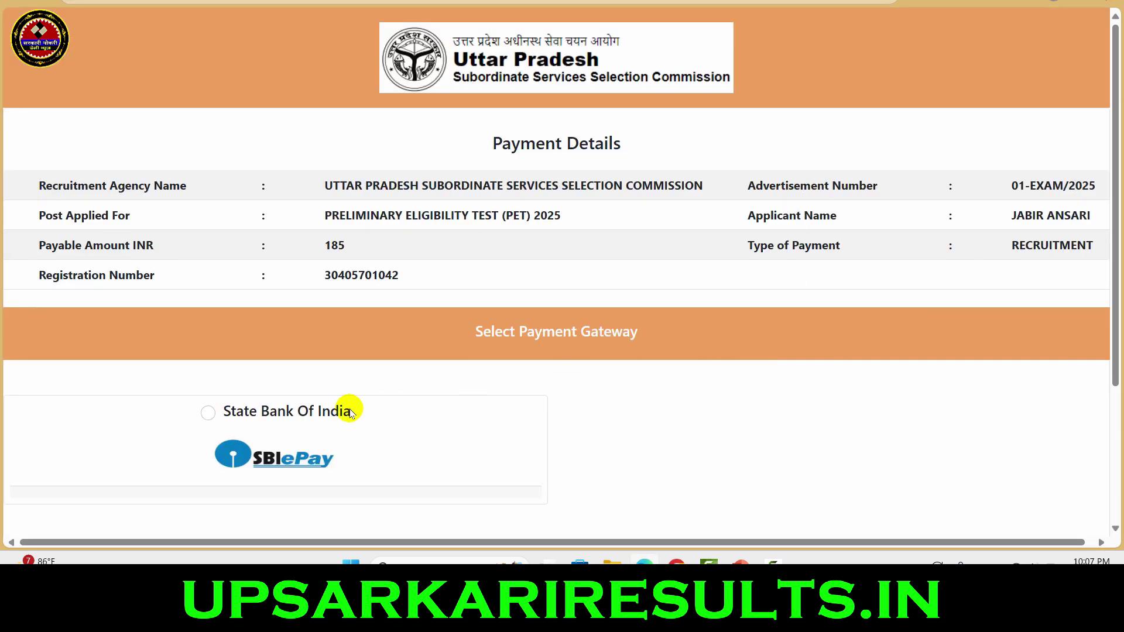
{"action": "mouse_move", "coordinate": [184, 389]}
{"action": "left_mouse_down"}
{"action": "mouse_move", "coordinate": [275, 447]}
{"action": "mouse_move", "coordinate": [388, 481]}
{"action": "left_mouse_up"}
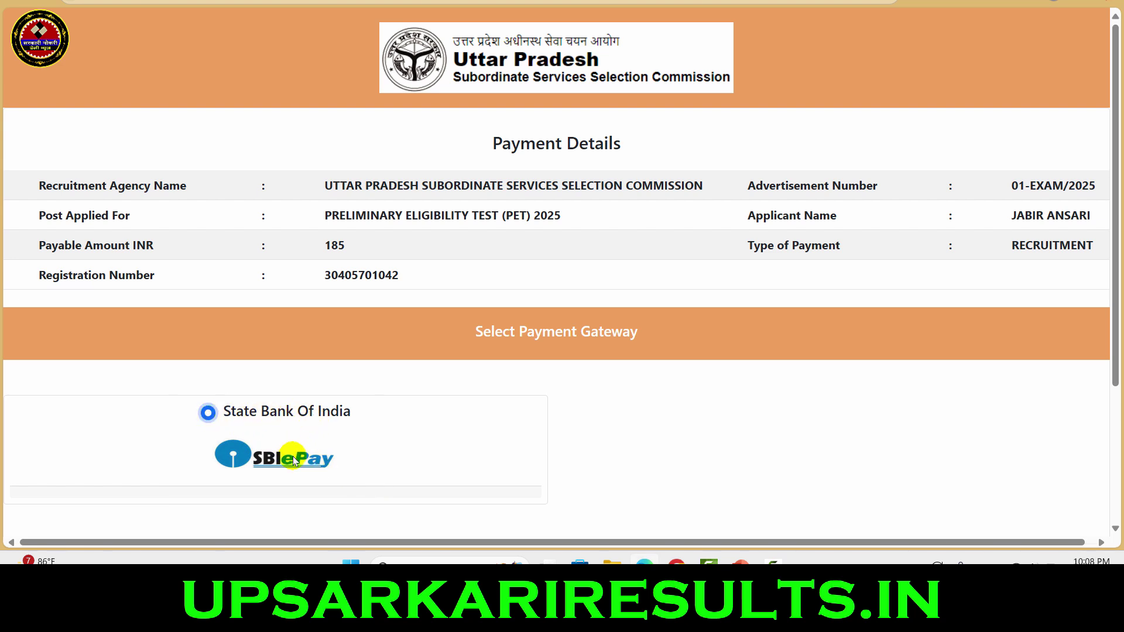
{"action": "scroll", "coordinate": [294, 461], "scroll_direction": "down", "scroll_amount": 3}
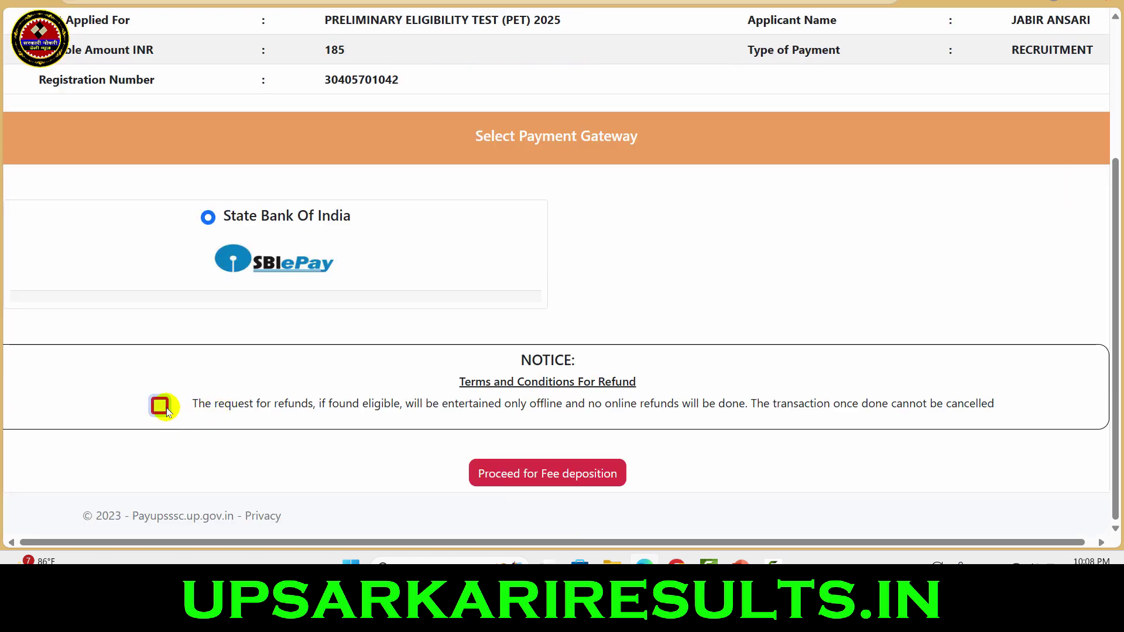
{"action": "left_click_drag", "start_coordinate": [433, 339], "coordinate": [654, 409]}
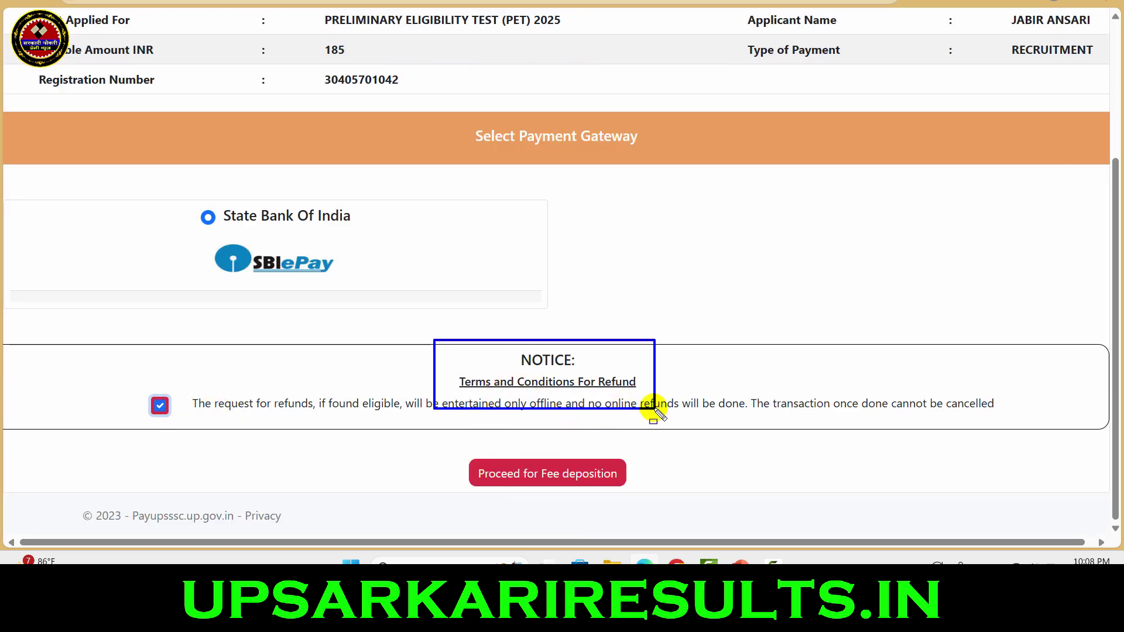
{"action": "left_click", "coordinate": [573, 478]}
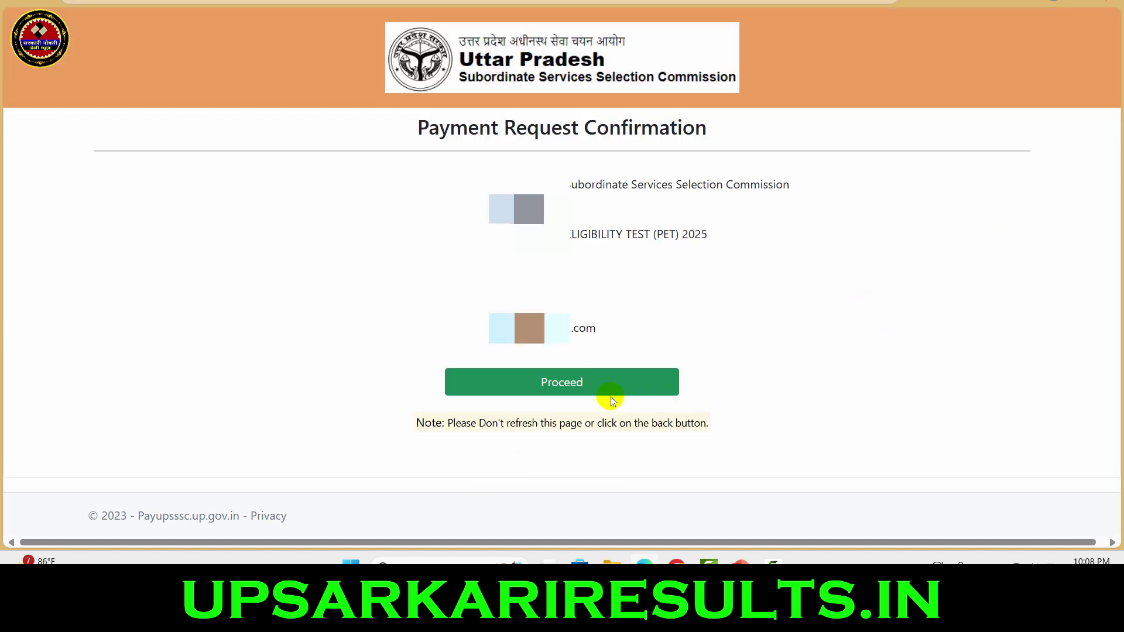
Check the payment request confirmation details and proceed to the SBI ePay payment page.
{"action": "mouse_move", "coordinate": [437, 131]}
{"action": "left_mouse_down"}
{"action": "mouse_move", "coordinate": [780, 375]}
{"action": "mouse_move", "coordinate": [799, 368]}
{"action": "left_mouse_up"}
{"action": "left_click_drag", "start_coordinate": [475, 262], "coordinate": [529, 274]}
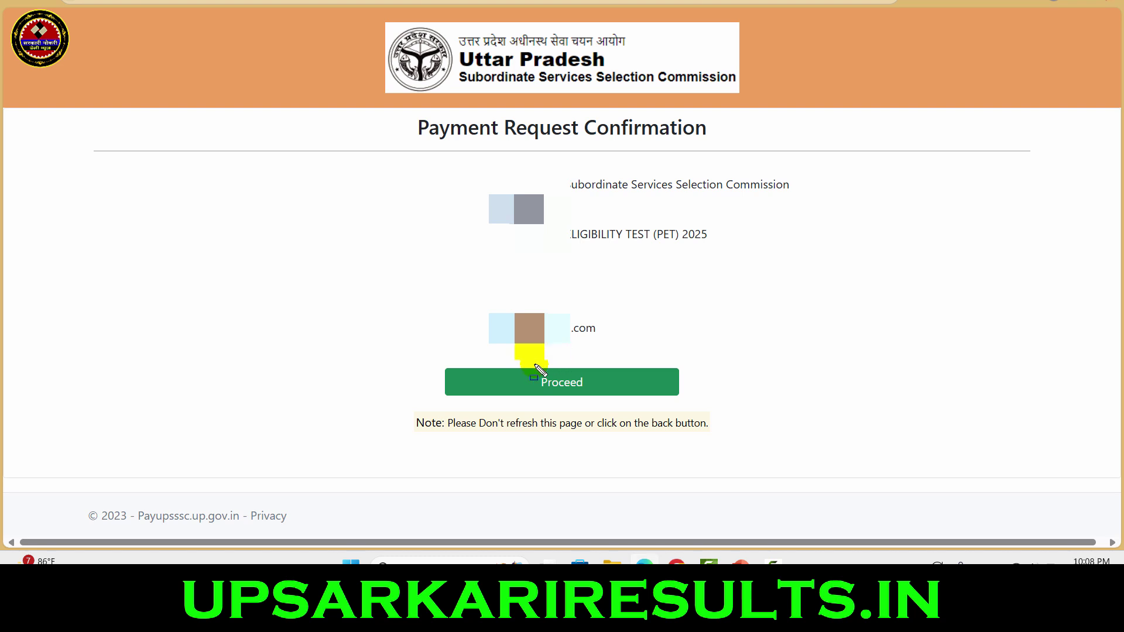
{"action": "left_click_drag", "start_coordinate": [523, 364], "coordinate": [595, 418]}
{"action": "left_click", "coordinate": [576, 387]}
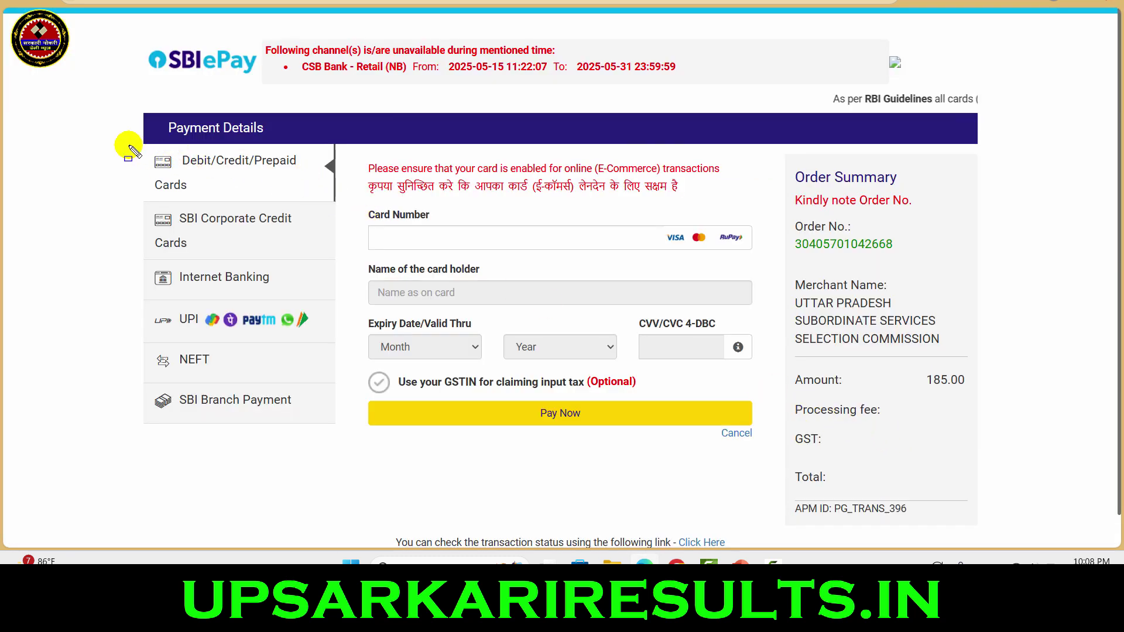
Review the available payment methods and the card details form, and choose UPI as the payment method for the application fee.
{"action": "mouse_move", "coordinate": [117, 138]}
{"action": "left_mouse_down"}
{"action": "mouse_move", "coordinate": [321, 445]}
{"action": "mouse_move", "coordinate": [342, 443]}
{"action": "left_mouse_up"}
{"action": "mouse_move", "coordinate": [359, 162]}
{"action": "left_mouse_down"}
{"action": "mouse_move", "coordinate": [398, 202]}
{"action": "mouse_move", "coordinate": [767, 449]}
{"action": "left_mouse_up"}
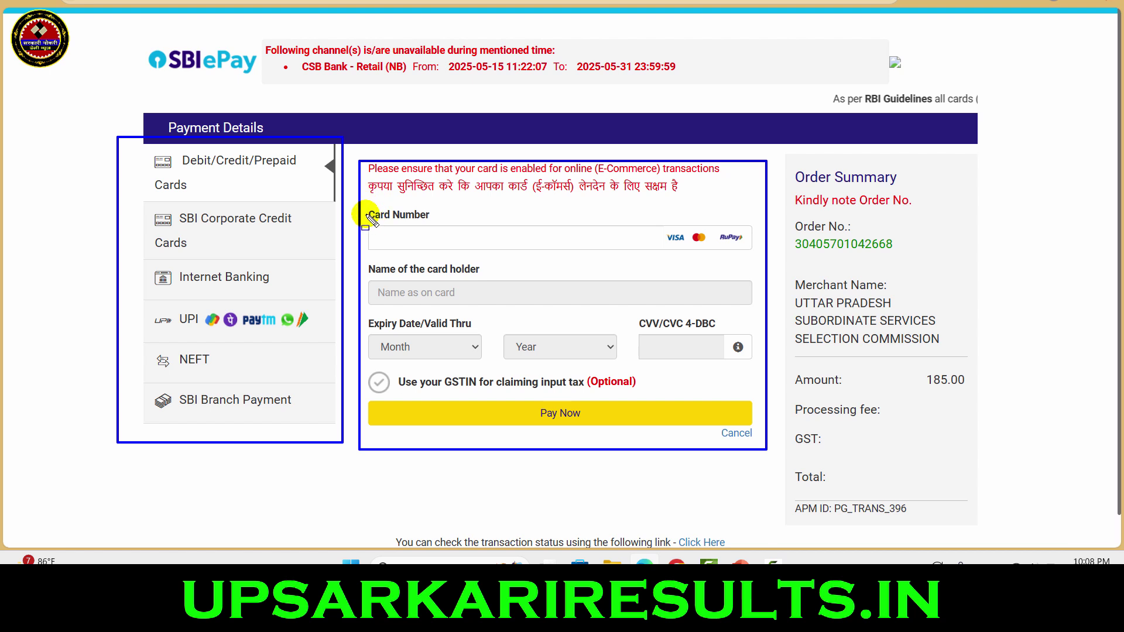
{"action": "mouse_move", "coordinate": [364, 213]}
{"action": "left_mouse_down"}
{"action": "mouse_move", "coordinate": [593, 271]}
{"action": "mouse_move", "coordinate": [715, 260]}
{"action": "left_mouse_up"}
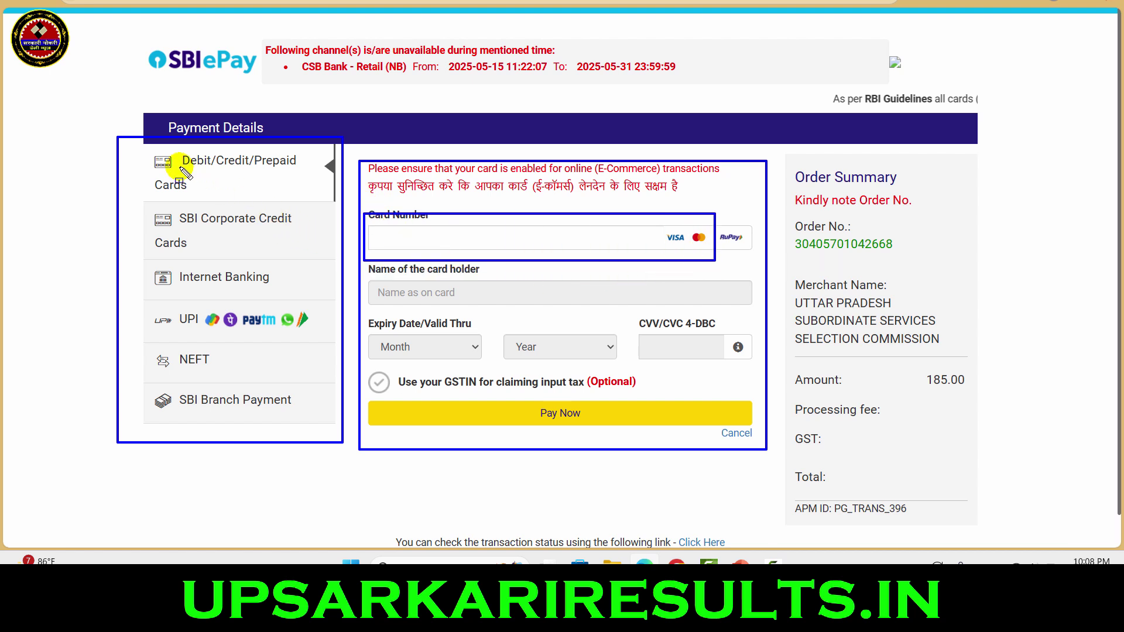
{"action": "left_click_drag", "start_coordinate": [153, 146], "coordinate": [220, 168]}
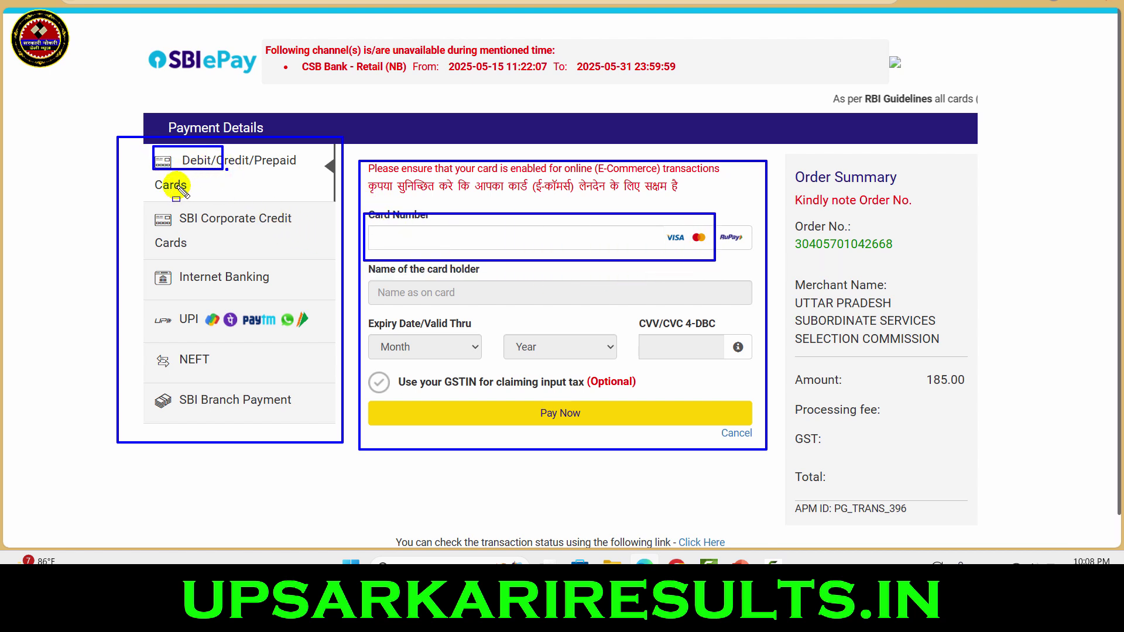
{"action": "mouse_move", "coordinate": [139, 301]}
{"action": "left_mouse_down"}
{"action": "mouse_move", "coordinate": [292, 347]}
{"action": "mouse_move", "coordinate": [317, 342]}
{"action": "left_mouse_up"}
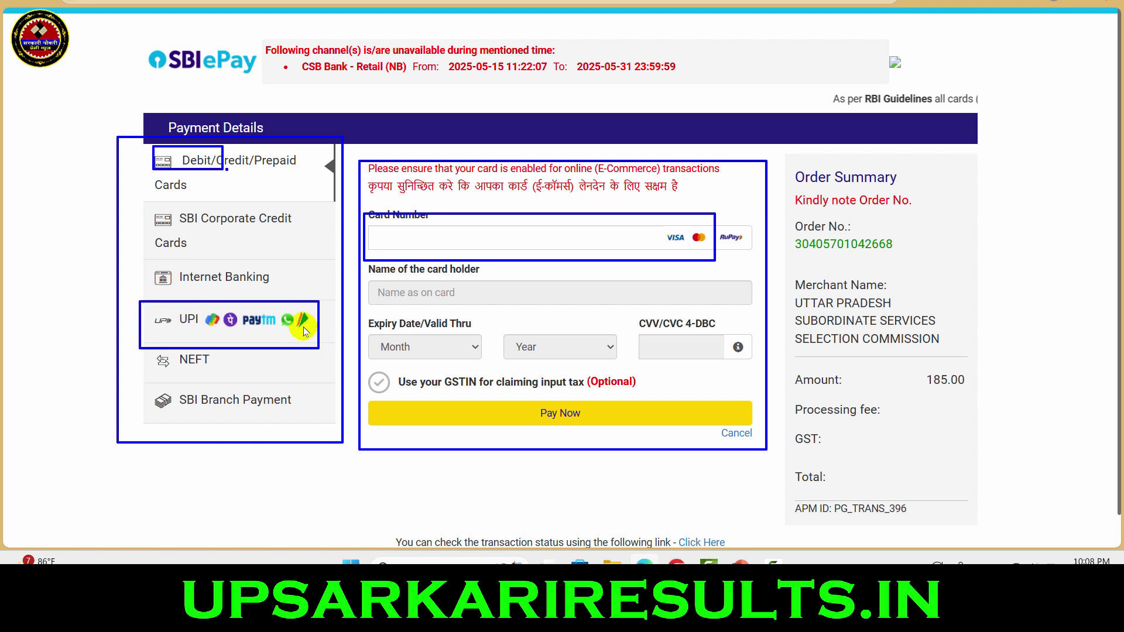
{"action": "left_click", "coordinate": [305, 332]}
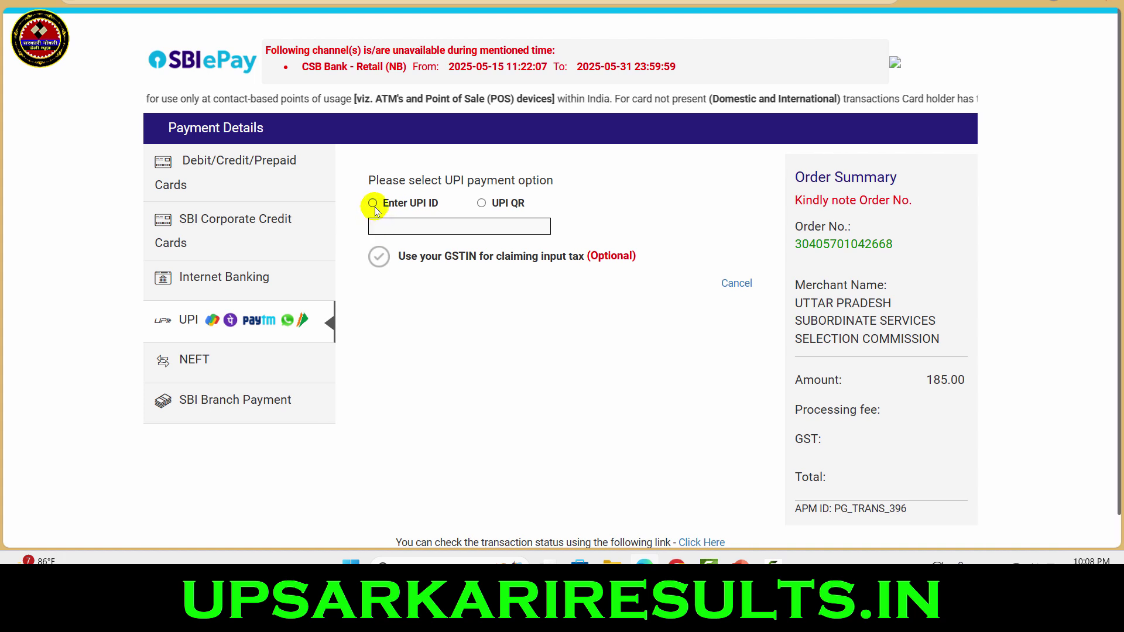
Compare the UPI ID and QR choices and select UPI QR as the UPI payment option.
{"action": "left_click_drag", "start_coordinate": [371, 215], "coordinate": [436, 235]}
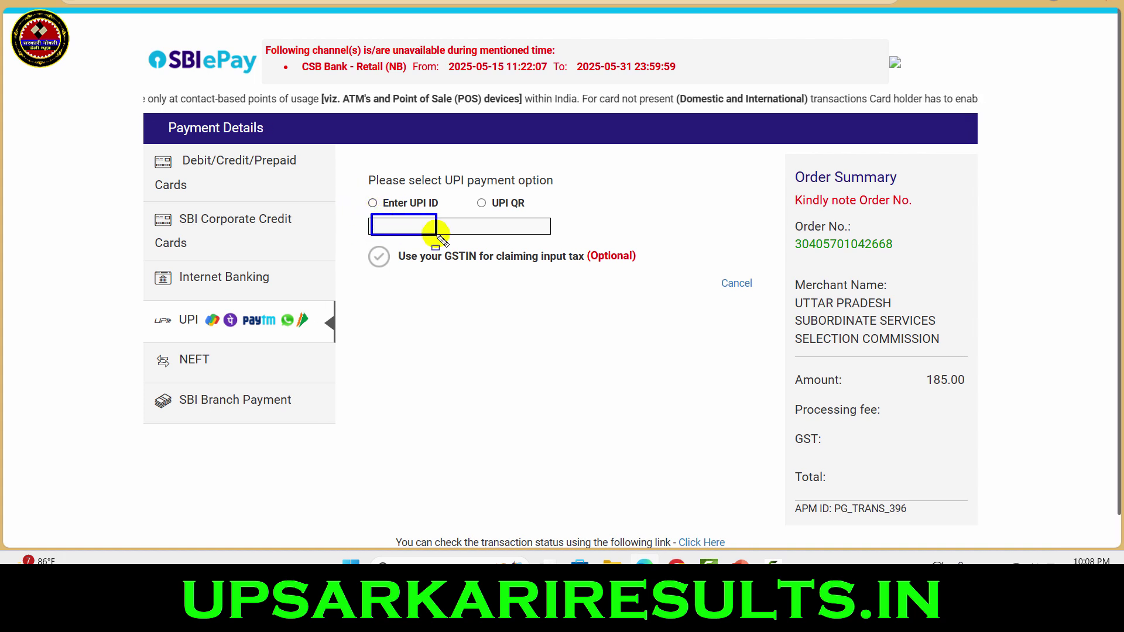
{"action": "left_click_drag", "start_coordinate": [461, 189], "coordinate": [544, 212]}
{"action": "key", "text": "Escape"}
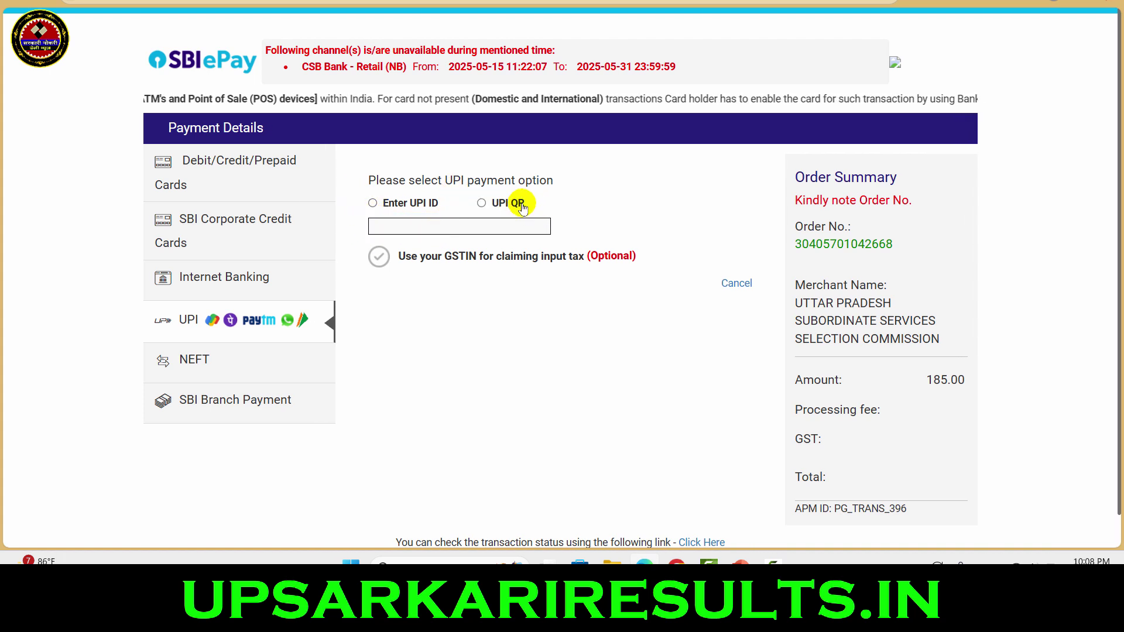
{"action": "left_click", "coordinate": [482, 203]}
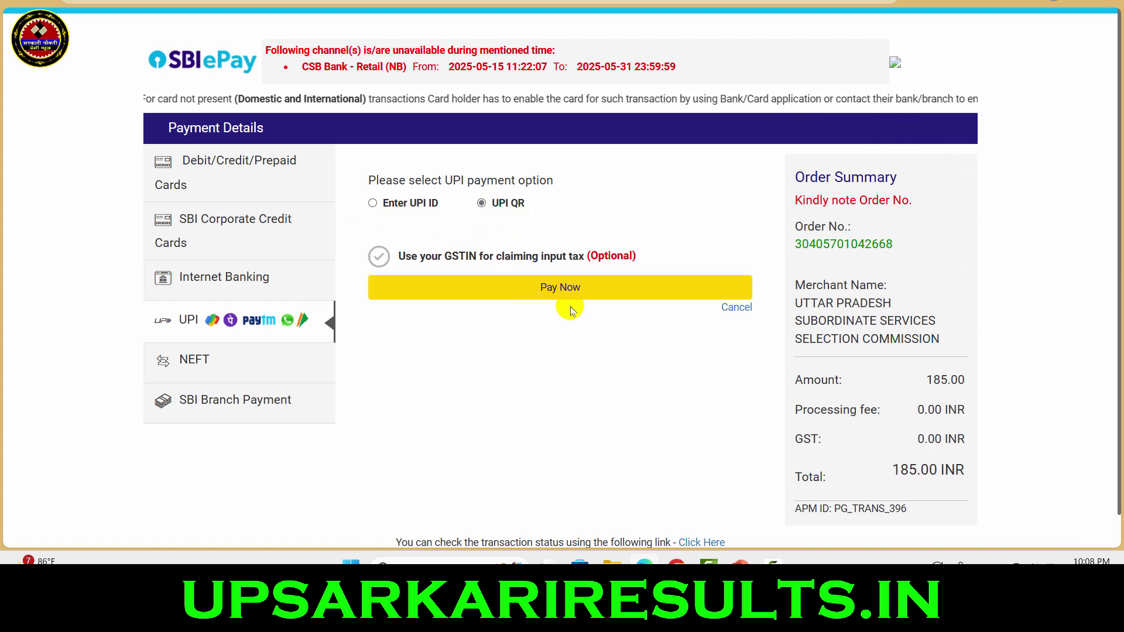
Proceed with the UPI QR payment of the application fee to generate the QR code for scanning.
{"action": "key", "text": "ctrl+shift+d"}
{"action": "left_click_drag", "start_coordinate": [470, 182], "coordinate": [530, 211]}
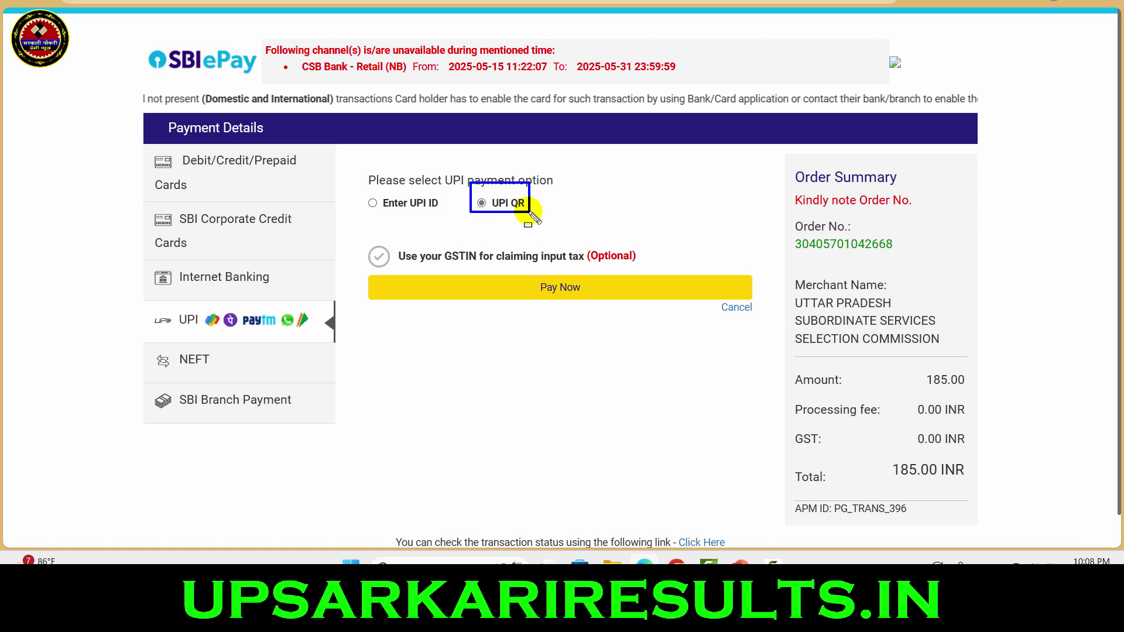
{"action": "left_click_drag", "start_coordinate": [523, 273], "coordinate": [592, 312]}
{"action": "key", "text": "Escape"}
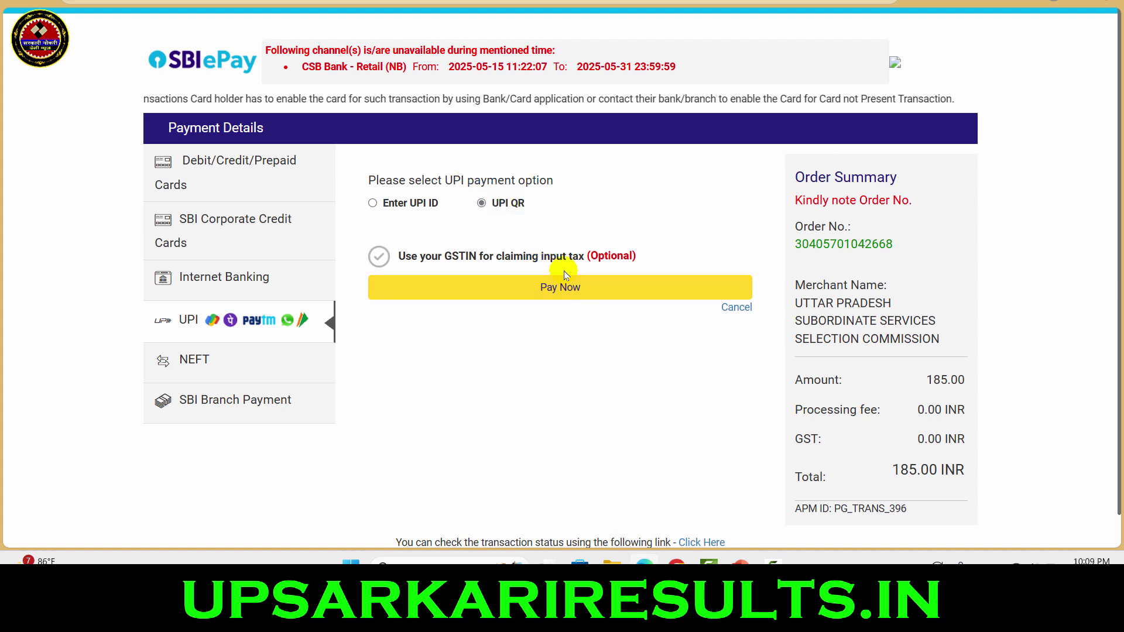
{"action": "left_click", "coordinate": [561, 288]}
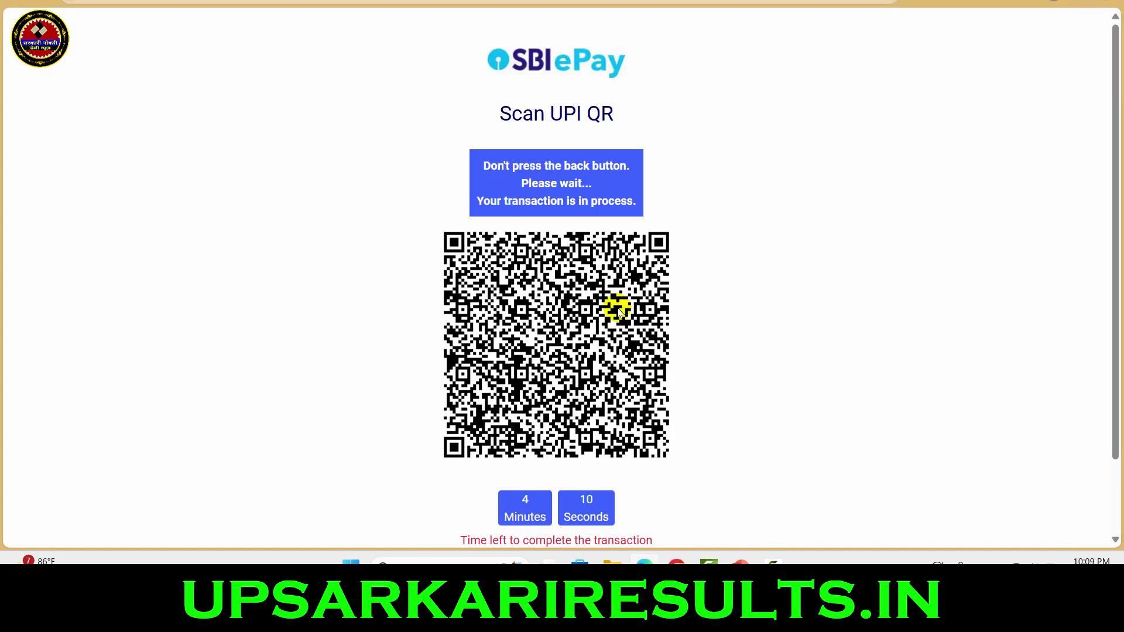